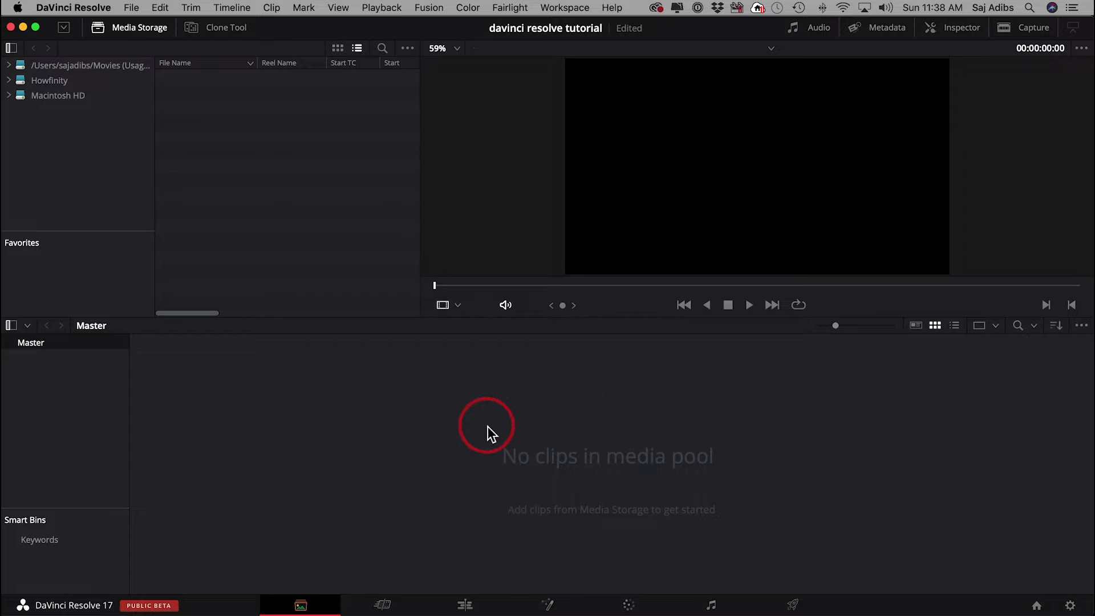
- Start a media import into the empty media pool and expand the BlackMagic Pocket Cam folder
{"action": "right_click", "coordinate": [477, 410]}
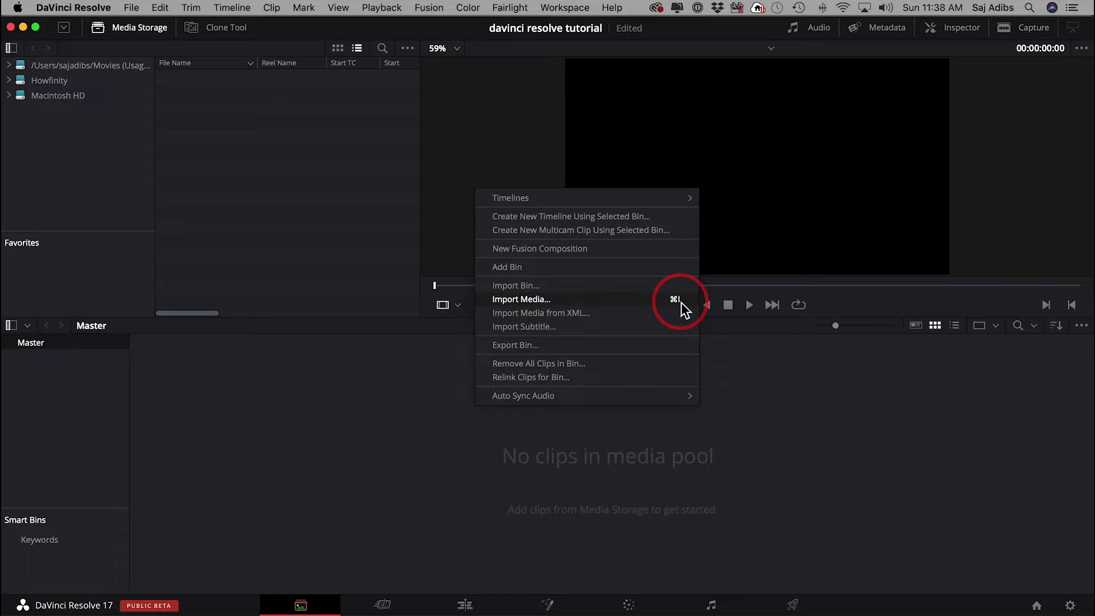
{"action": "left_click", "coordinate": [522, 299]}
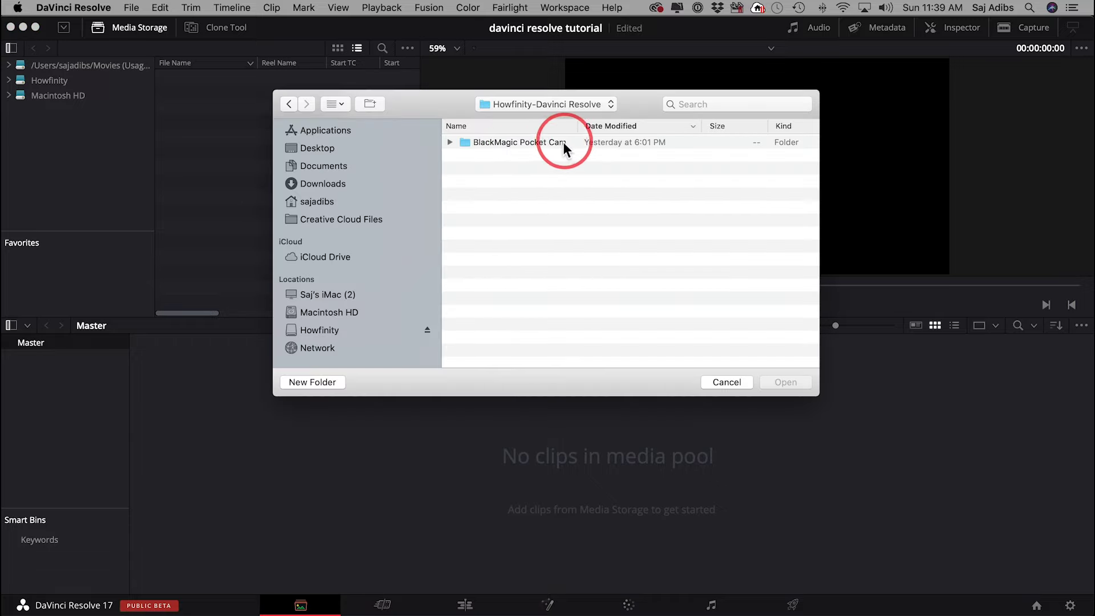
{"action": "left_click", "coordinate": [450, 143]}
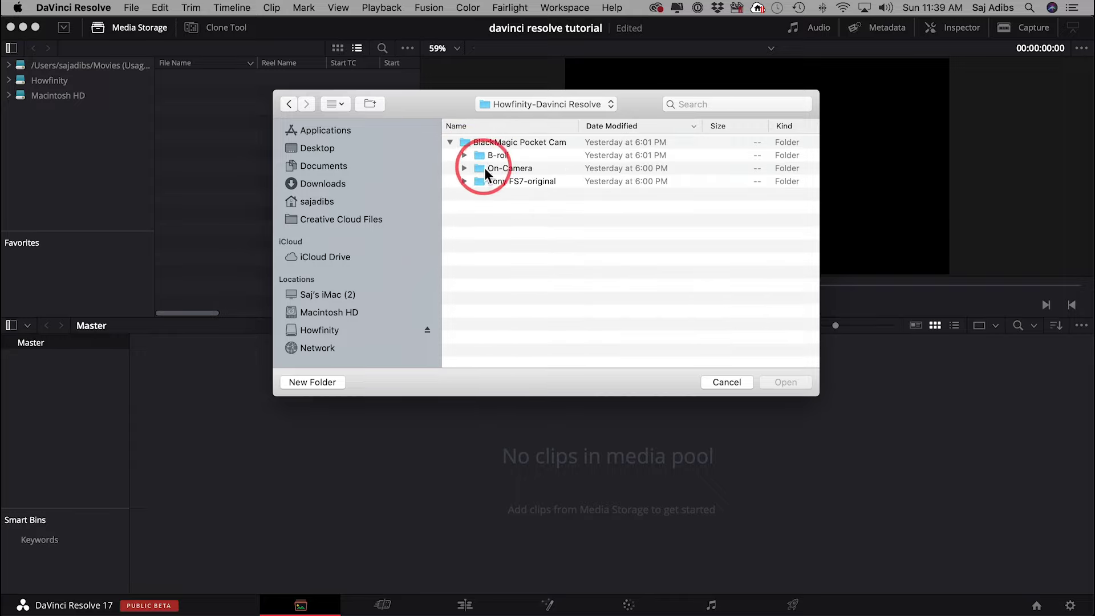
- Expand the On-Camera folder and preview Clip0001.mp4, skimming forward to about 04:04 before closing the preview
{"action": "left_click", "coordinate": [464, 168]}
{"action": "left_click", "coordinate": [522, 182]}
{"action": "key", "text": "space"}
{"action": "left_click", "coordinate": [499, 585]}
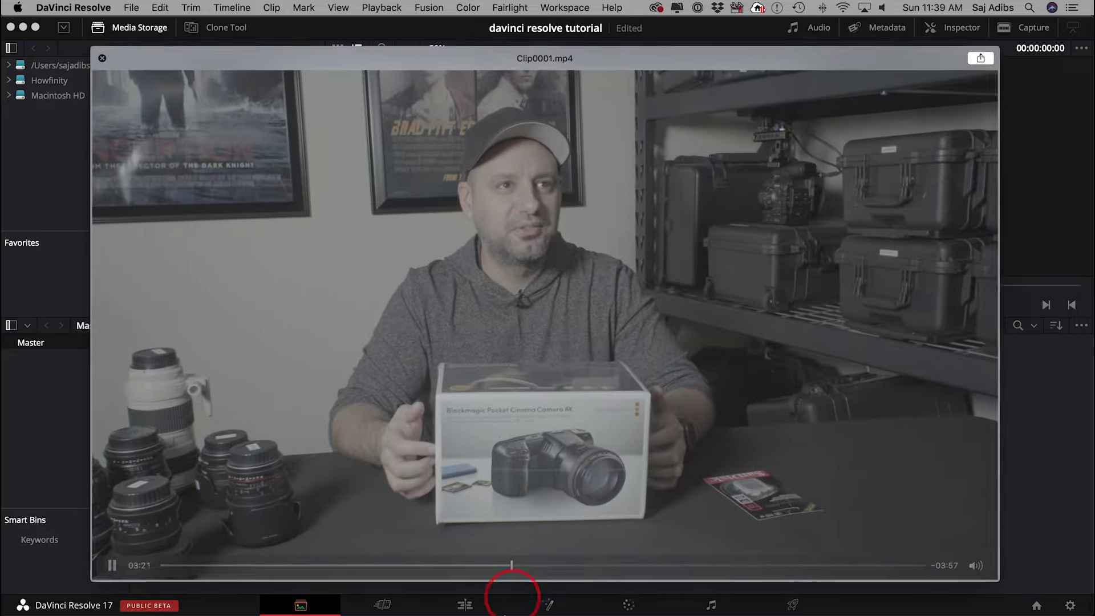
{"action": "left_click_drag", "start_coordinate": [499, 585], "coordinate": [590, 582]}
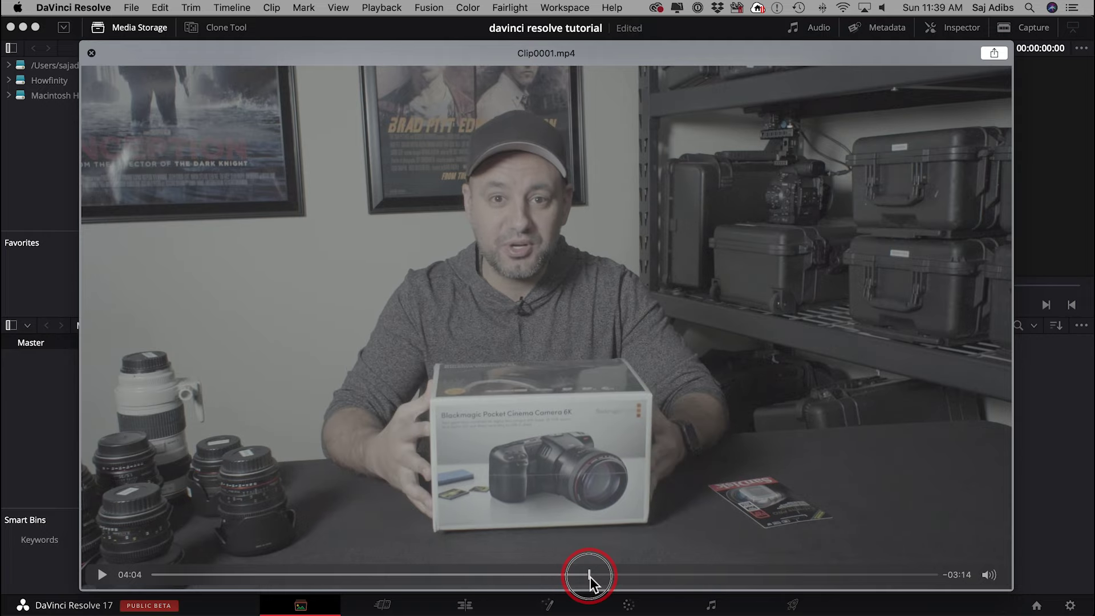
{"action": "key", "text": "space"}
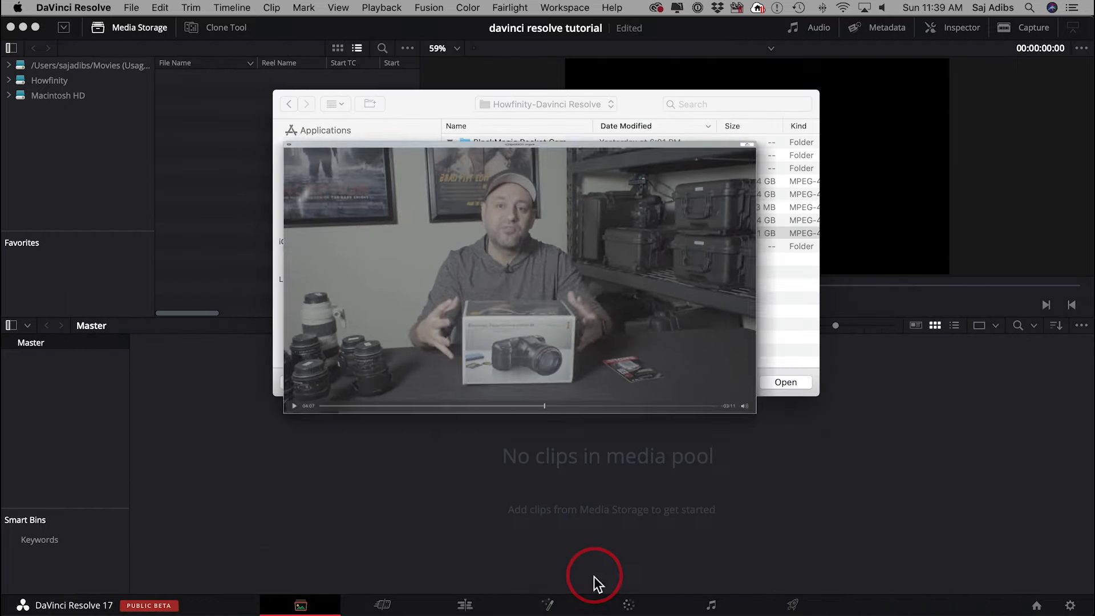
- Expand the B-roll folder and preview B3061247.mp4, skimming through the footage
{"action": "left_click", "coordinate": [465, 155]}
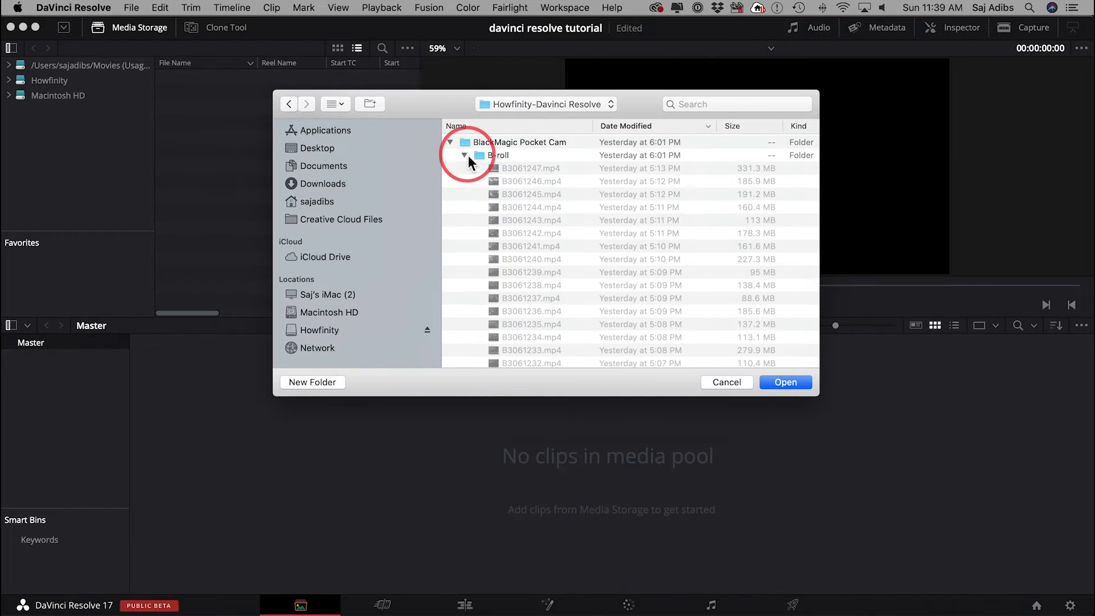
{"action": "left_click", "coordinate": [551, 169]}
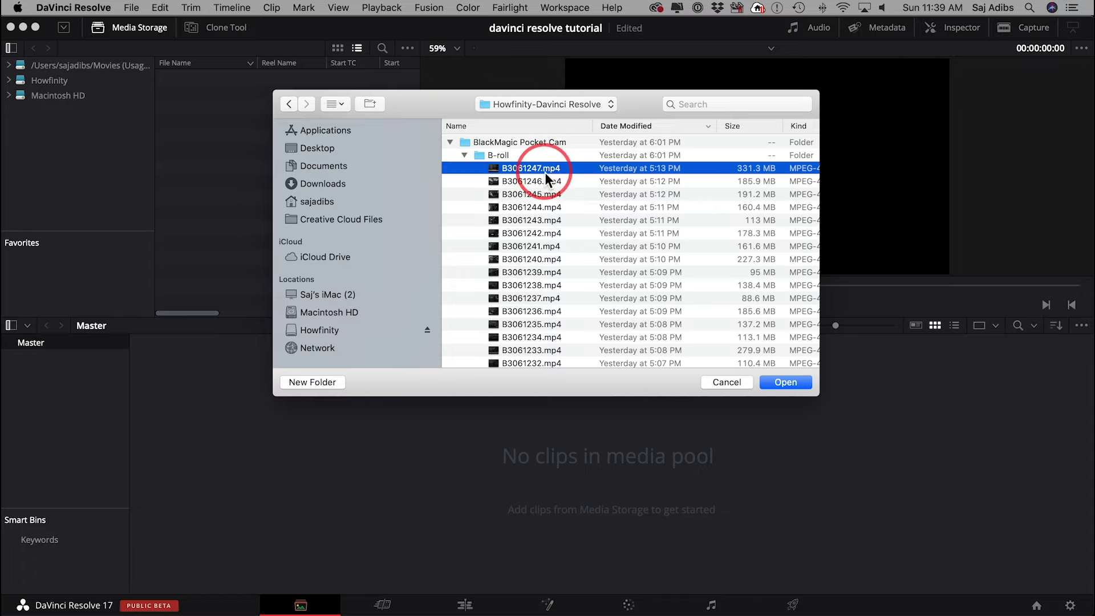
{"action": "key", "text": "space"}
{"action": "left_click_drag", "start_coordinate": [434, 573], "coordinate": [535, 568]}
{"action": "key", "text": "space"}
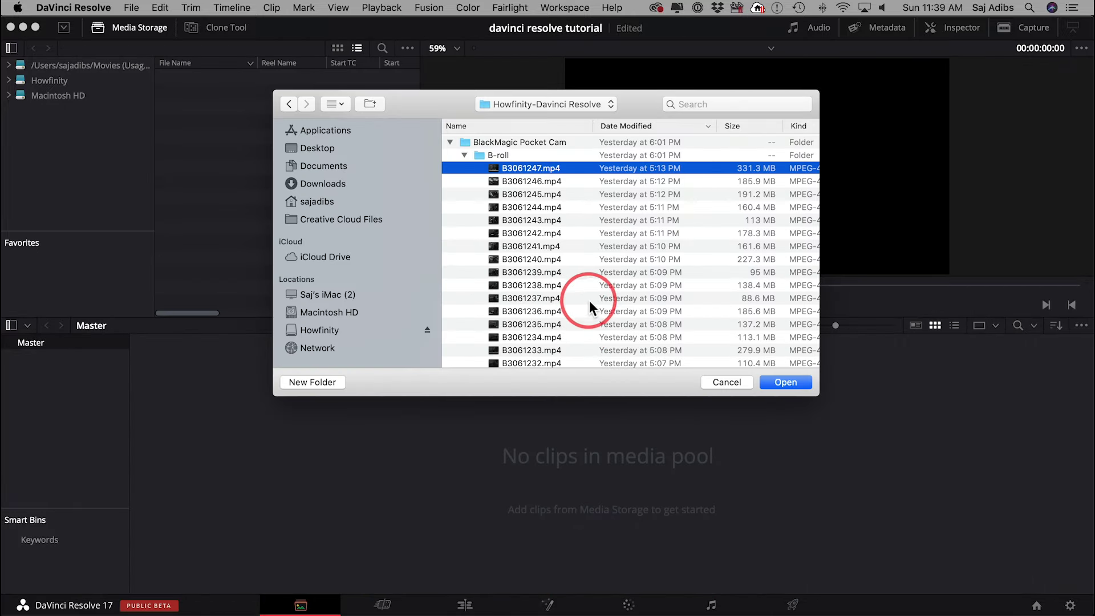
- Import Clip0001.mp4 to Clip0005.mp4 from the On-Camera folder and change the project frame rate to match the clips
{"action": "left_click", "coordinate": [464, 155]}
{"action": "left_click", "coordinate": [519, 183]}
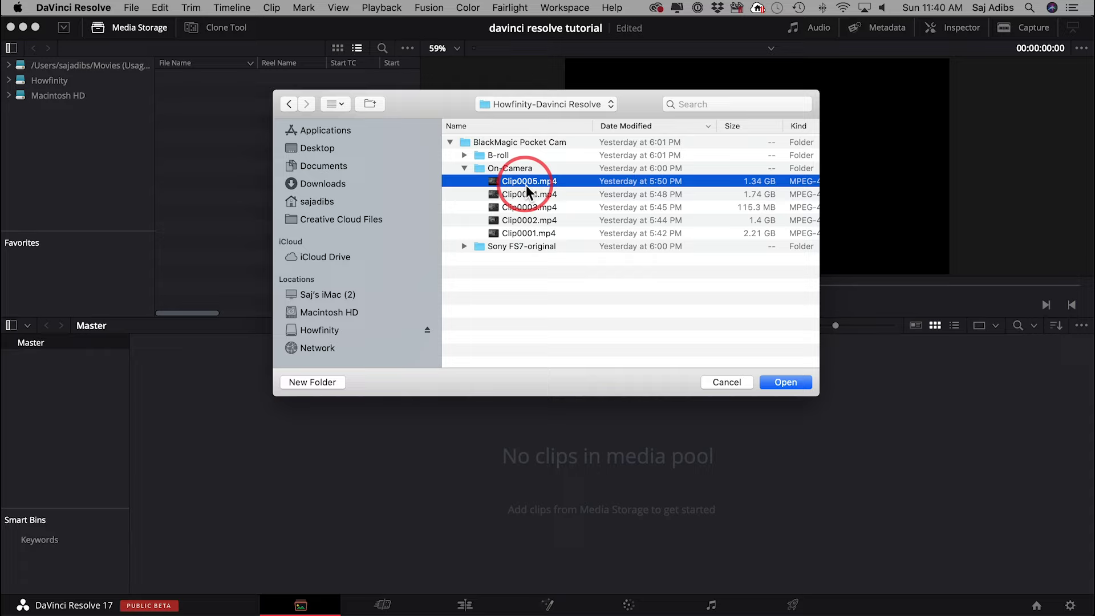
{"action": "left_click", "coordinate": [519, 233]}
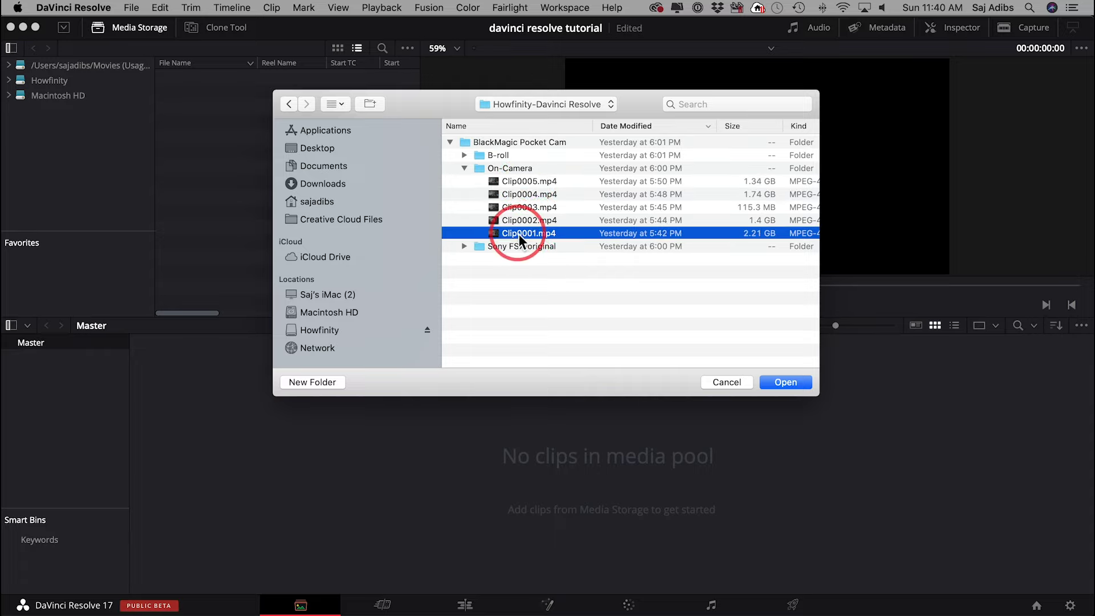
{"action": "left_click", "coordinate": [518, 183], "text": "shift"}
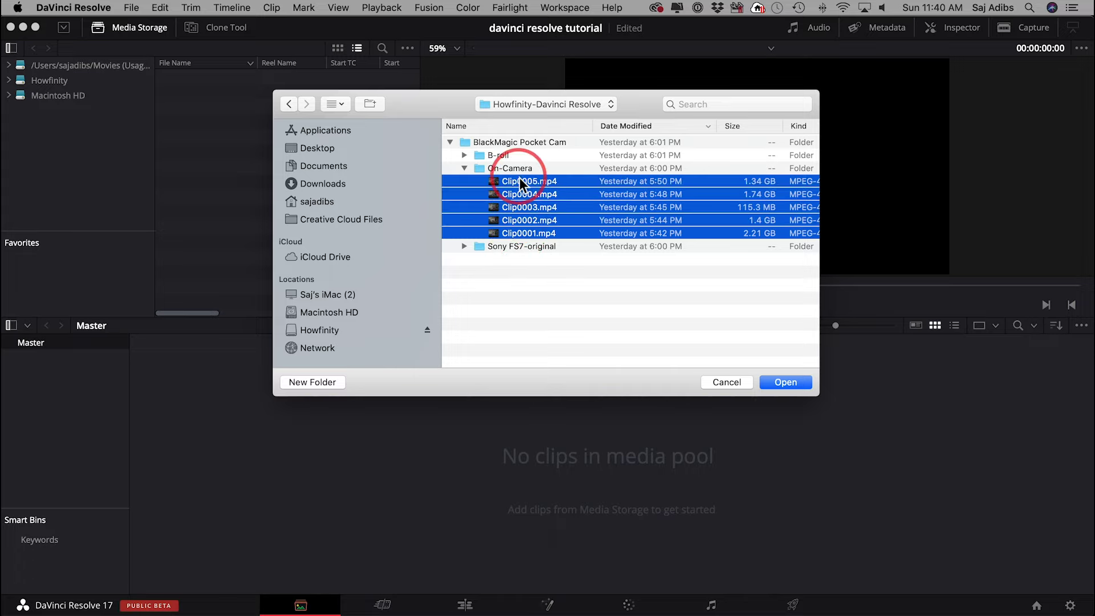
{"action": "left_click", "coordinate": [781, 385]}
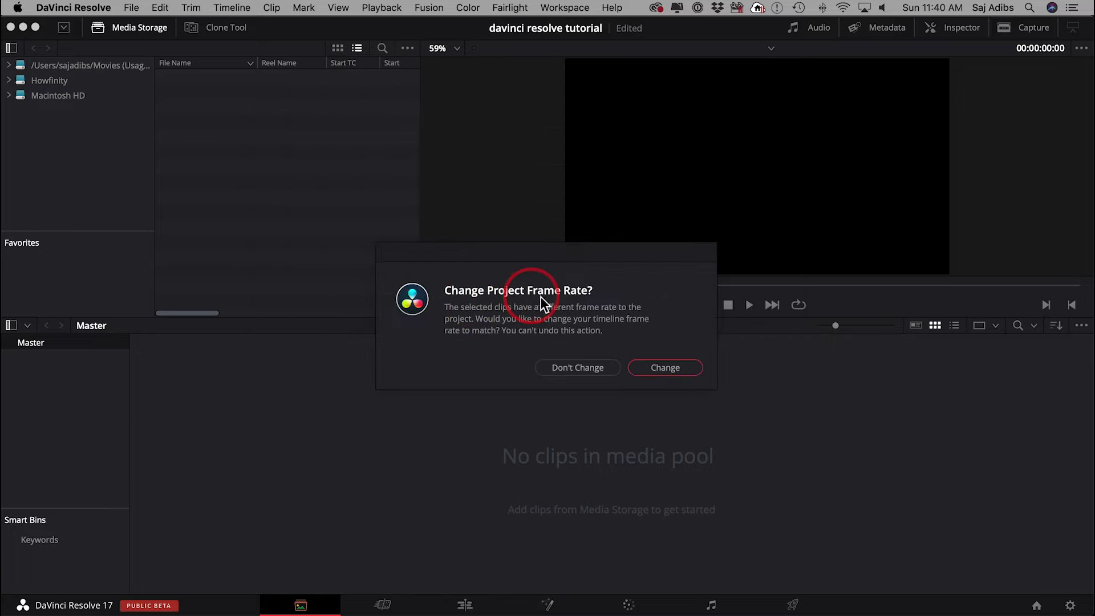
{"action": "left_click", "coordinate": [664, 370]}
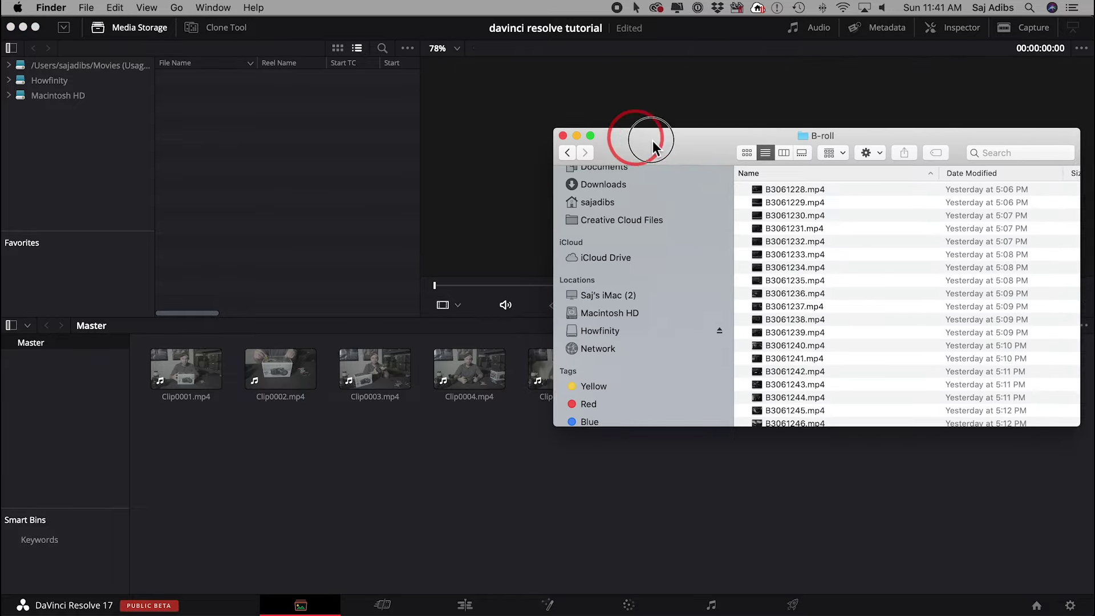
- Narrow the Resolve window to make room for the Finder window and add B3061228.mp4 from the B-roll folder to the media pool
{"action": "left_click_drag", "start_coordinate": [653, 140], "coordinate": [713, 141]}
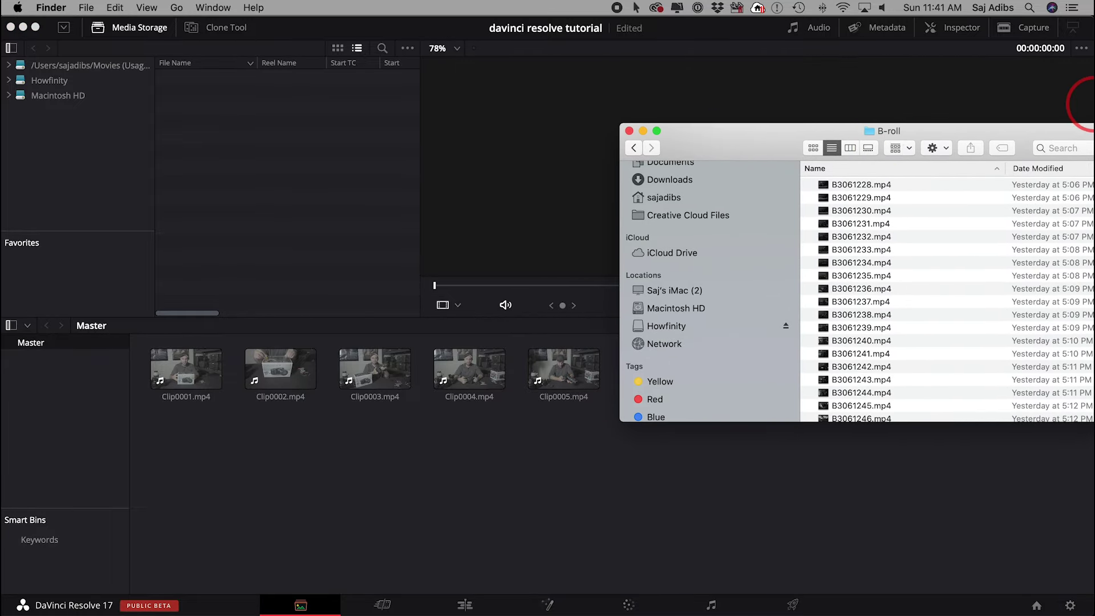
{"action": "left_click_drag", "start_coordinate": [1084, 24], "coordinate": [1014, 19]}
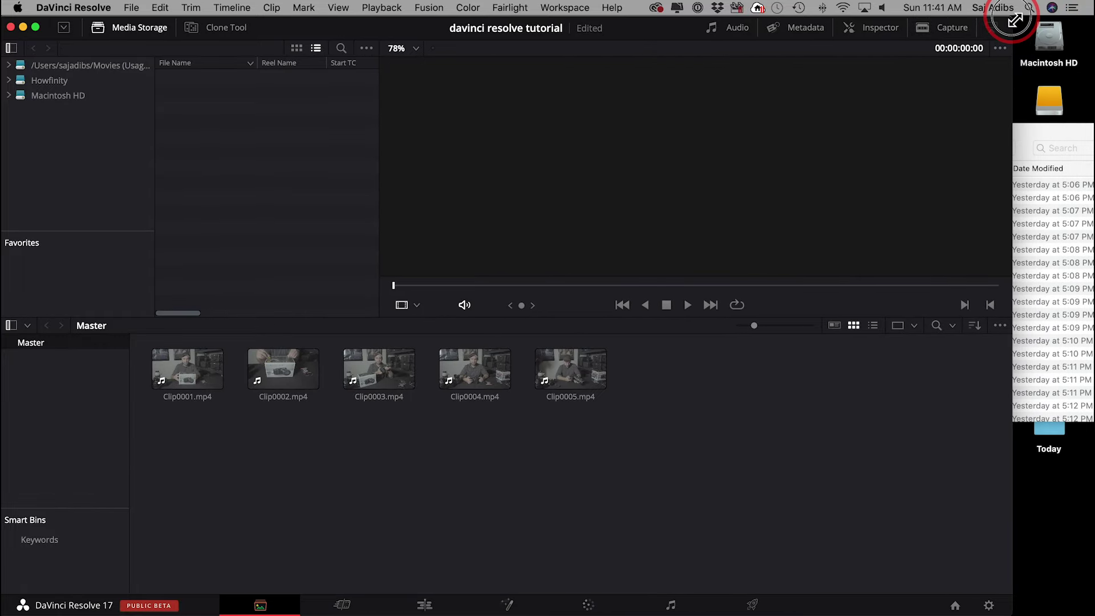
{"action": "left_click_drag", "start_coordinate": [1034, 131], "coordinate": [936, 420]}
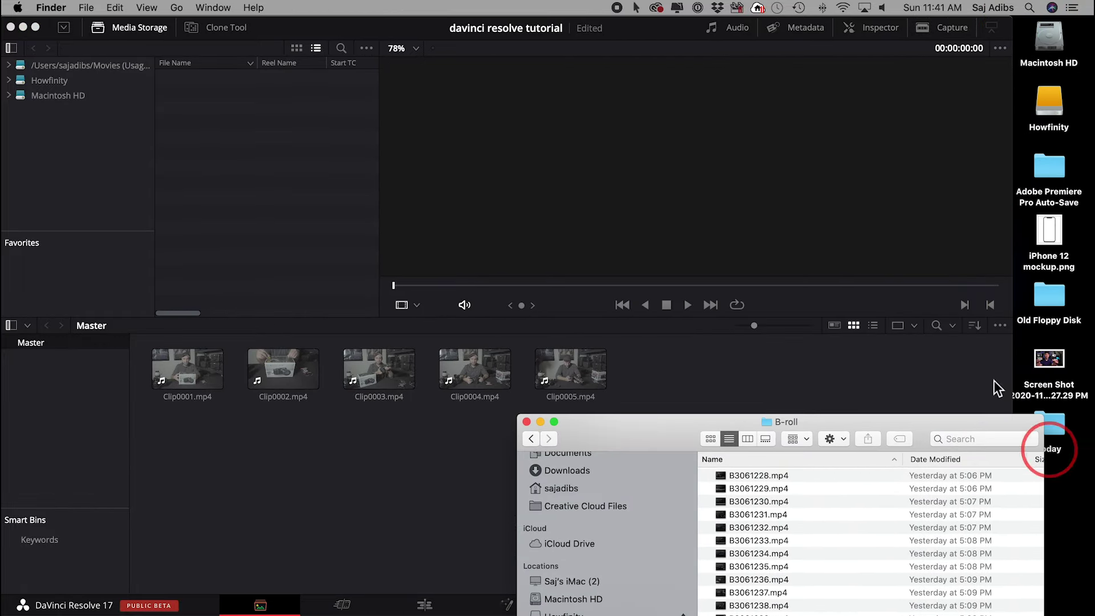
{"action": "left_click_drag", "start_coordinate": [830, 420], "coordinate": [916, 212]}
{"action": "left_click", "coordinate": [849, 268]}
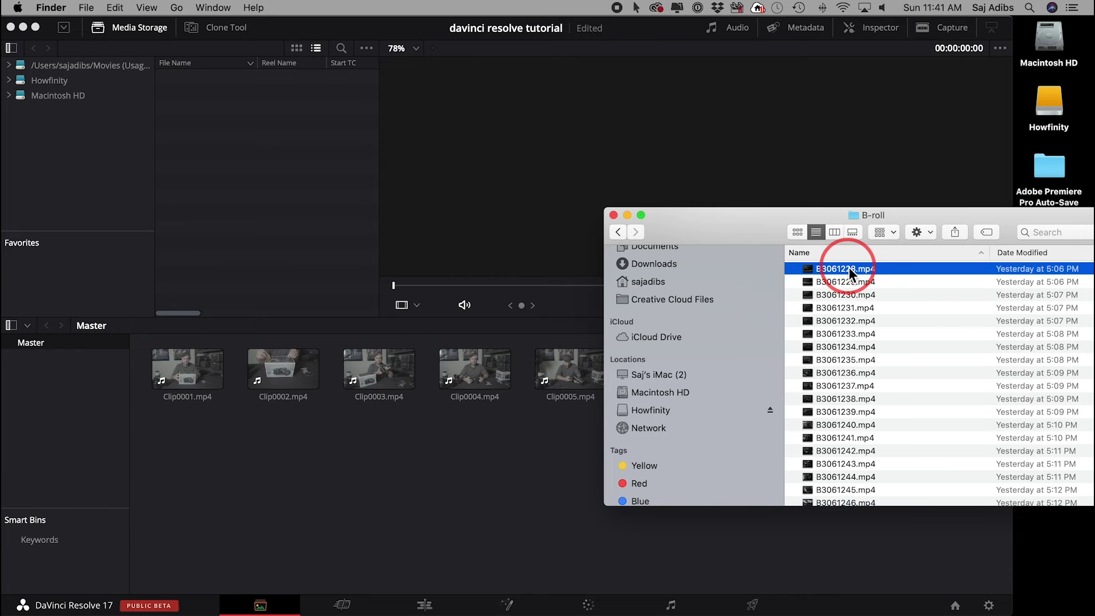
{"action": "left_click_drag", "start_coordinate": [850, 271], "coordinate": [392, 472]}
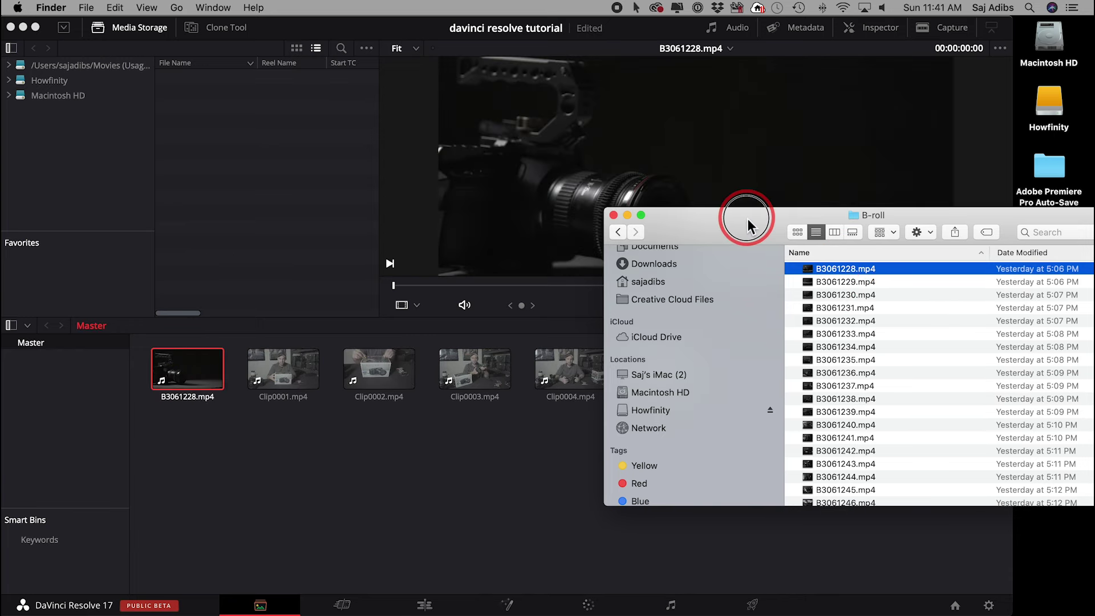
- Add the remaining B-roll clips, B3061229.mp4 to B3061247.mp4, from Finder to the media pool
{"action": "left_click_drag", "start_coordinate": [751, 225], "coordinate": [748, 277]}
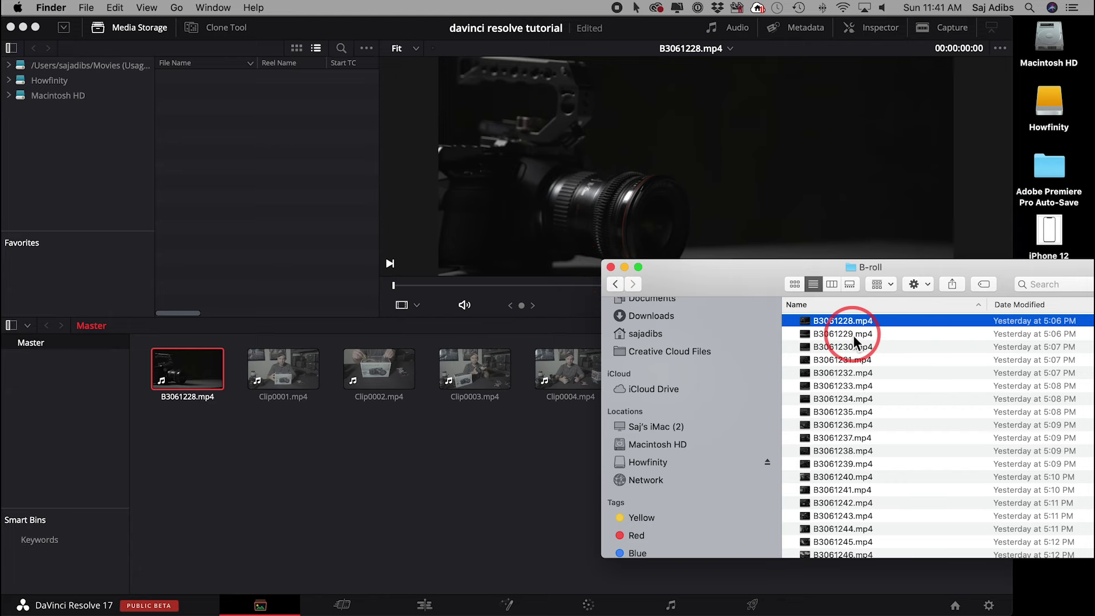
{"action": "left_click", "coordinate": [847, 335]}
{"action": "scroll", "coordinate": [861, 422], "scroll_direction": "down", "scroll_amount": 1}
{"action": "left_click", "coordinate": [834, 553], "text": "shift"}
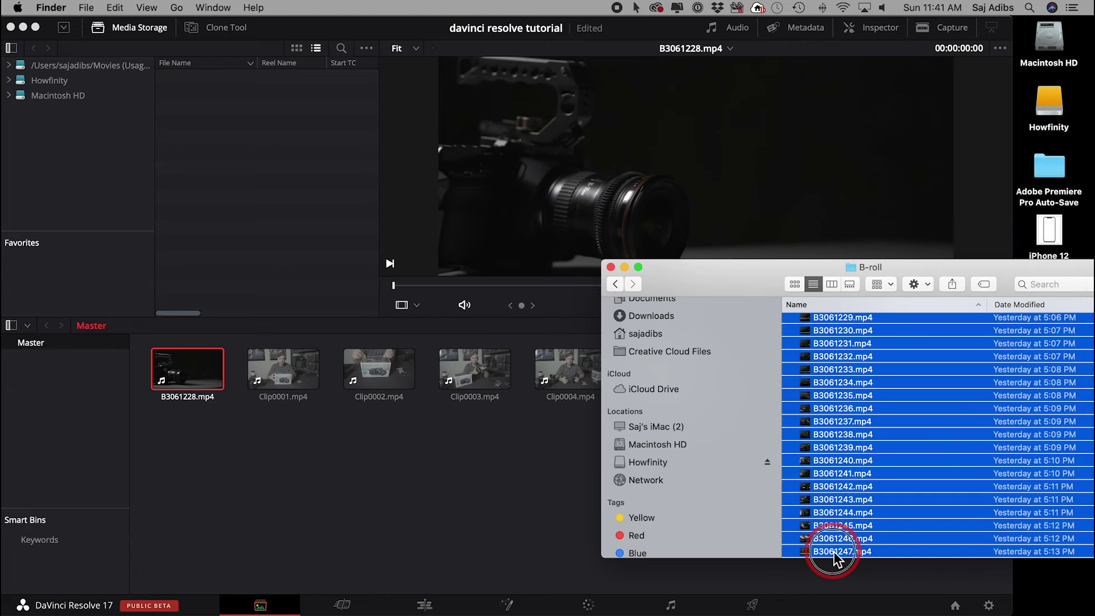
{"action": "left_click_drag", "start_coordinate": [854, 513], "coordinate": [256, 508]}
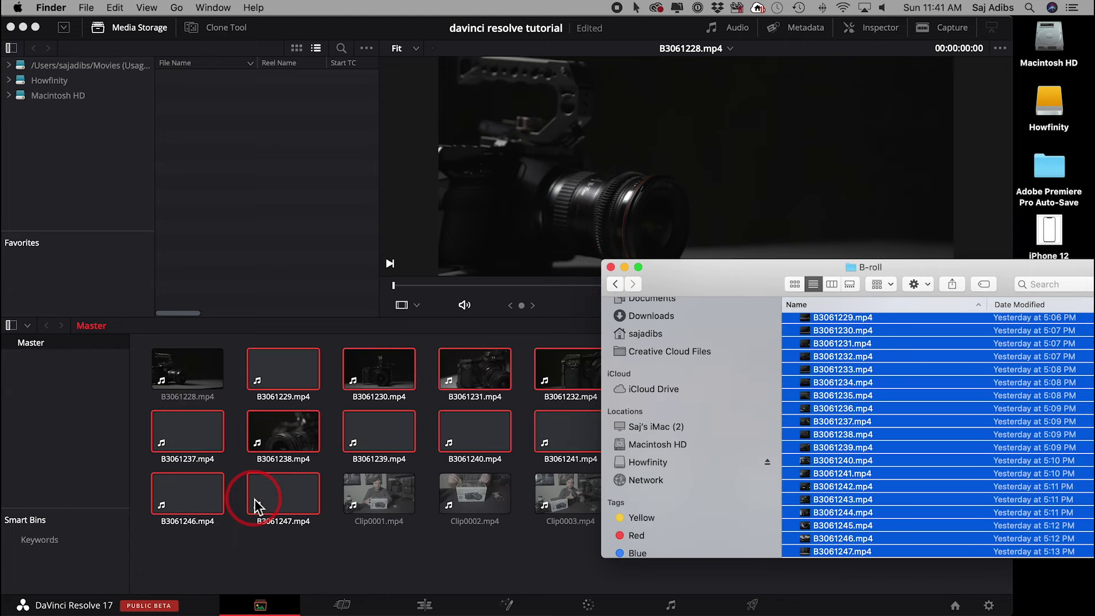
{"action": "left_click", "coordinate": [398, 556]}
- Skim the thumbnails of the on-camera clips Clip0001.mp4 to Clip0005.mp4 in the media pool
{"action": "left_click", "coordinate": [378, 498]}
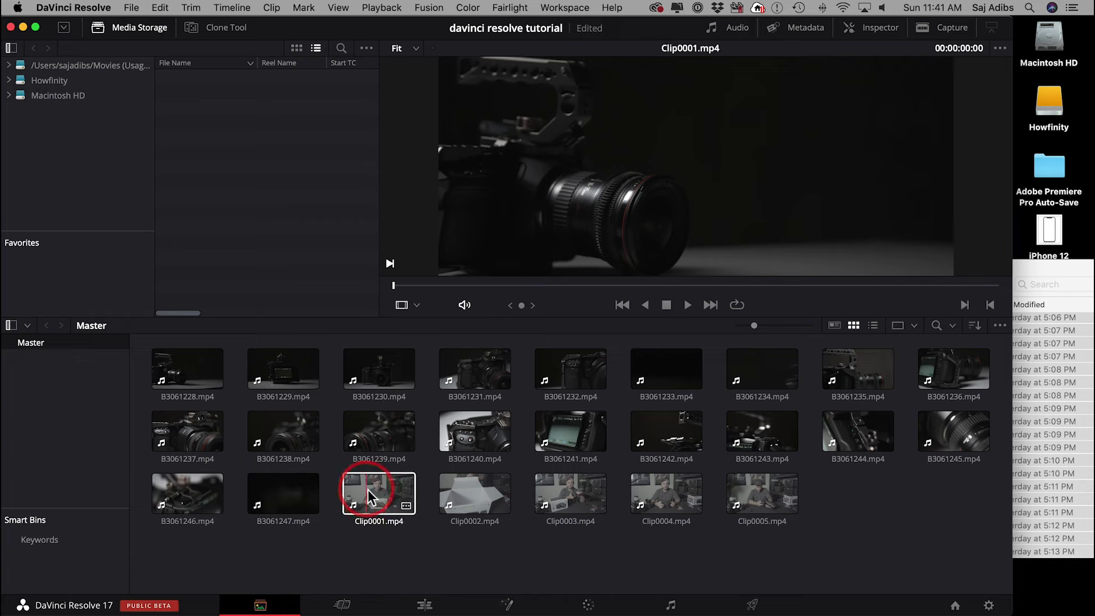
{"action": "left_click", "coordinate": [596, 489]}
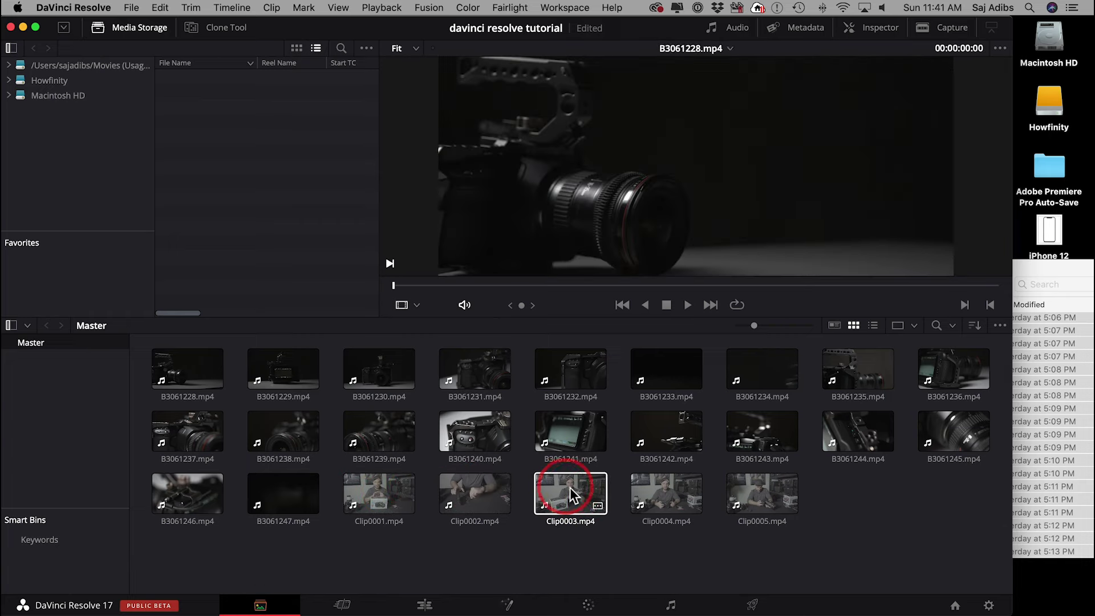
{"action": "left_click", "coordinate": [764, 494]}
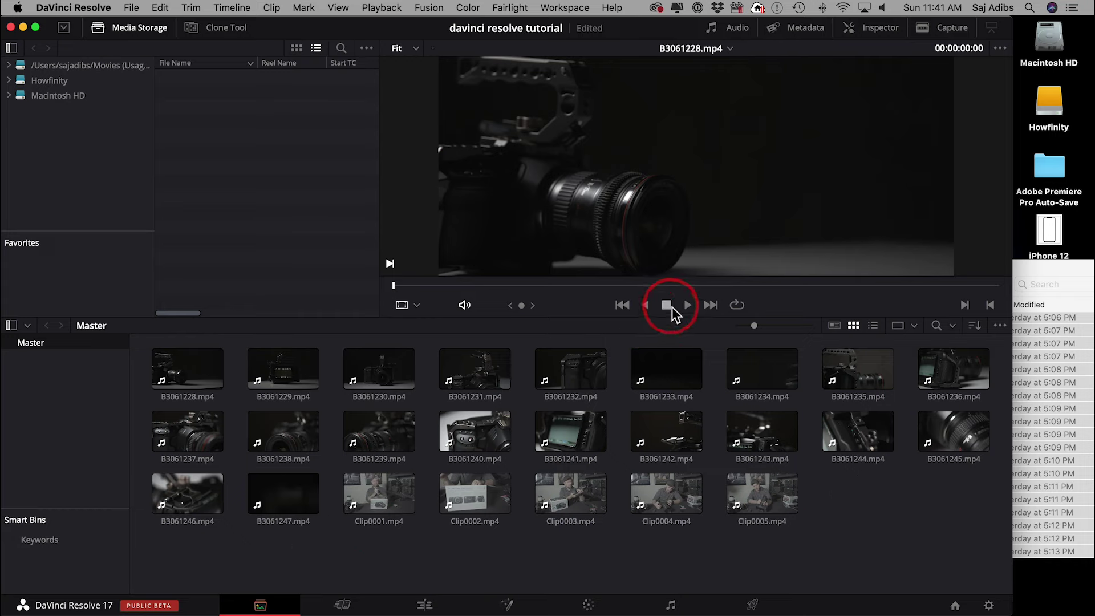
- Play B3061228.mp4 in the viewer and stop the playback
{"action": "left_click", "coordinate": [188, 369]}
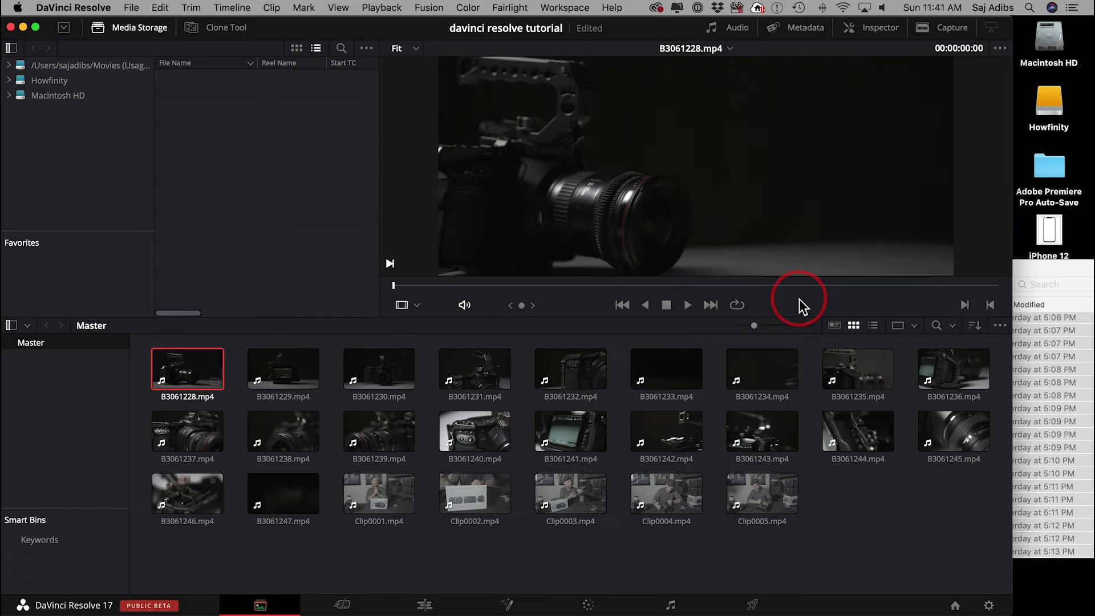
{"action": "left_click", "coordinate": [688, 306]}
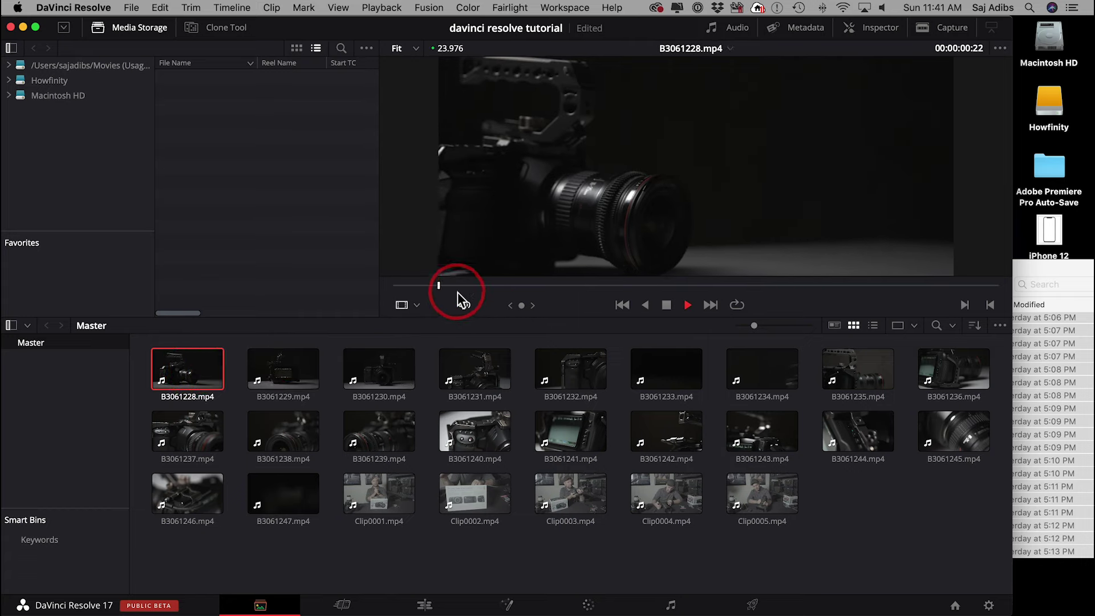
{"action": "left_click", "coordinate": [668, 307]}
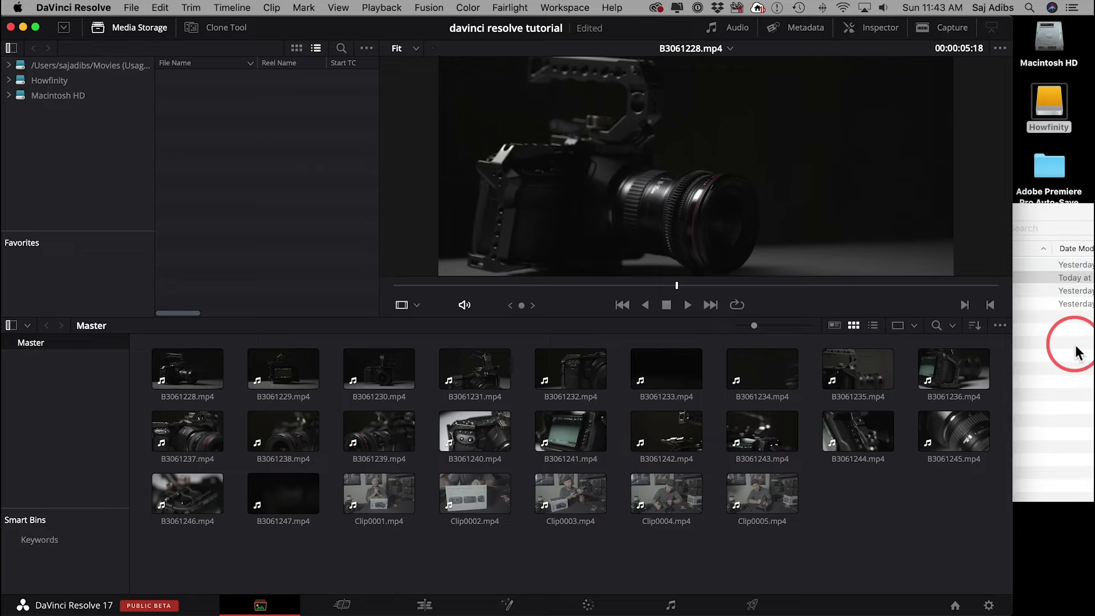
- Add the music file zn-1117-pixelate-88.wav from the Music folder in Finder to the media pool
{"action": "left_click", "coordinate": [1077, 351]}
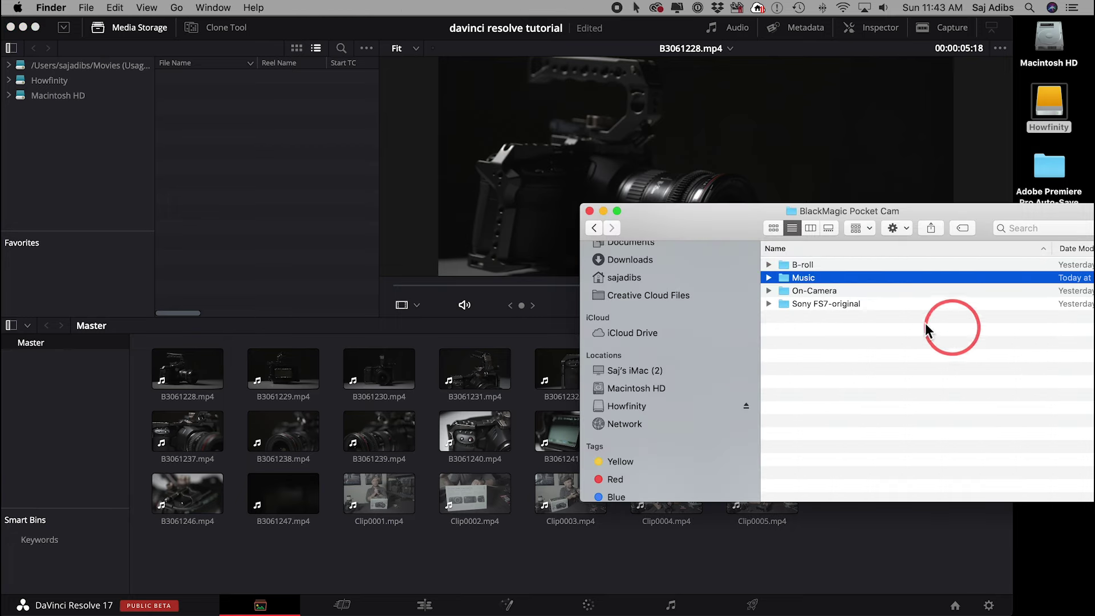
{"action": "left_click", "coordinate": [769, 278]}
{"action": "left_click", "coordinate": [784, 291]}
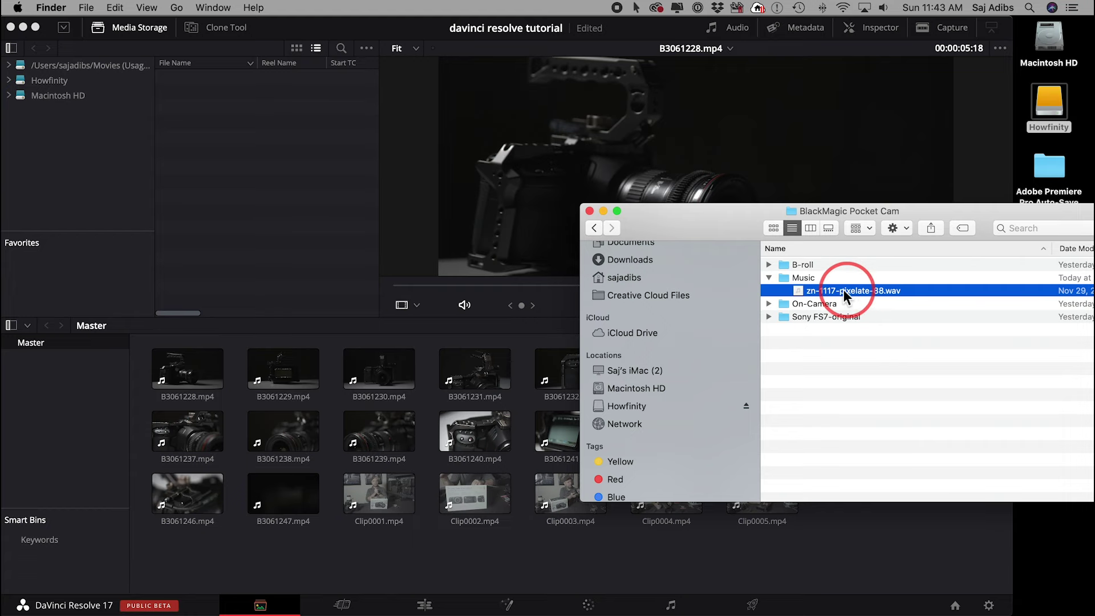
{"action": "left_click", "coordinate": [844, 292]}
{"action": "left_click_drag", "start_coordinate": [844, 296], "coordinate": [425, 559]}
{"action": "left_click", "coordinate": [430, 559]}
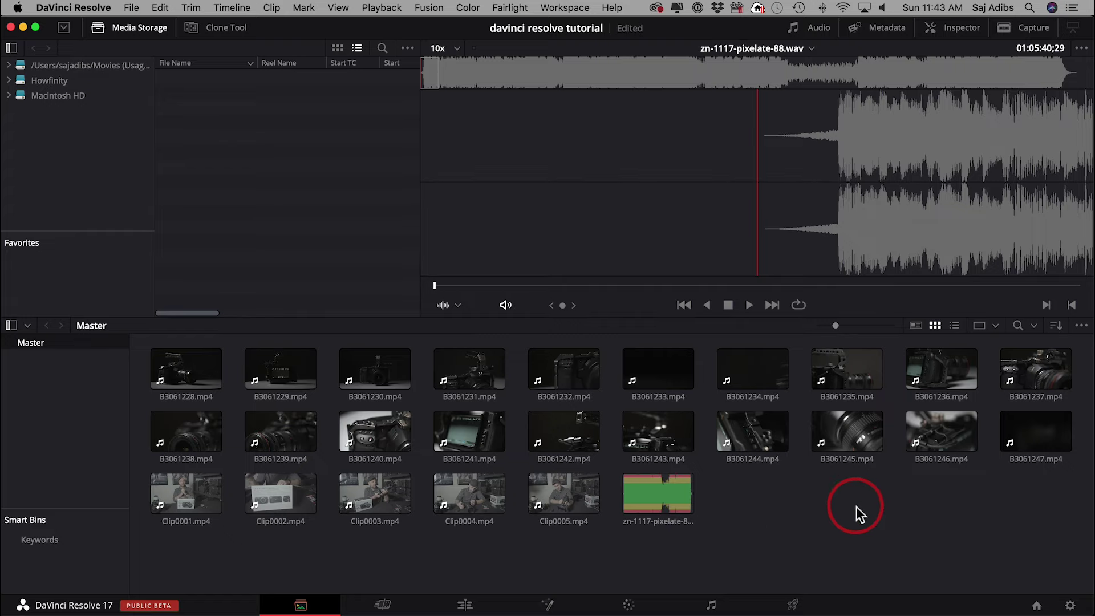
- Look at the Cut page and switch to the Edit page, browsing the imported clips in its media pool
{"action": "left_click", "coordinate": [390, 590]}
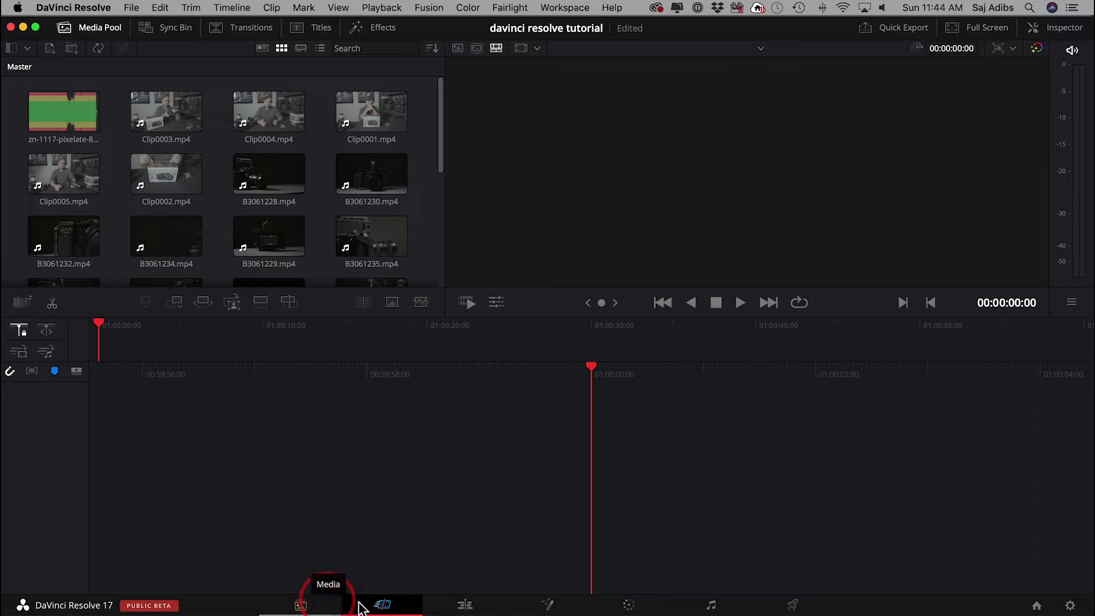
{"action": "left_click", "coordinate": [465, 604]}
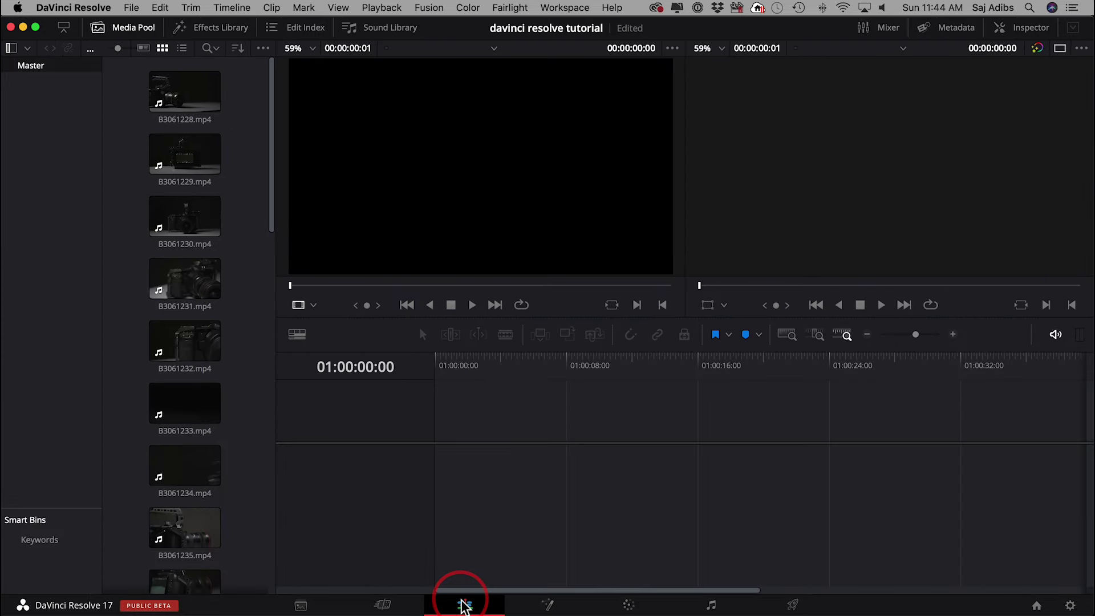
{"action": "scroll", "coordinate": [248, 231], "scroll_direction": "down", "scroll_amount": 2}
{"action": "scroll", "coordinate": [248, 231], "scroll_direction": "down", "scroll_amount": 8}
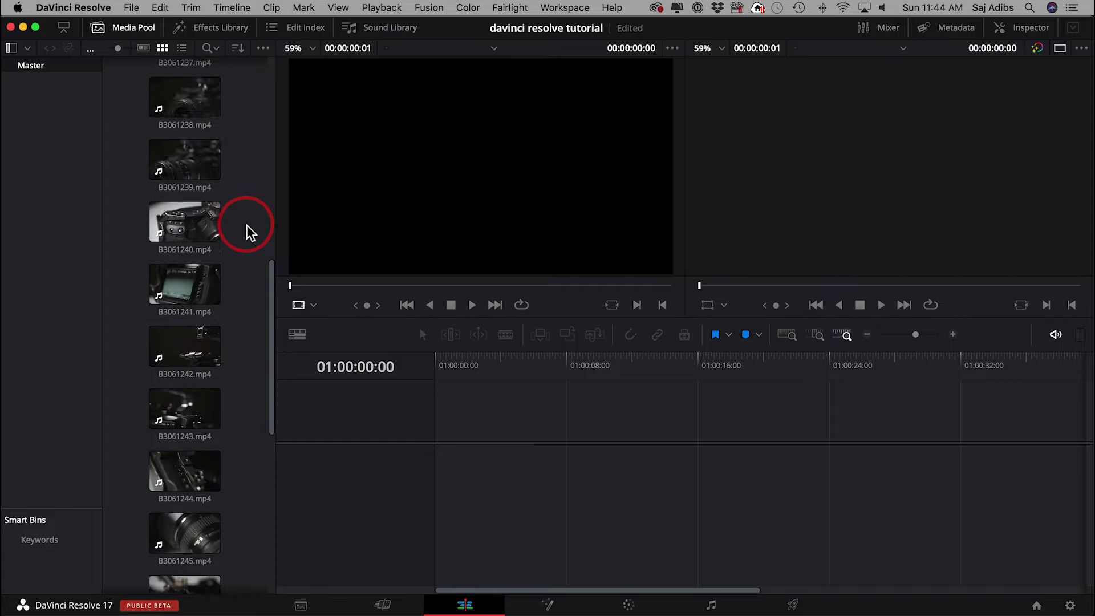
{"action": "scroll", "coordinate": [248, 231], "scroll_direction": "up", "scroll_amount": 10}
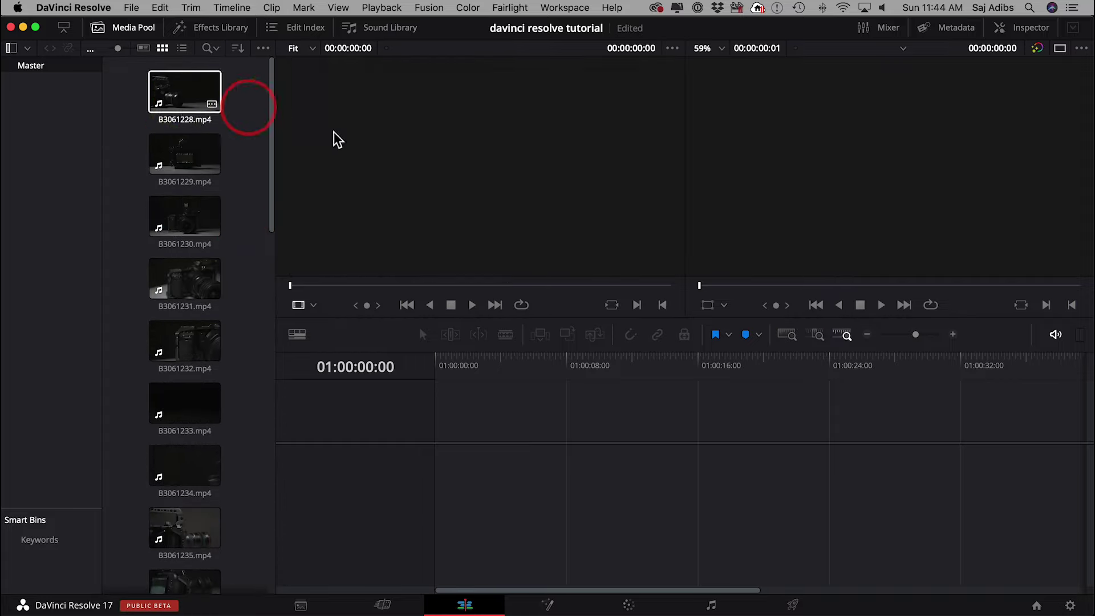
- Find Clip0001.mp4 among the media pool clips and place it at the start of the empty timeline
{"action": "scroll", "coordinate": [245, 205], "scroll_direction": "down", "scroll_amount": 15}
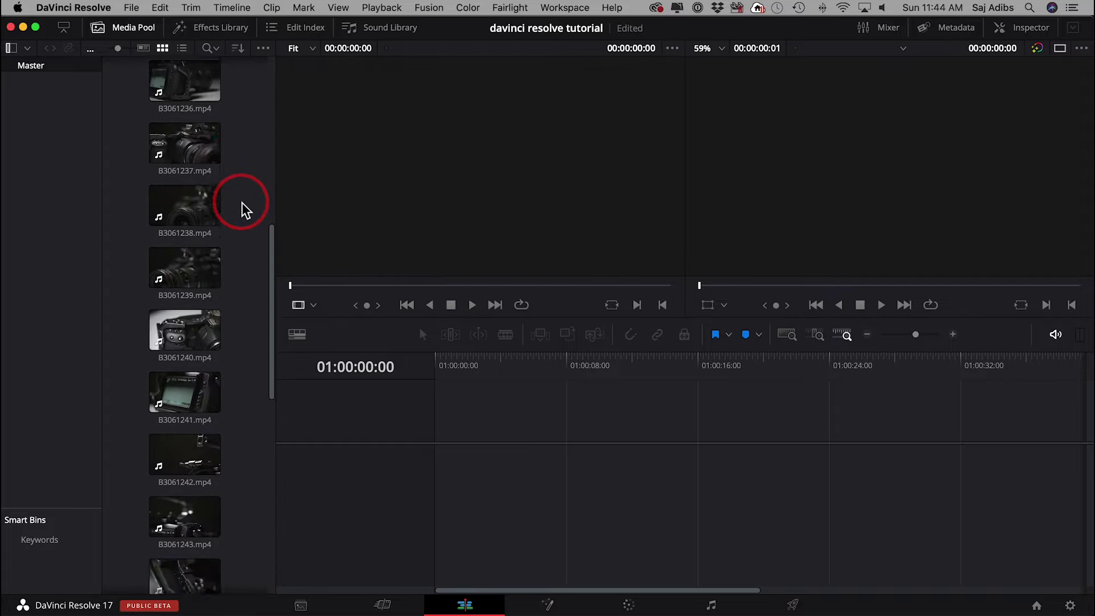
{"action": "scroll", "coordinate": [245, 210], "scroll_direction": "down", "scroll_amount": 3}
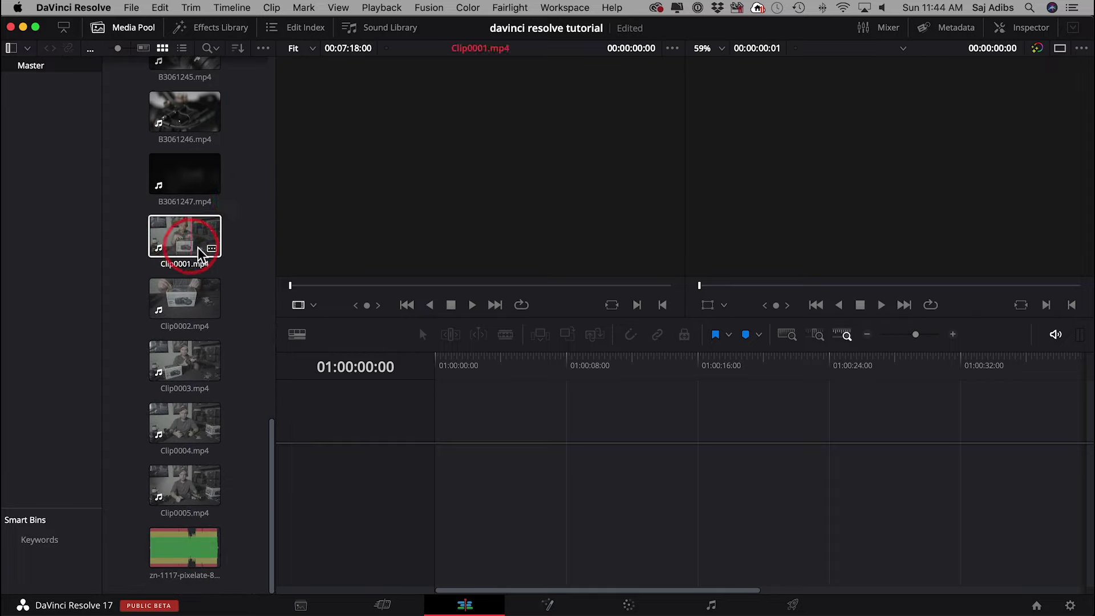
{"action": "scroll", "coordinate": [246, 246], "scroll_direction": "up", "scroll_amount": 3}
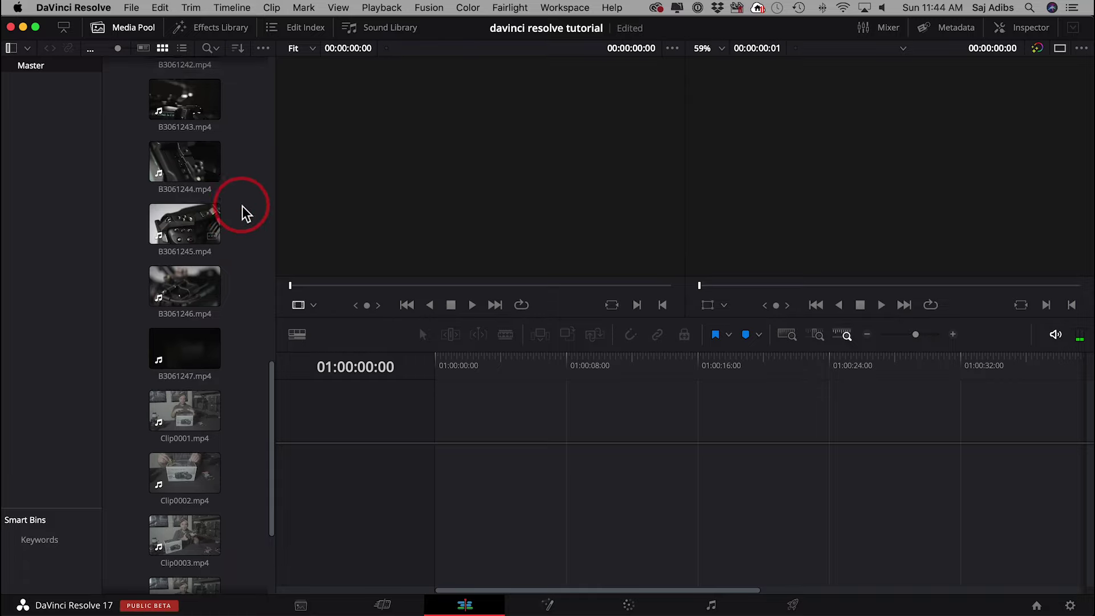
{"action": "scroll", "coordinate": [185, 185], "scroll_direction": "up", "scroll_amount": 1}
{"action": "scroll", "coordinate": [247, 255], "scroll_direction": "down", "scroll_amount": 4}
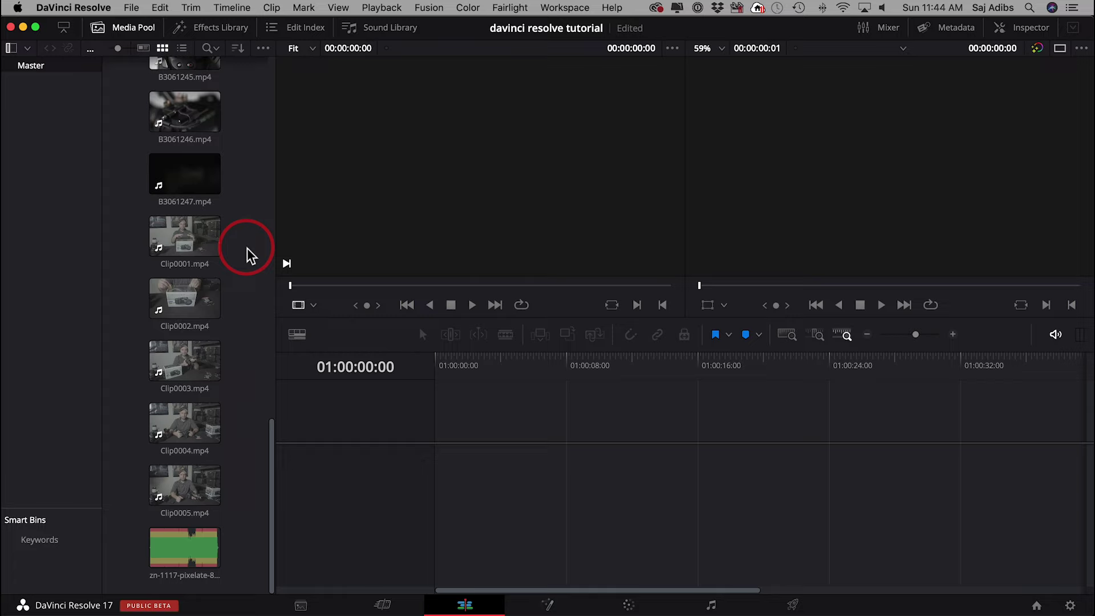
{"action": "left_click", "coordinate": [181, 243]}
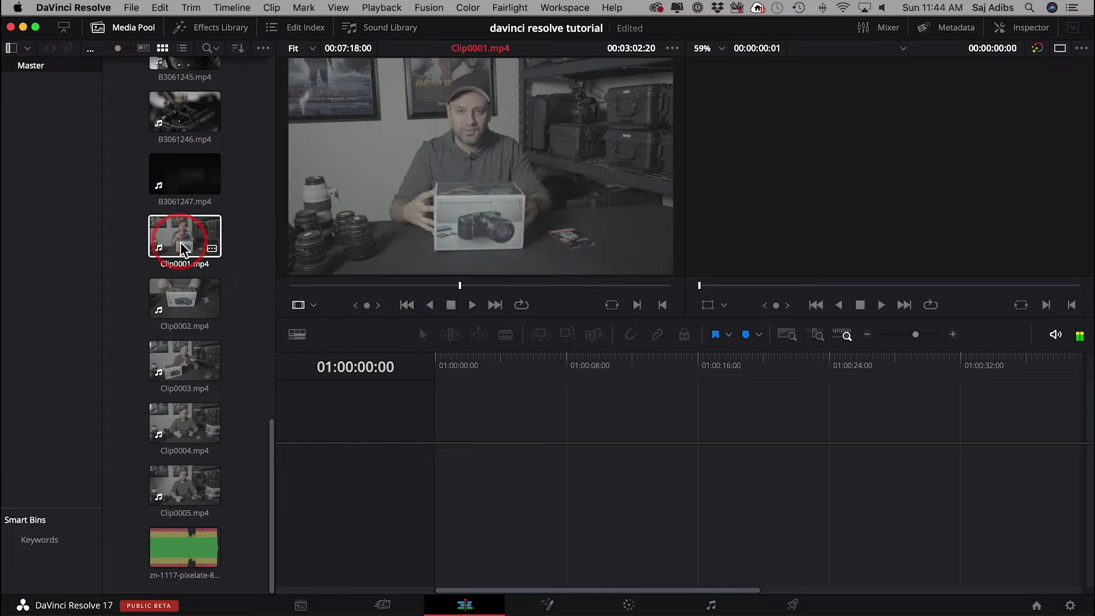
{"action": "left_click", "coordinate": [181, 242]}
{"action": "left_click_drag", "start_coordinate": [184, 246], "coordinate": [442, 466]}
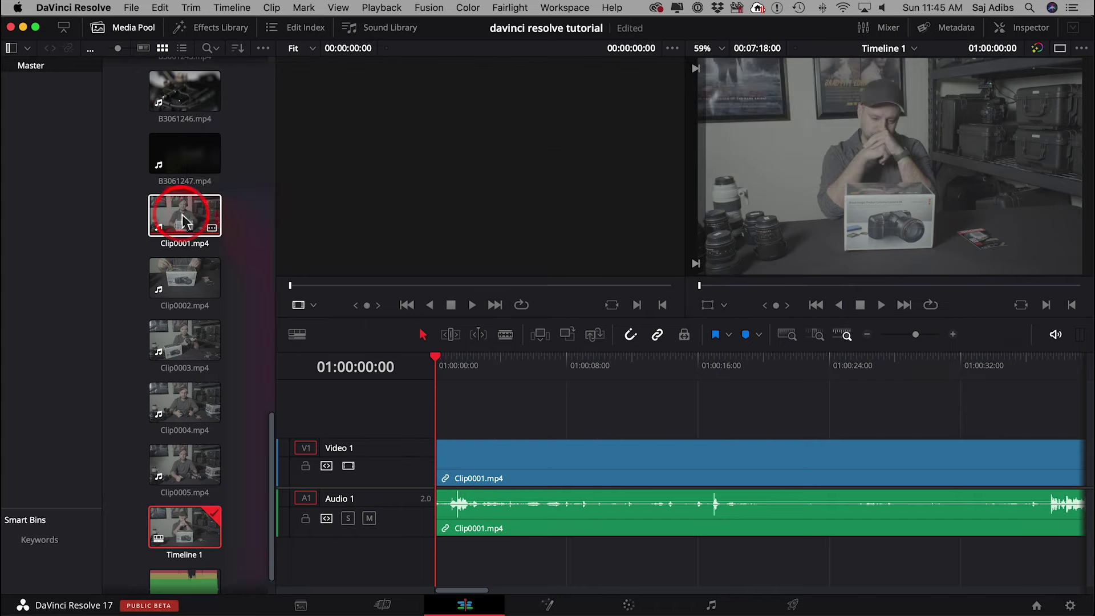
- Cut Clip0001.mp4 on the timeline with the Blade tool about 35 seconds from its start
{"action": "left_click", "coordinate": [495, 462]}
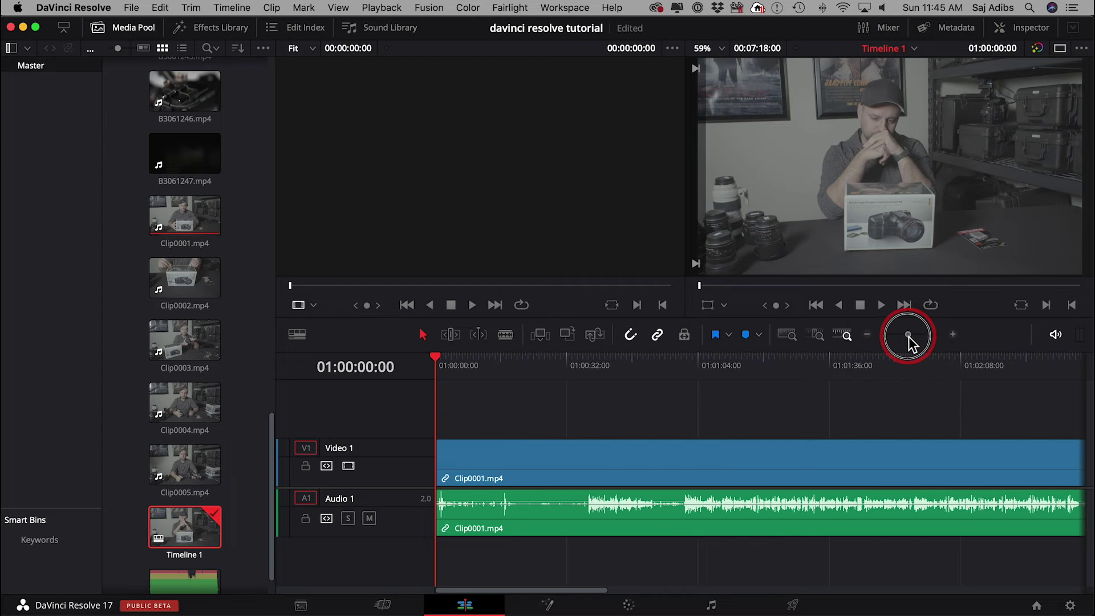
{"action": "left_click_drag", "start_coordinate": [905, 337], "coordinate": [902, 337]}
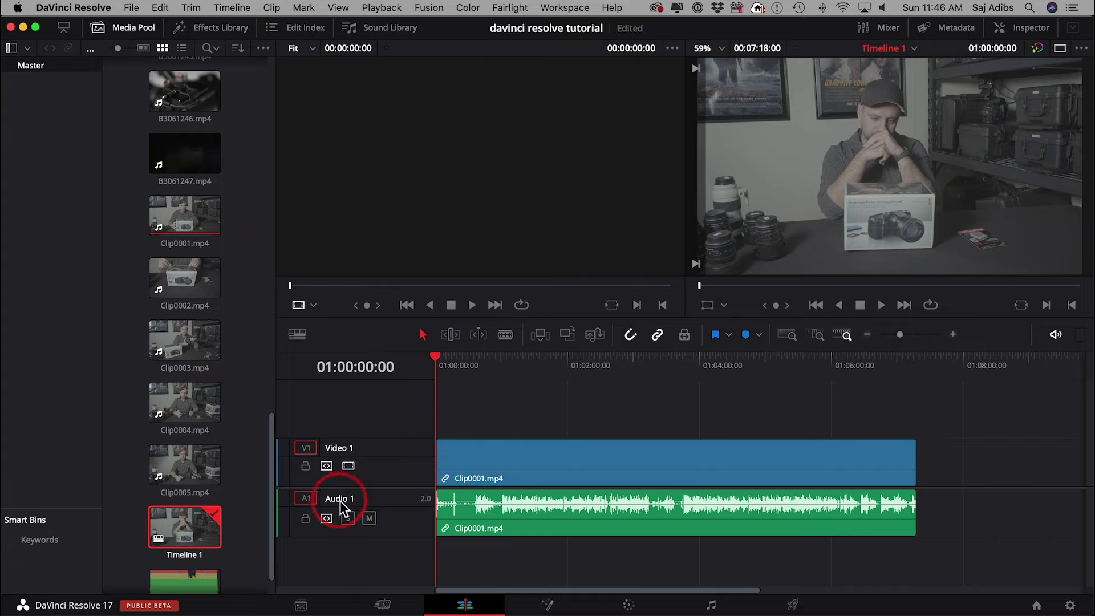
{"action": "left_click", "coordinate": [480, 460]}
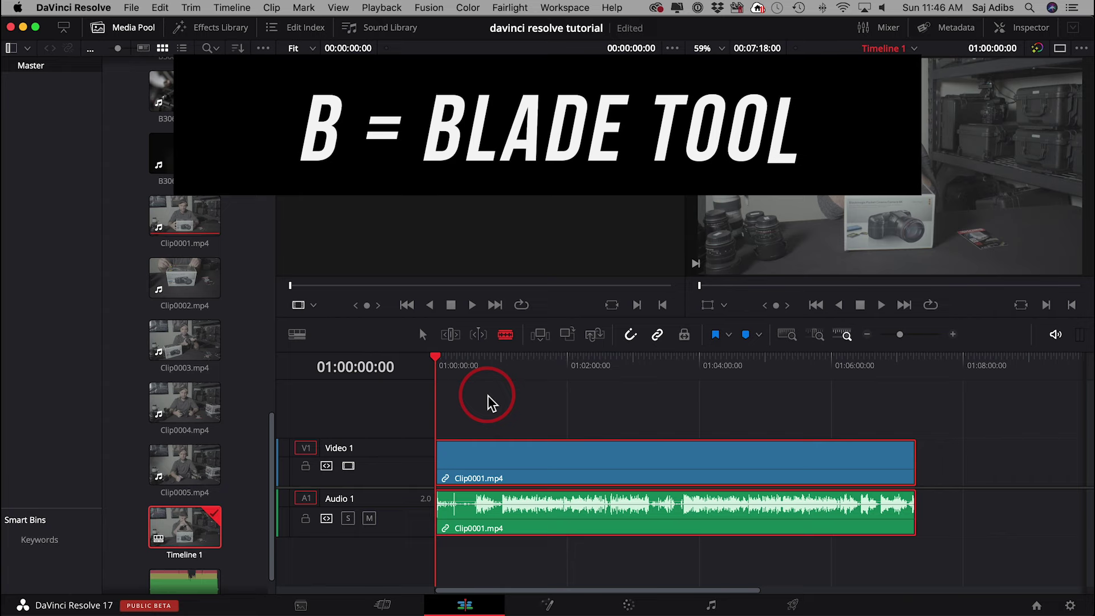
{"action": "left_click", "coordinate": [506, 336]}
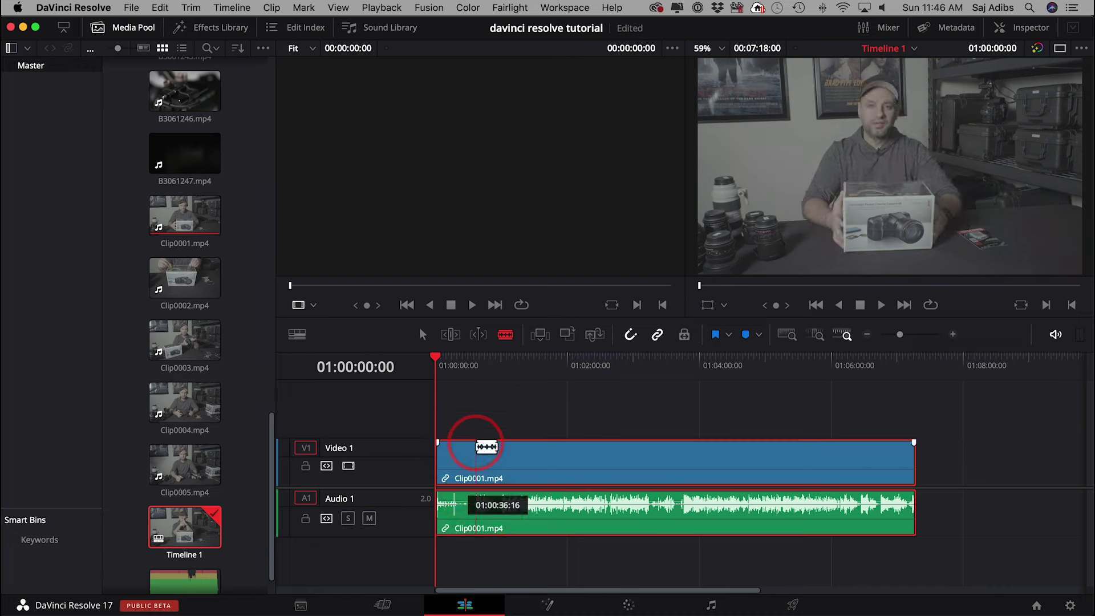
{"action": "left_click", "coordinate": [473, 443]}
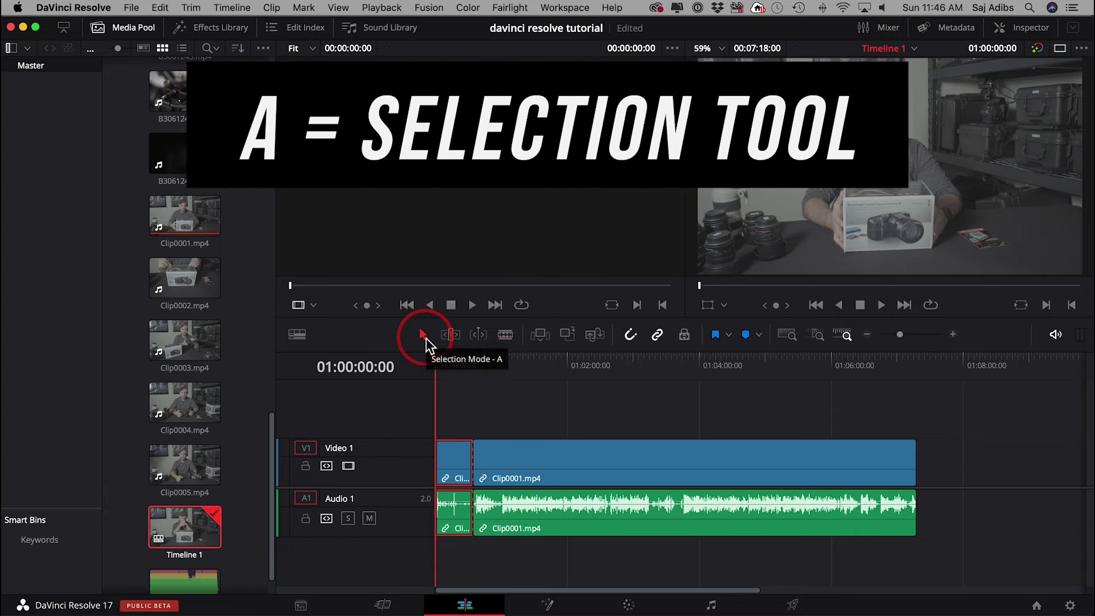
- Delete the short opening piece without closing the gap, play the gap briefly, and return the playhead to the timeline start
{"action": "left_click", "coordinate": [422, 339]}
{"action": "left_click", "coordinate": [463, 481]}
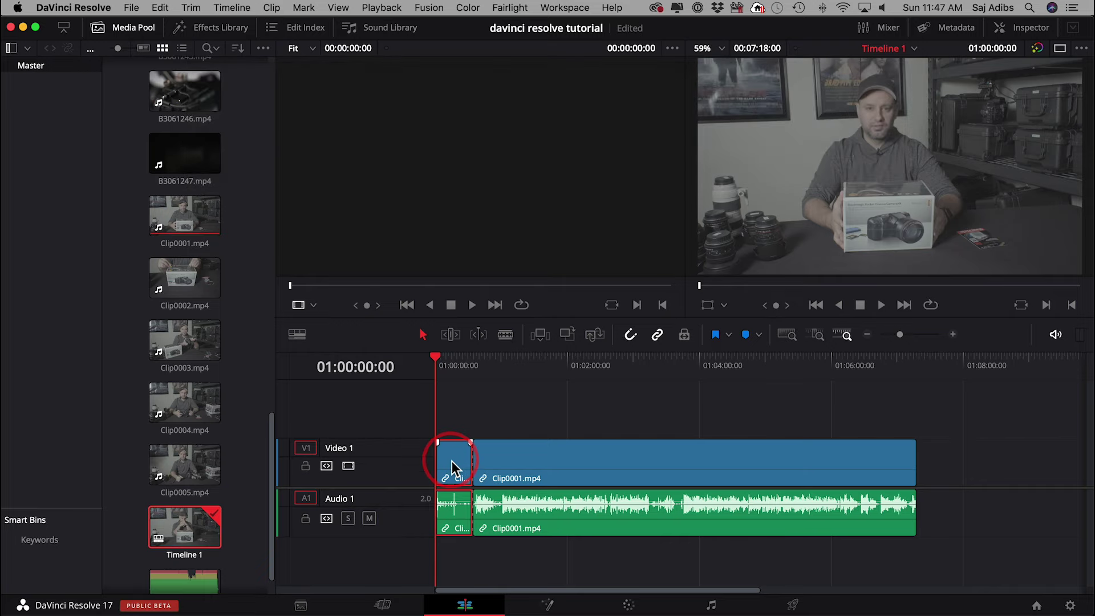
{"action": "key", "text": "Delete"}
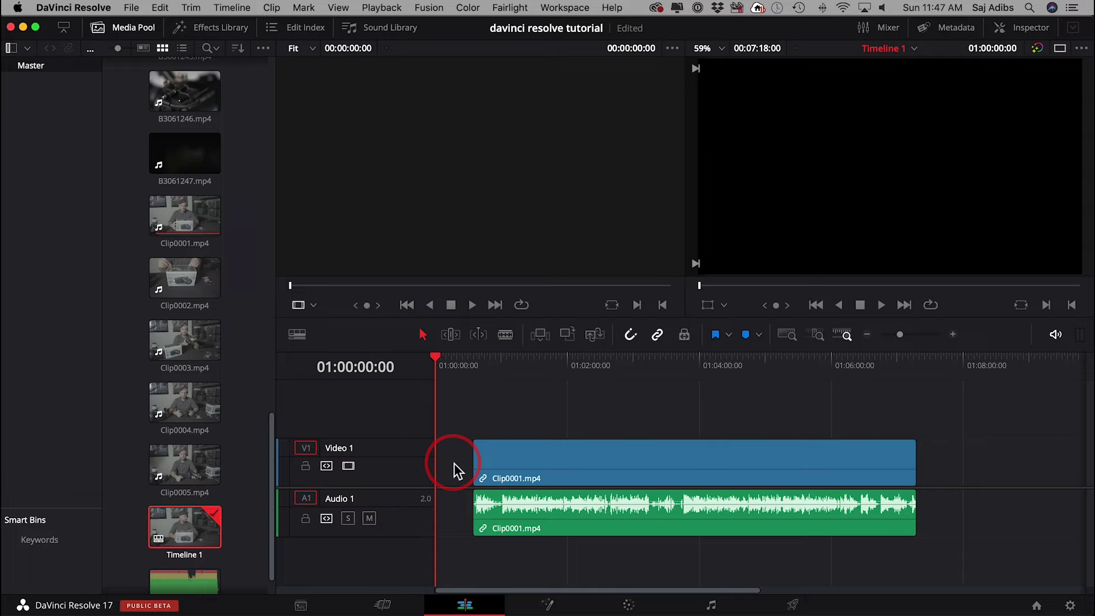
{"action": "key", "text": "space"}
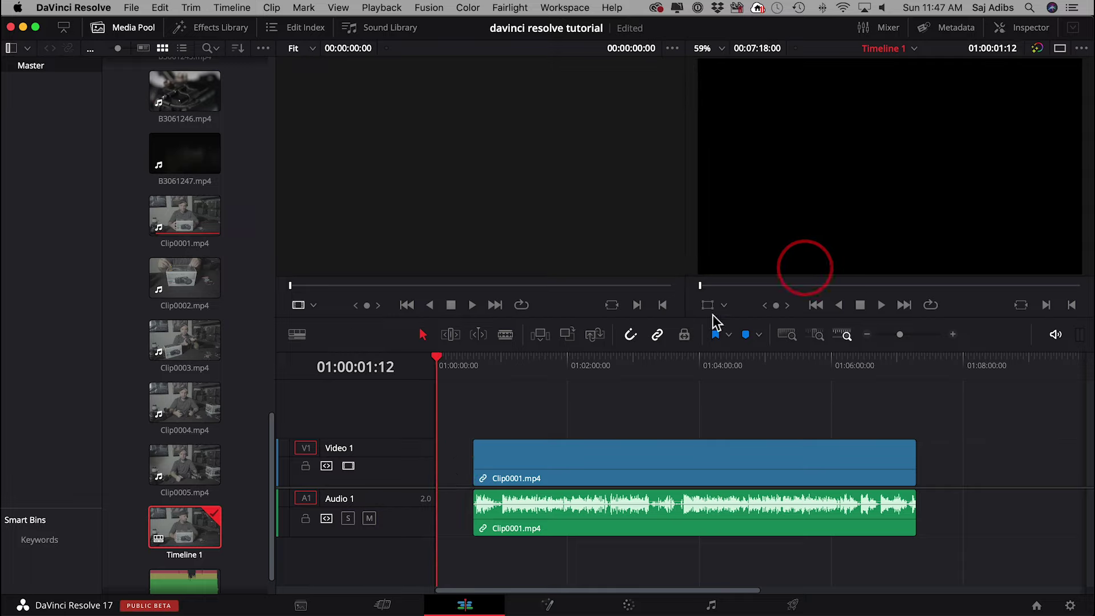
{"action": "left_click", "coordinate": [438, 359]}
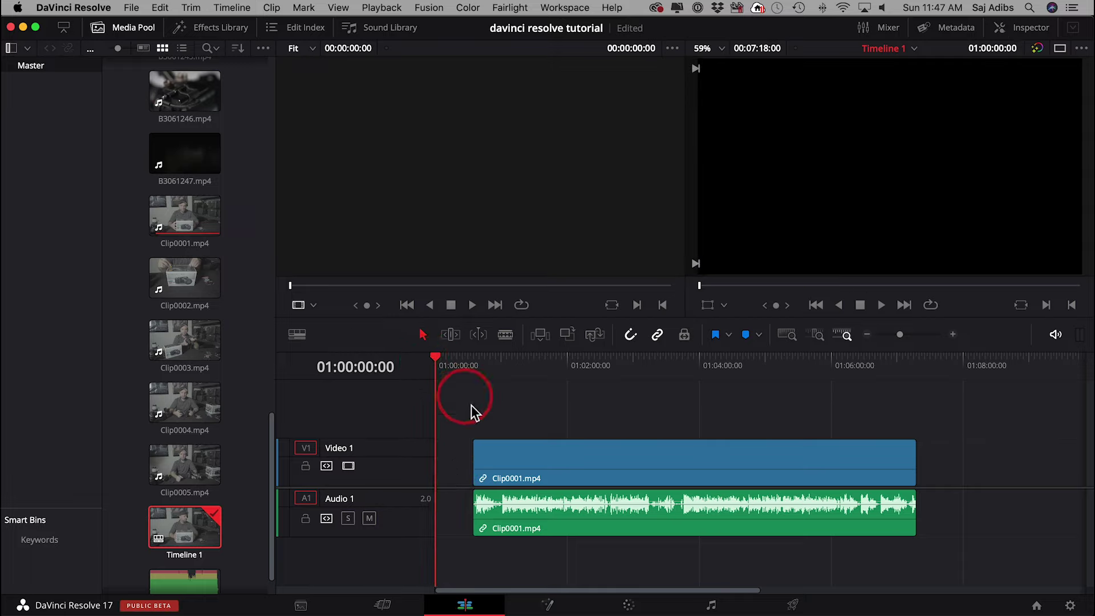
- Move the remaining Clip0001.mp4 piece to the very start of the timeline and play its opening seconds
{"action": "left_click", "coordinate": [506, 450]}
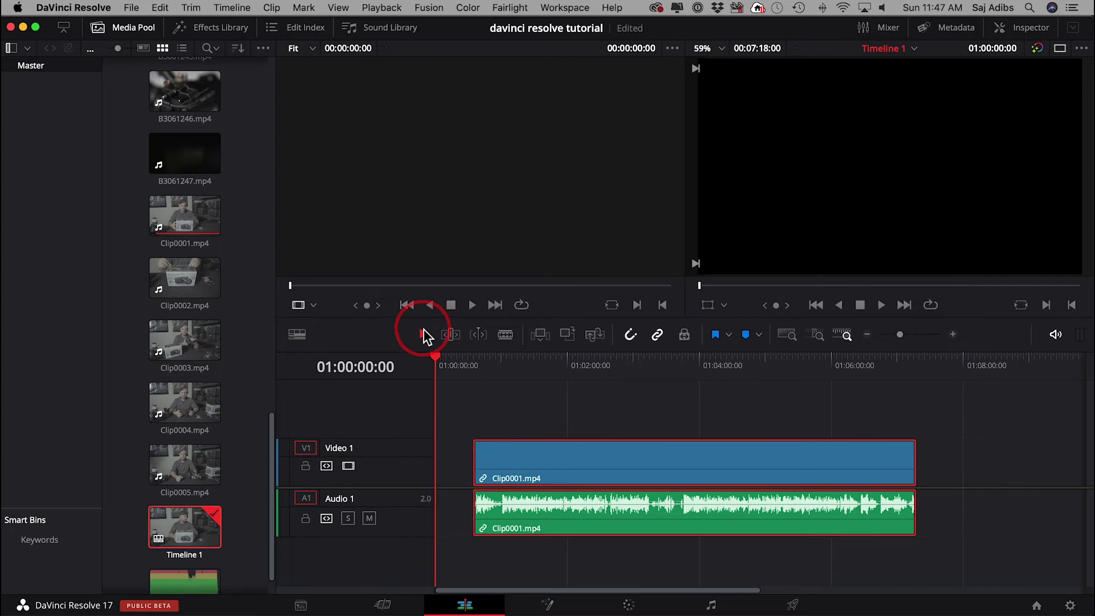
{"action": "left_click", "coordinate": [538, 464]}
{"action": "left_click_drag", "start_coordinate": [538, 465], "coordinate": [490, 461]}
{"action": "left_click", "coordinate": [466, 404]}
{"action": "key", "text": "space"}
{"action": "key", "text": "space"}
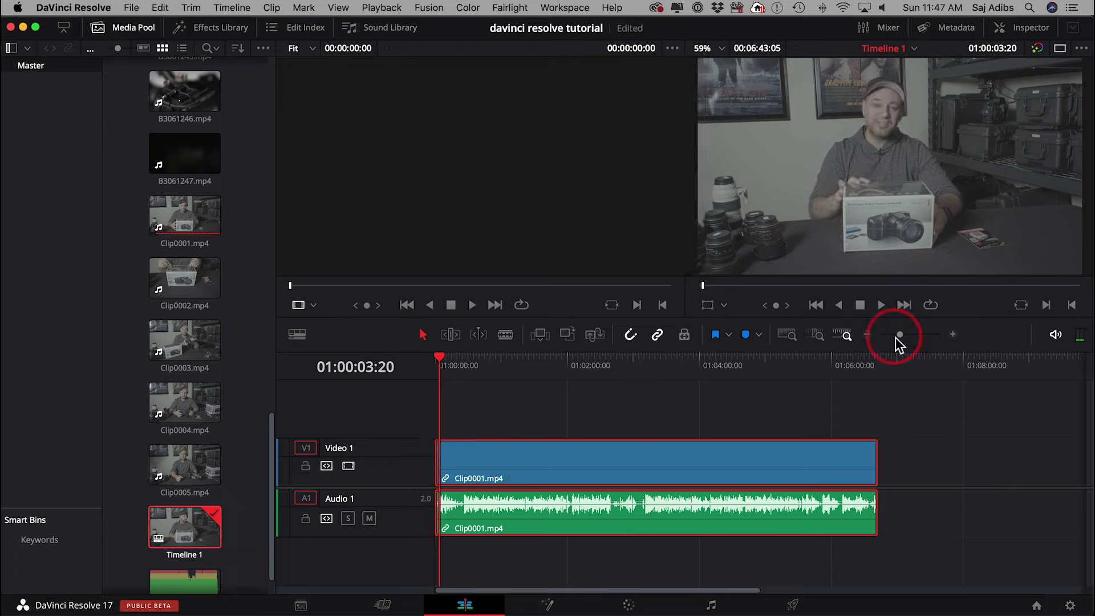
- Cut the clip with the Blade tool at 01:00:25:12, just before the speech resumes in the waveform
{"action": "left_click_drag", "start_coordinate": [896, 338], "coordinate": [909, 336]}
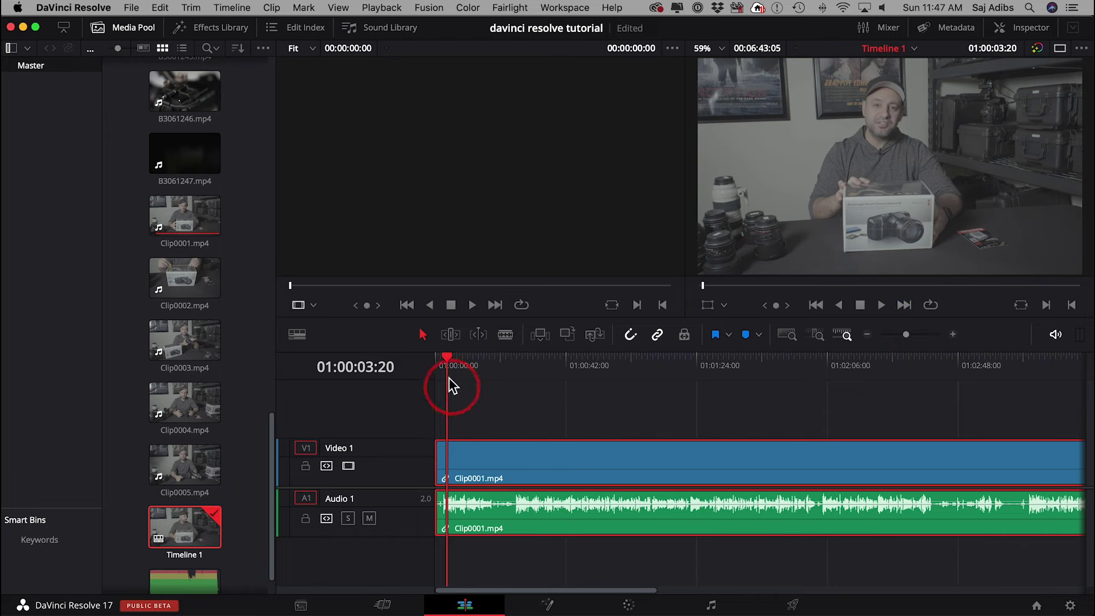
{"action": "left_click_drag", "start_coordinate": [448, 357], "coordinate": [518, 365]}
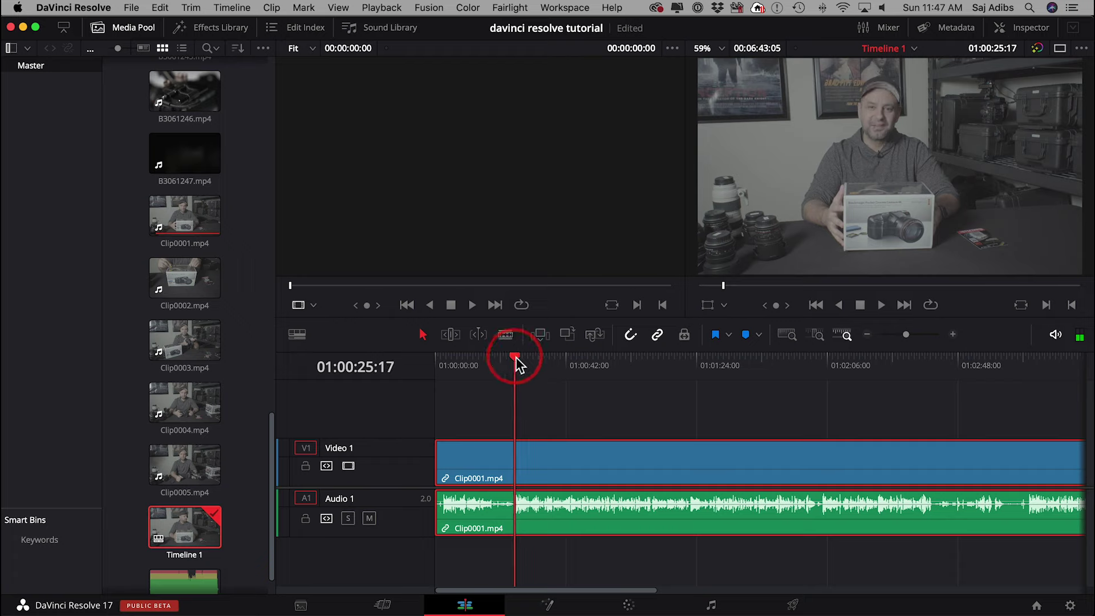
{"action": "left_click_drag", "start_coordinate": [514, 357], "coordinate": [517, 363]}
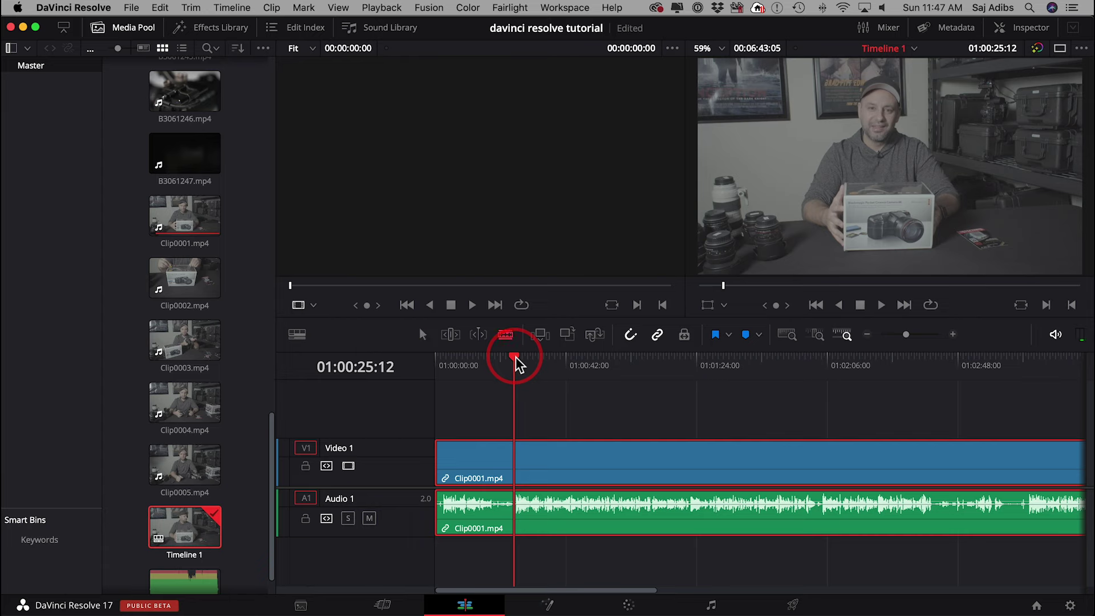
{"action": "left_click", "coordinate": [518, 456]}
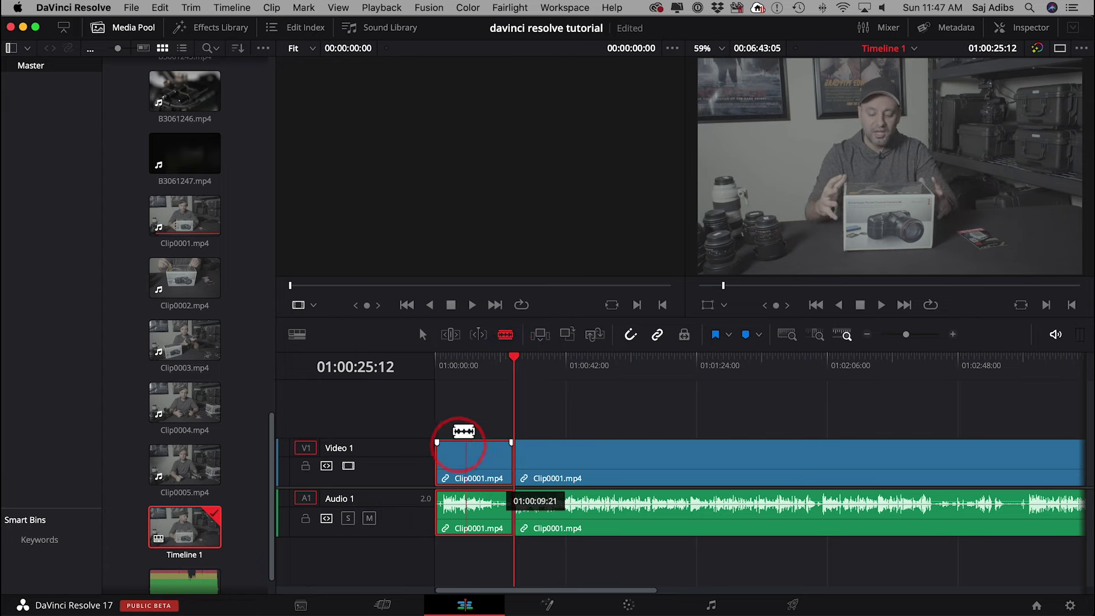
- Ripple delete the opening piece before the cut so the rest of the clip closes the gap
{"action": "key", "text": "a"}
{"action": "left_click", "coordinate": [485, 454]}
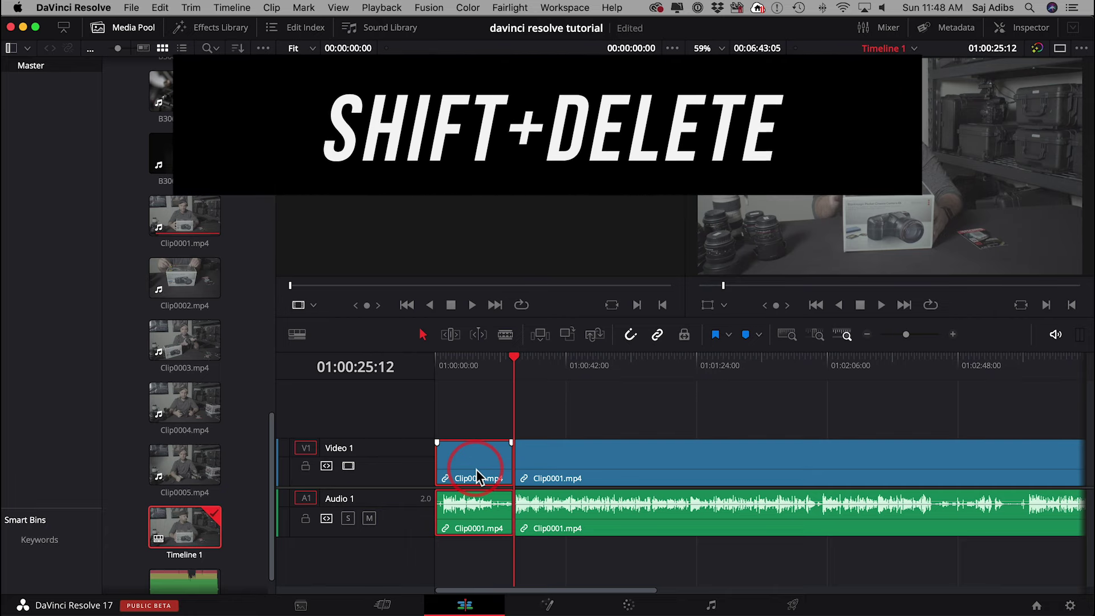
{"action": "key", "text": "shift+Delete"}
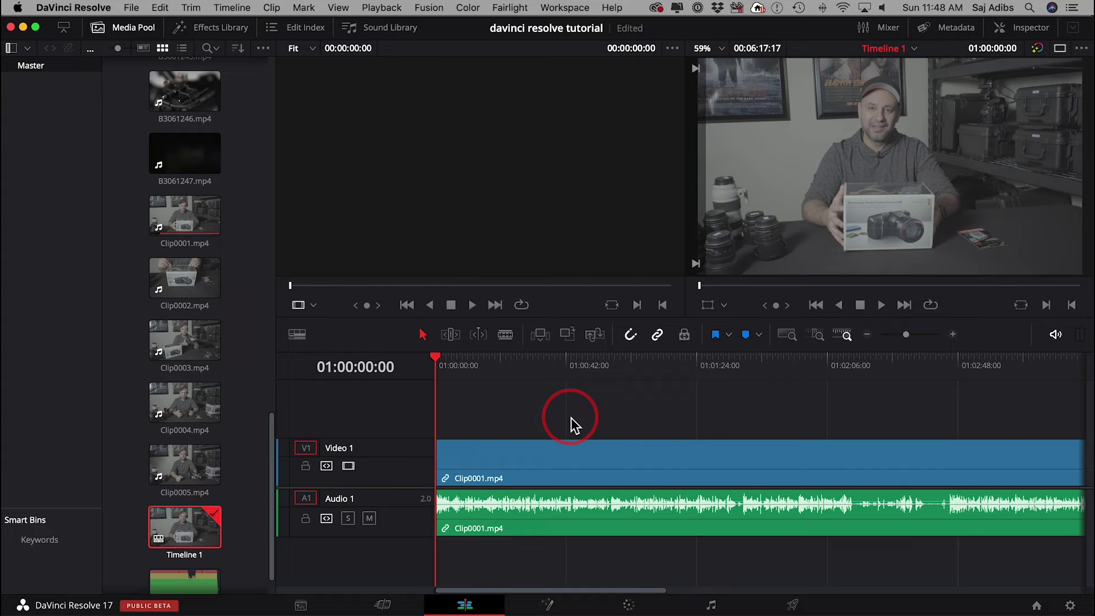
- Cut out the quiet section from about 01:02:15 to 01:02:45 and ripple delete it
{"action": "key", "text": "b"}
{"action": "left_click", "coordinate": [856, 465]}
{"action": "left_click", "coordinate": [948, 463]}
{"action": "key", "text": "a"}
{"action": "left_click", "coordinate": [899, 463]}
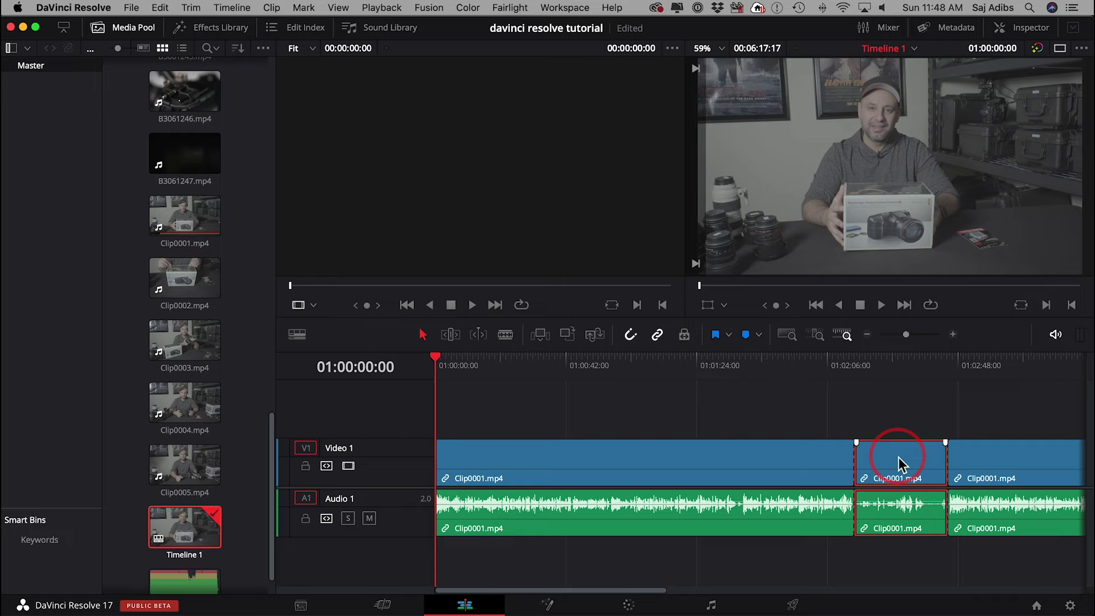
{"action": "key", "text": "BackSpace"}
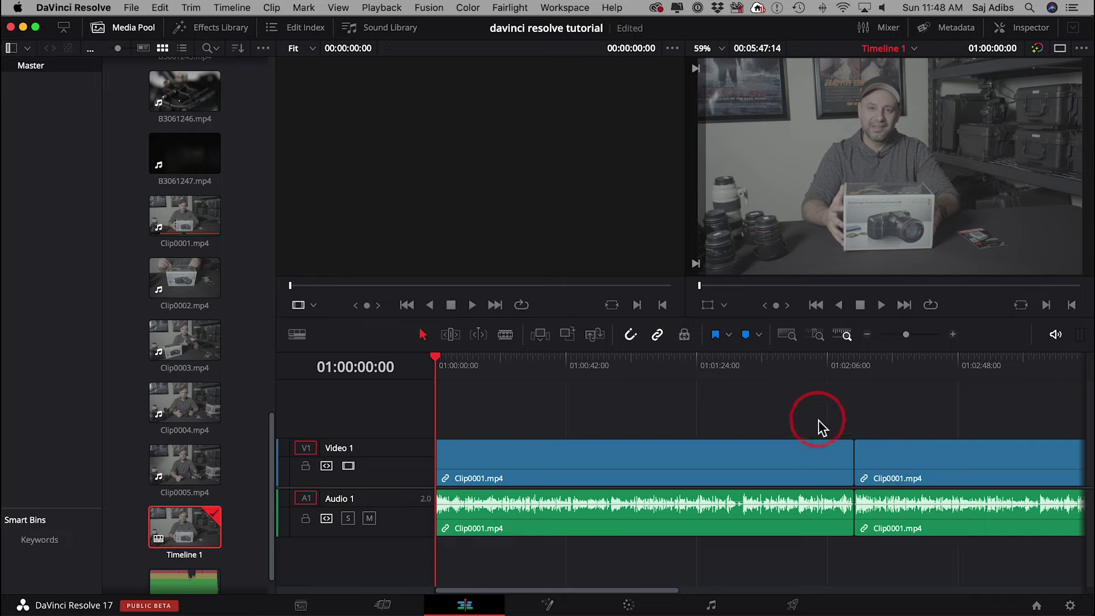
- Cut off the closing part of the last clip piece with the Blade tool at about 01:05:12
{"action": "left_click_drag", "start_coordinate": [910, 337], "coordinate": [902, 337]}
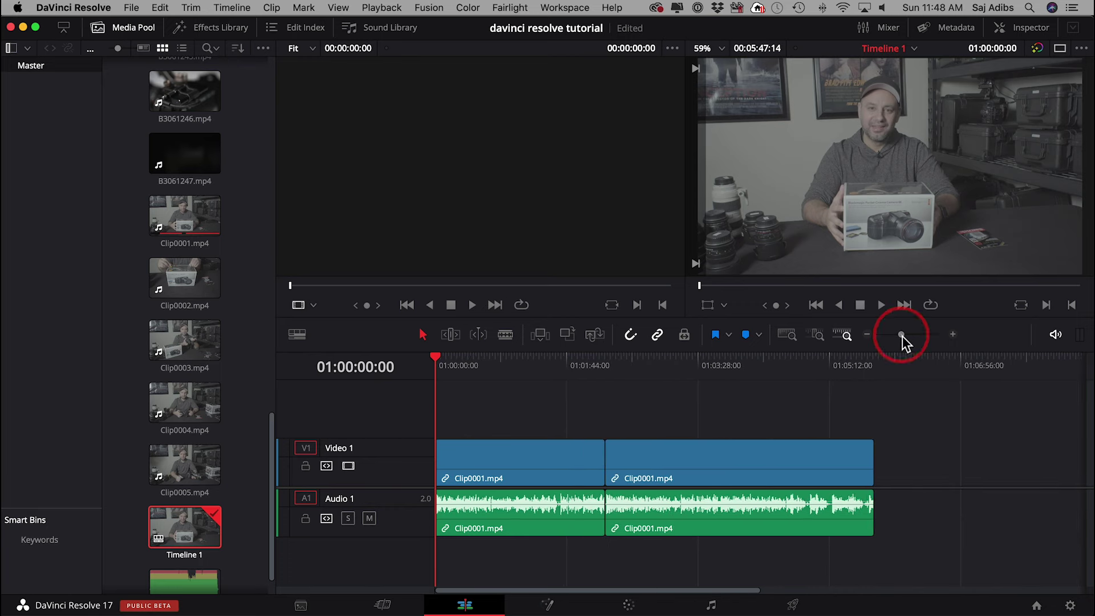
{"action": "key", "text": "b"}
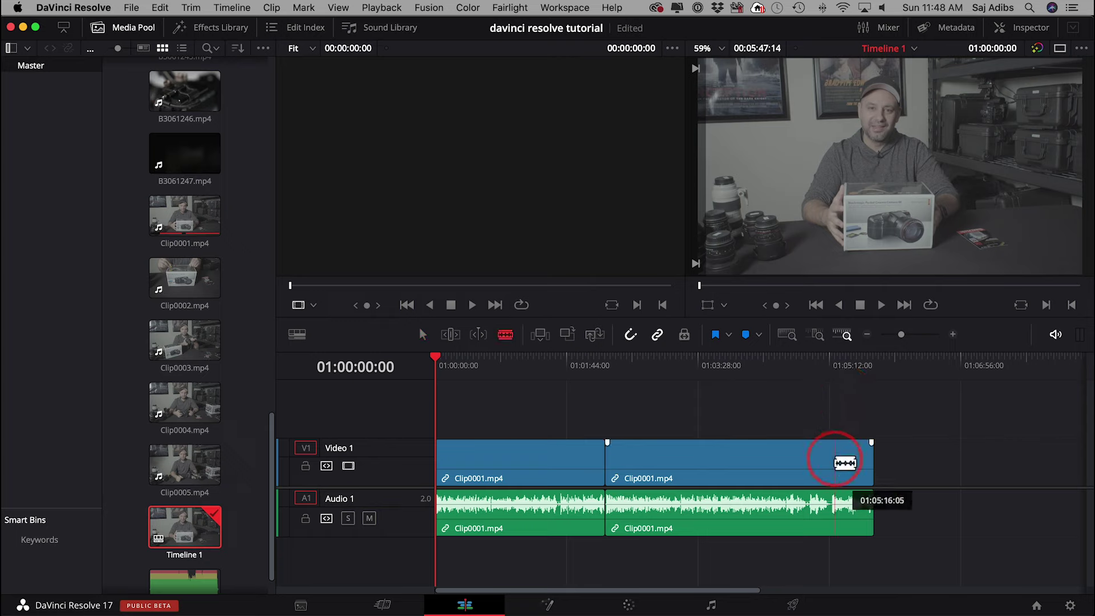
{"action": "left_click", "coordinate": [830, 462]}
{"action": "key", "text": "a"}
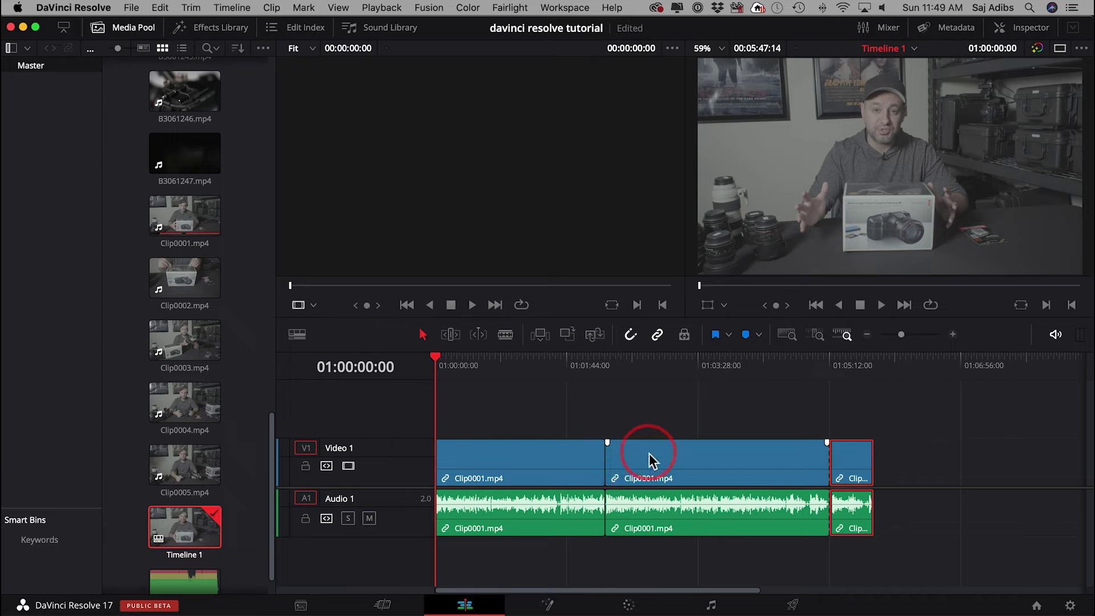
- Move the long second piece behind the short last piece and shift both back against the first piece
{"action": "left_click", "coordinate": [695, 463]}
{"action": "left_click_drag", "start_coordinate": [668, 457], "coordinate": [941, 459]}
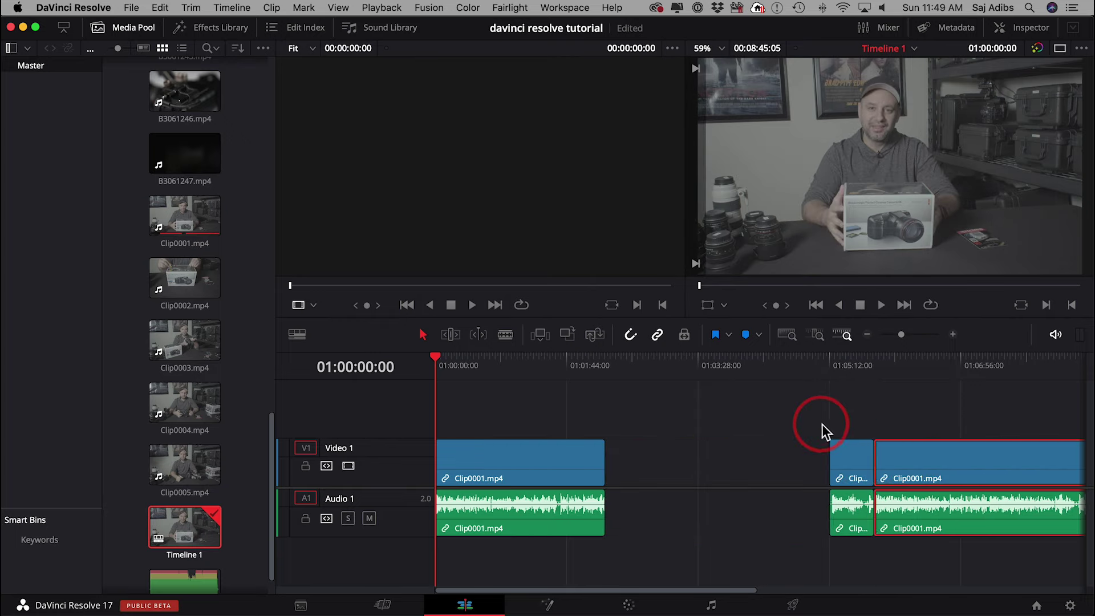
{"action": "left_click_drag", "start_coordinate": [843, 413], "coordinate": [761, 454]}
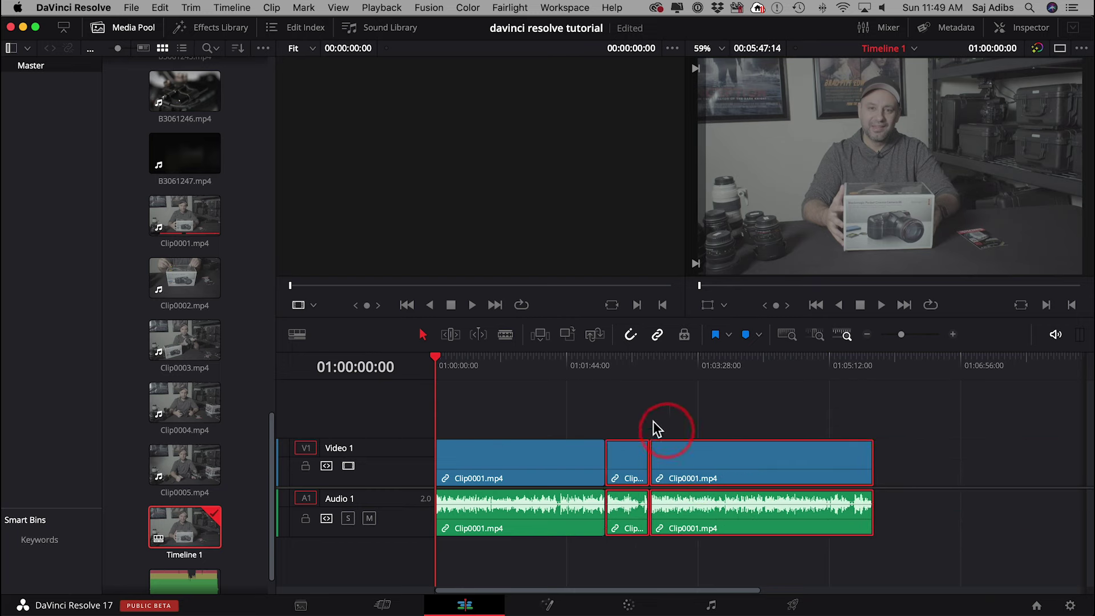
{"action": "left_click", "coordinate": [653, 417]}
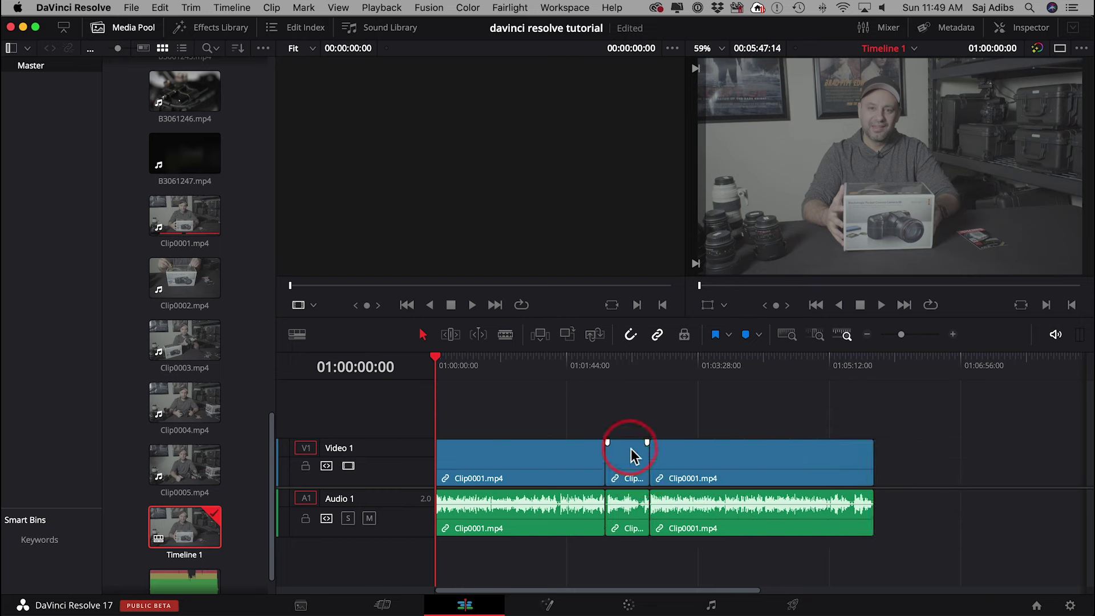
- Move the short piece back to the end of the sequence and close the gaps between the pieces
{"action": "left_click_drag", "start_coordinate": [628, 462], "coordinate": [895, 459]}
{"action": "left_click_drag", "start_coordinate": [817, 458], "coordinate": [771, 455]}
{"action": "left_click_drag", "start_coordinate": [891, 459], "coordinate": [843, 461]}
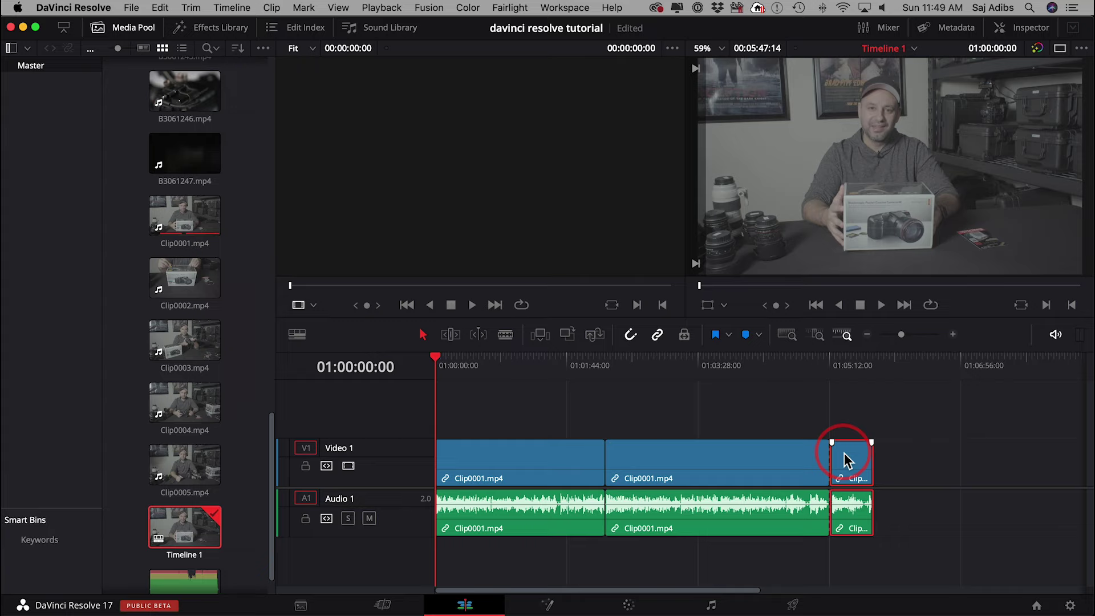
{"action": "left_click", "coordinate": [502, 338]}
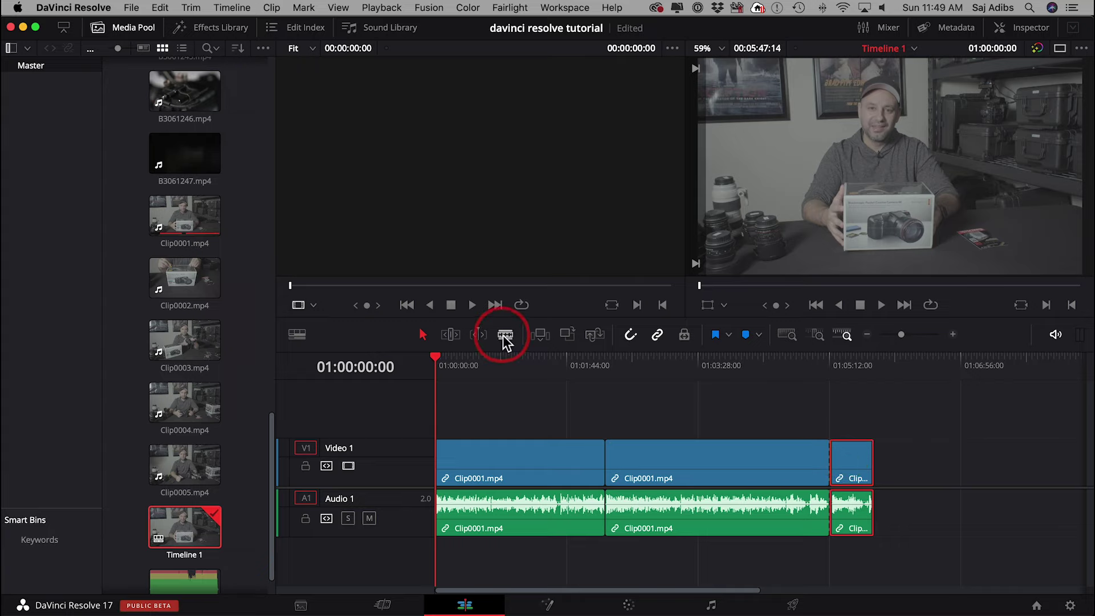
{"action": "left_click", "coordinate": [427, 337]}
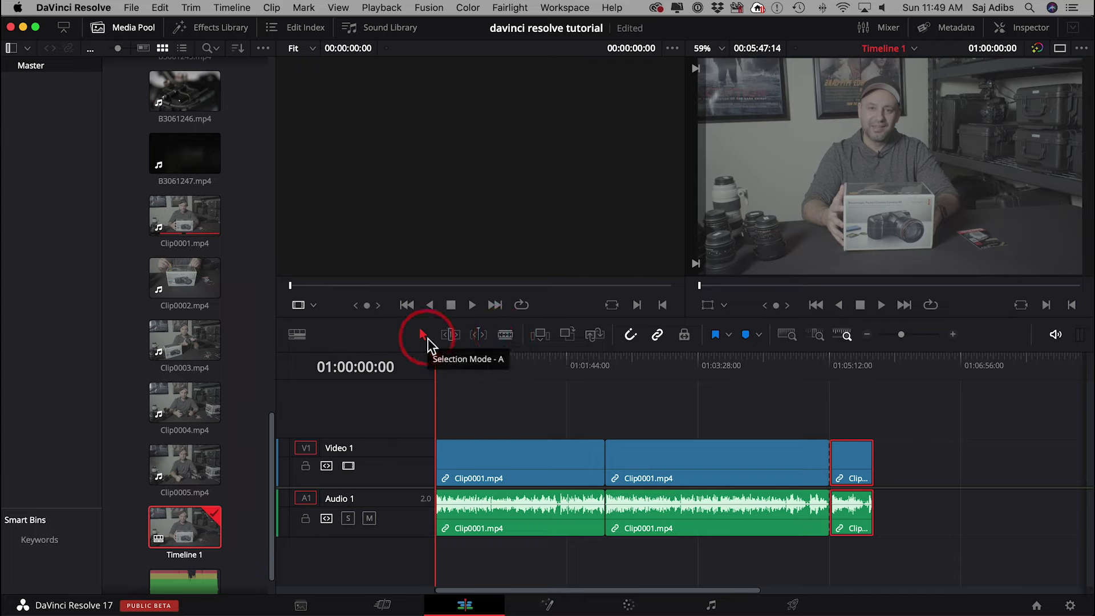
{"action": "left_click", "coordinate": [489, 362]}
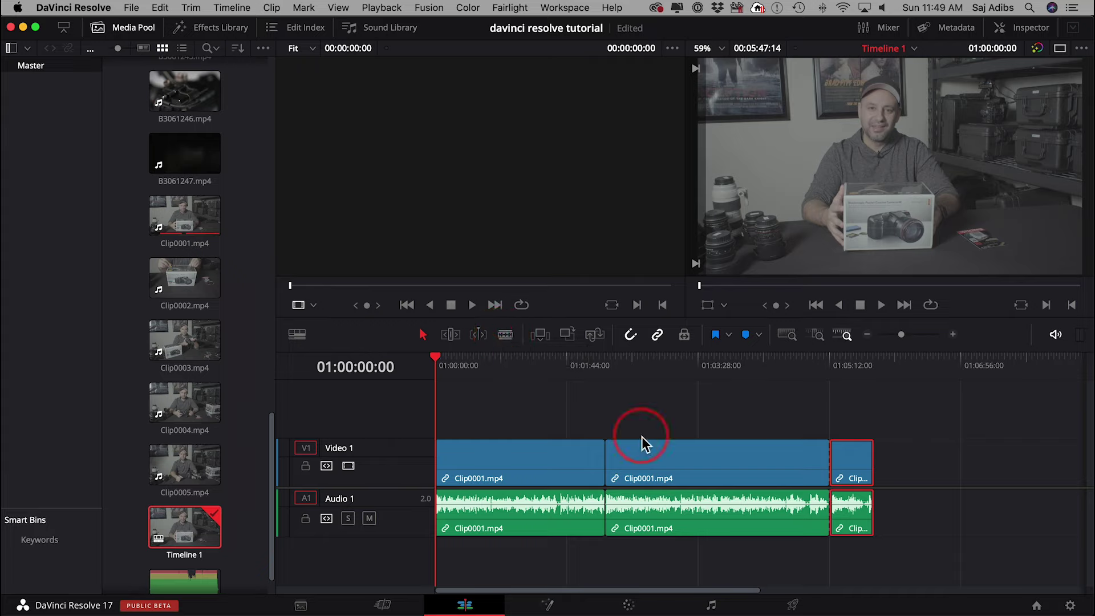
- Split off the first third of the second clip piece with the Blade tool, move it to the sequence's end and close the gap
{"action": "left_click", "coordinate": [685, 463]}
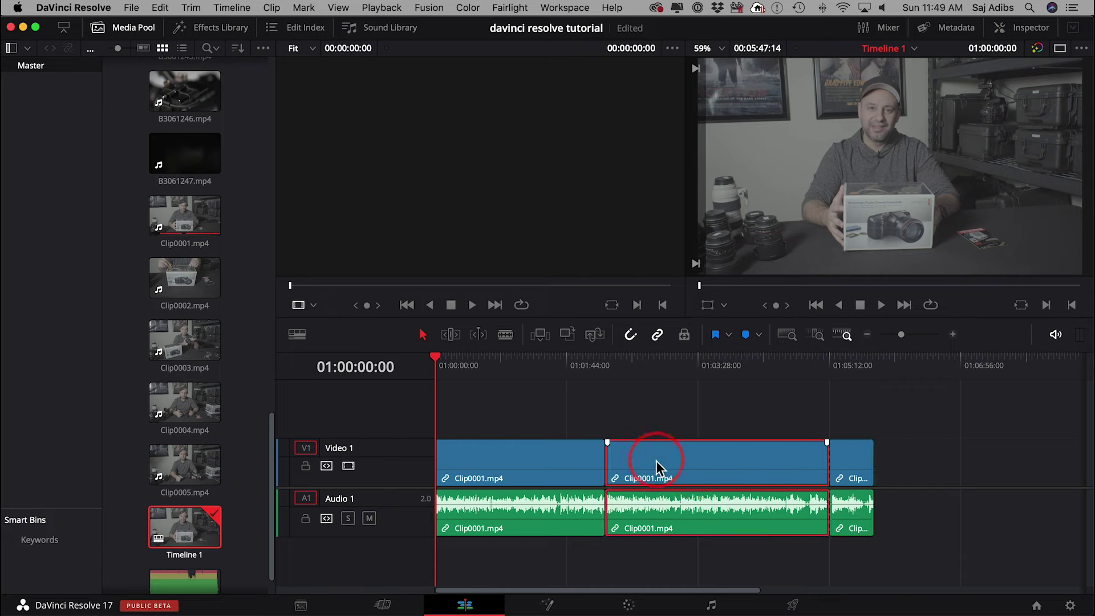
{"action": "key", "text": "b"}
{"action": "left_click", "coordinate": [678, 462]}
{"action": "key", "text": "a"}
{"action": "left_click_drag", "start_coordinate": [636, 460], "coordinate": [911, 463]}
{"action": "left_click_drag", "start_coordinate": [747, 422], "coordinate": [965, 516]}
{"action": "left_click_drag", "start_coordinate": [785, 454], "coordinate": [705, 452]}
{"action": "left_click", "coordinate": [707, 420]}
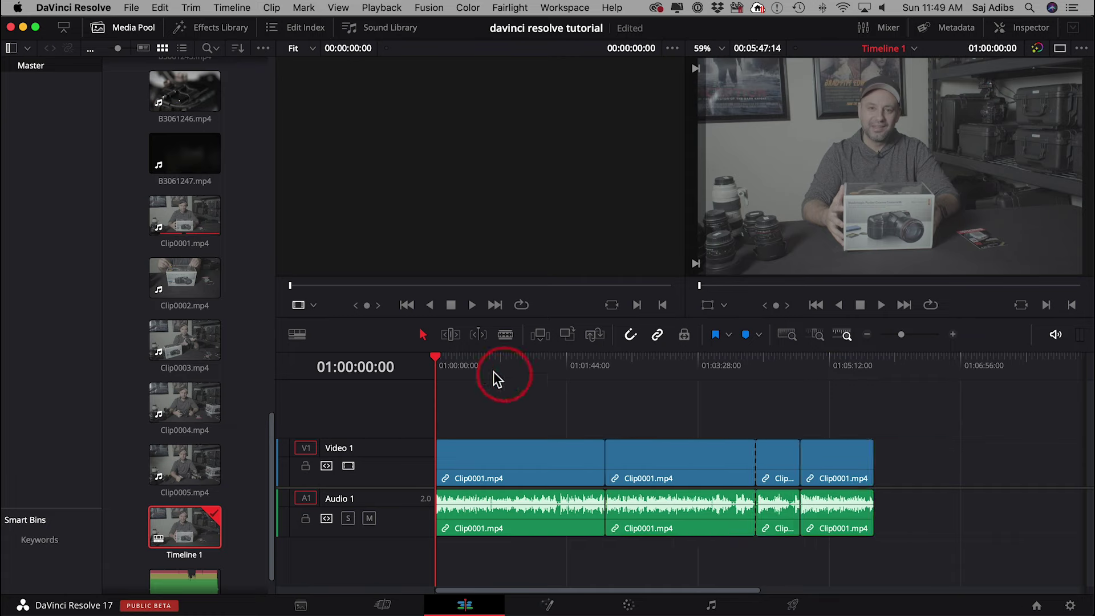
- Position the playhead at about 01:00:51:23 and find the camera shot B3061230.mp4 in the media pool
{"action": "left_click_drag", "start_coordinate": [465, 368], "coordinate": [502, 363]}
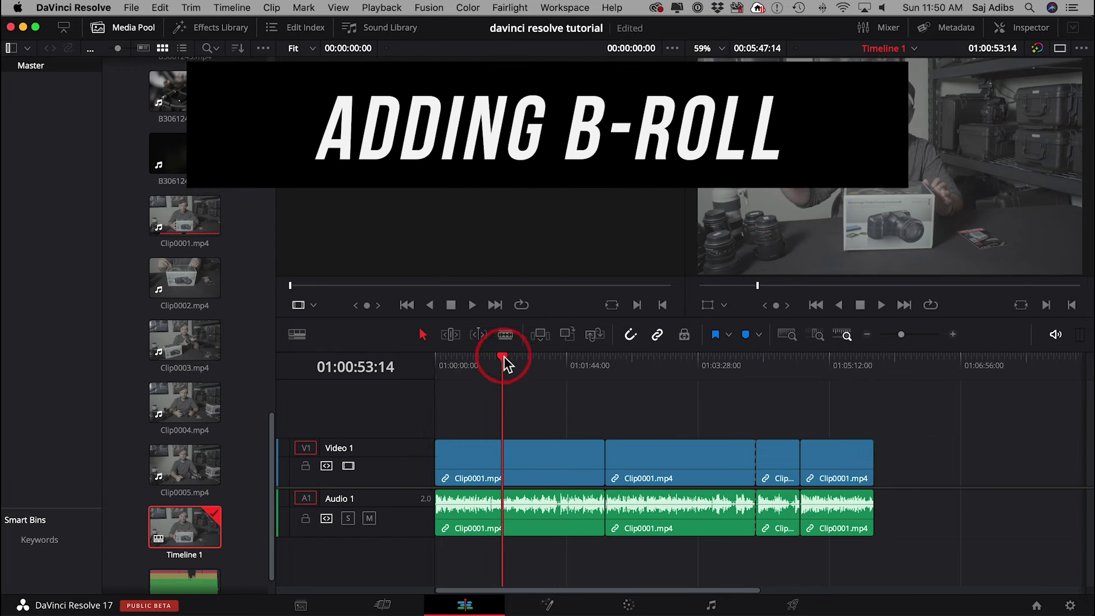
{"action": "left_click_drag", "start_coordinate": [509, 363], "coordinate": [501, 360]}
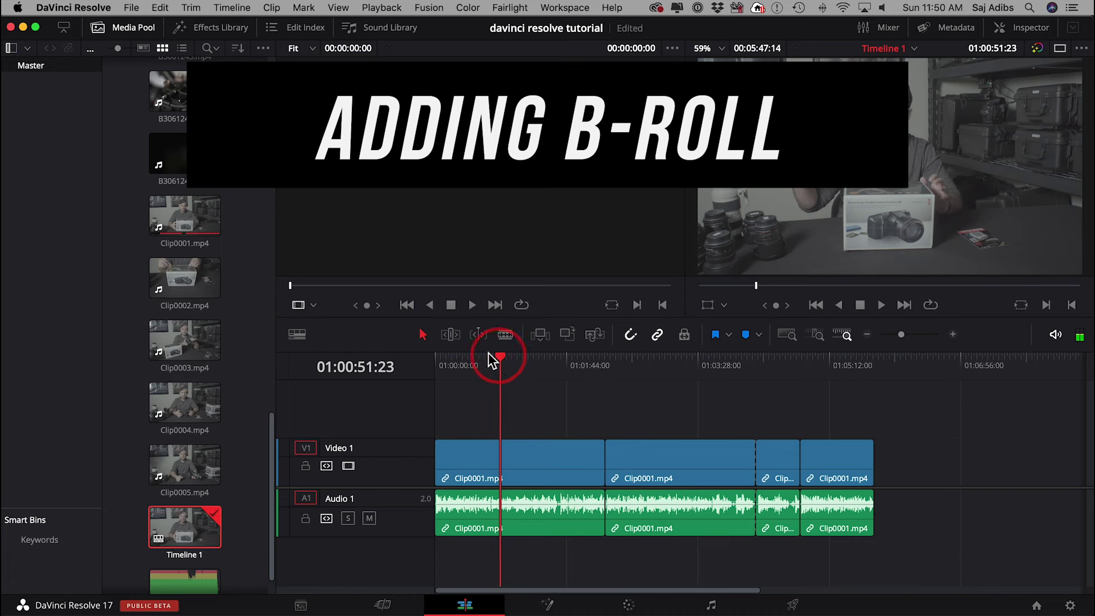
{"action": "scroll", "coordinate": [232, 233], "scroll_direction": "up", "scroll_amount": 10}
{"action": "scroll", "coordinate": [232, 232], "scroll_direction": "up", "scroll_amount": 5}
{"action": "left_click", "coordinate": [189, 221]}
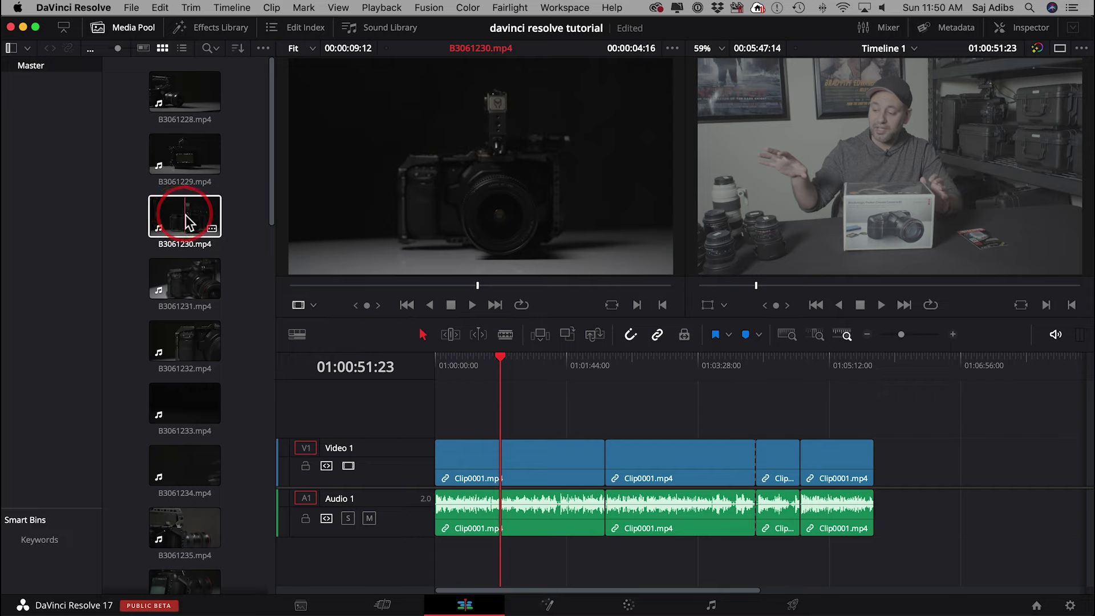
{"action": "left_click", "coordinate": [242, 214]}
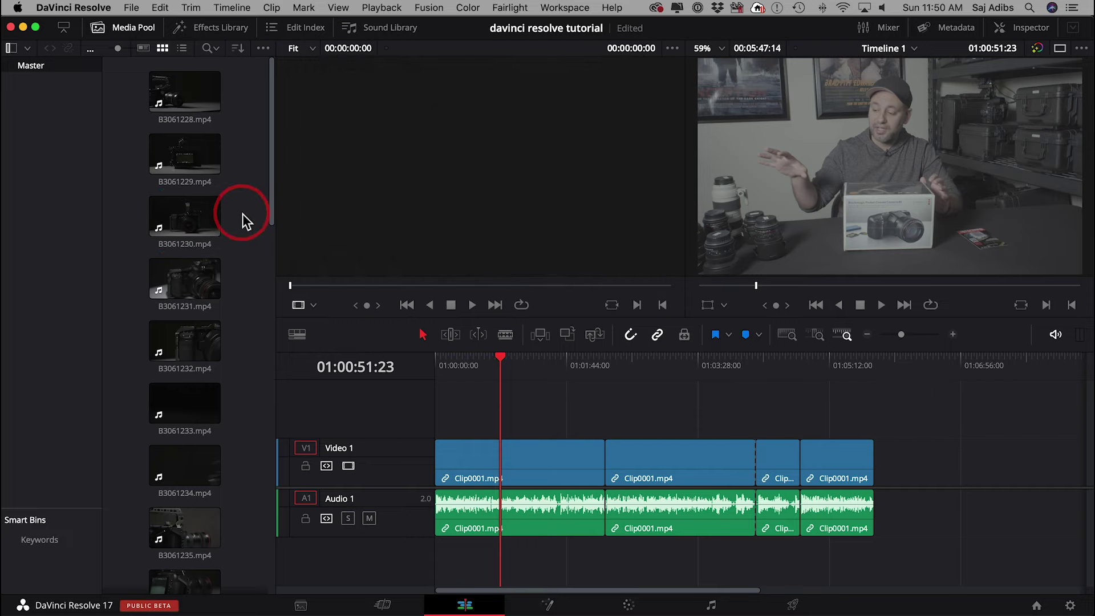
- Try the full B3061230.mp4 clip on a new video track above the first piece at the playhead, and delete it
{"action": "left_click_drag", "start_coordinate": [190, 215], "coordinate": [513, 438]}
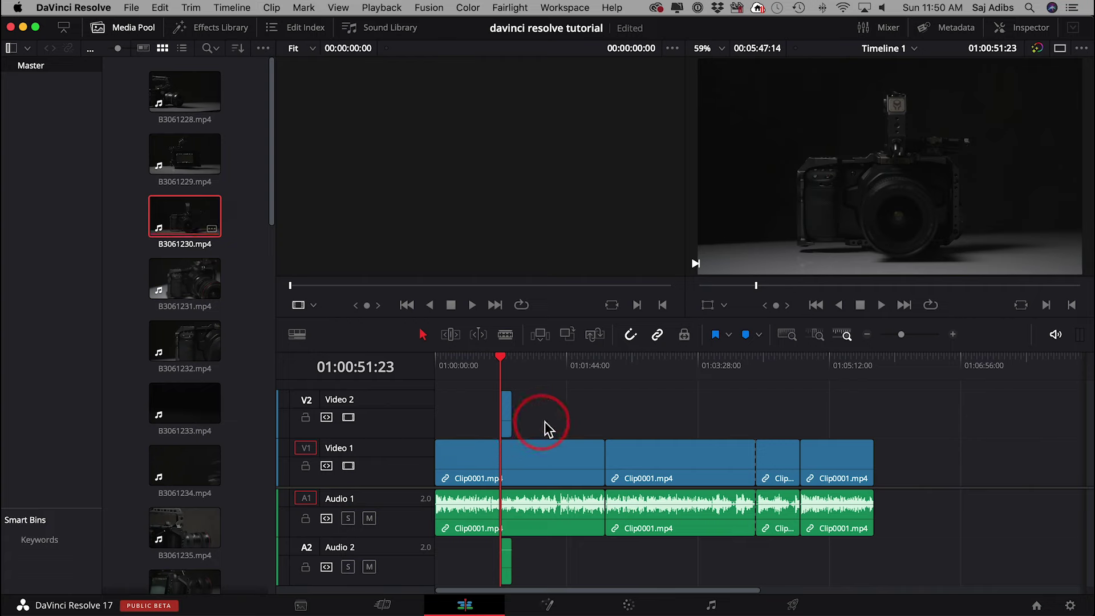
{"action": "left_click", "coordinate": [509, 411]}
{"action": "key", "text": "BackSpace"}
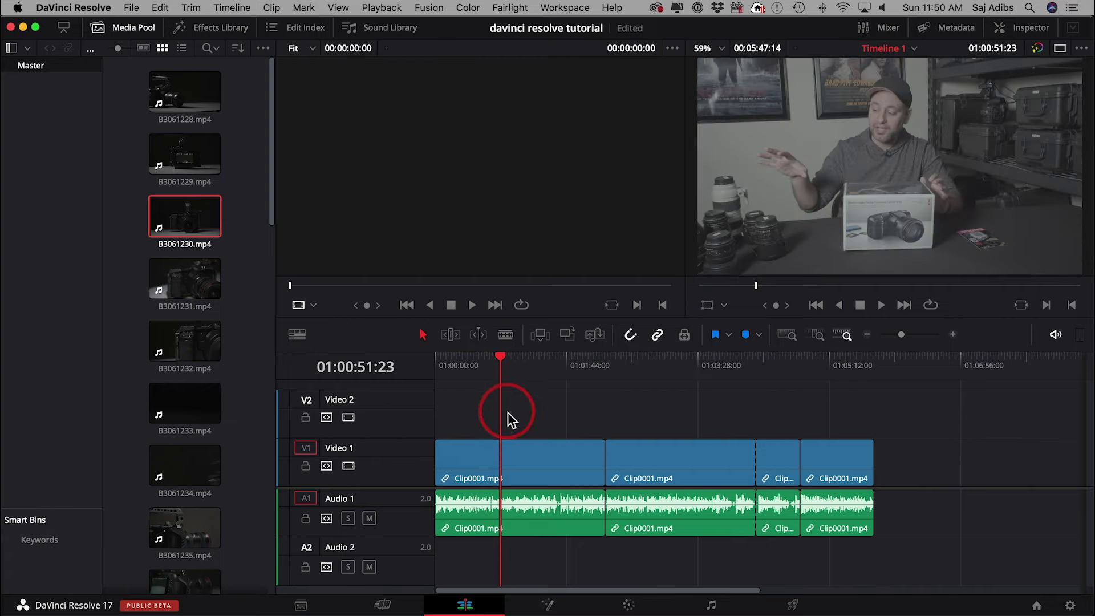
- Load B3061230.mp4 in the source viewer and mark its in point at 00:00:03:12 and out point at 00:00:04:20
{"action": "left_click", "coordinate": [184, 222]}
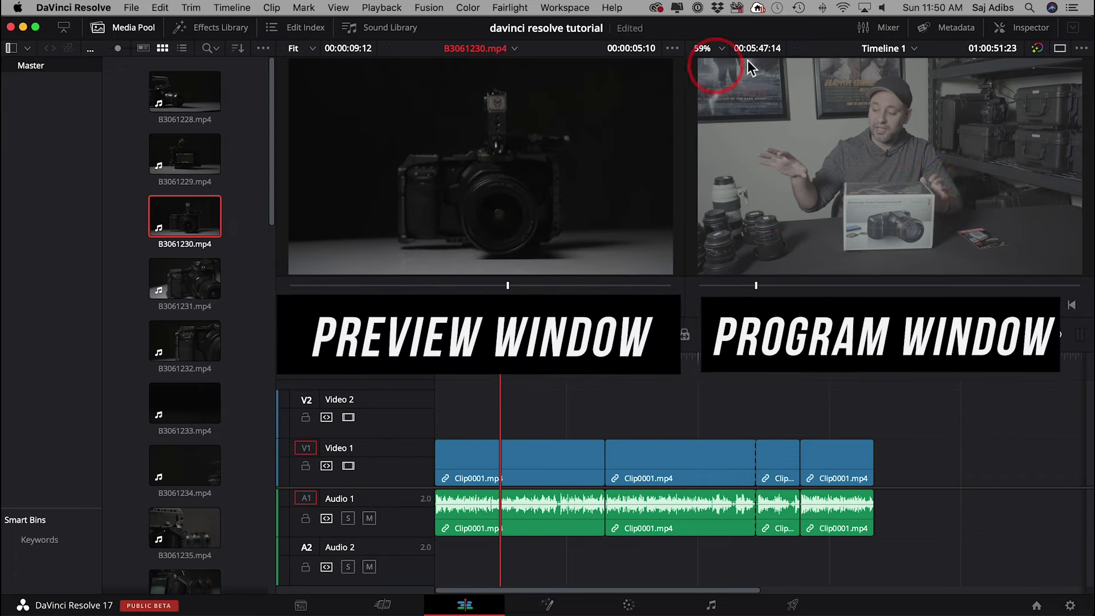
{"action": "mouse_move", "coordinate": [452, 183]}
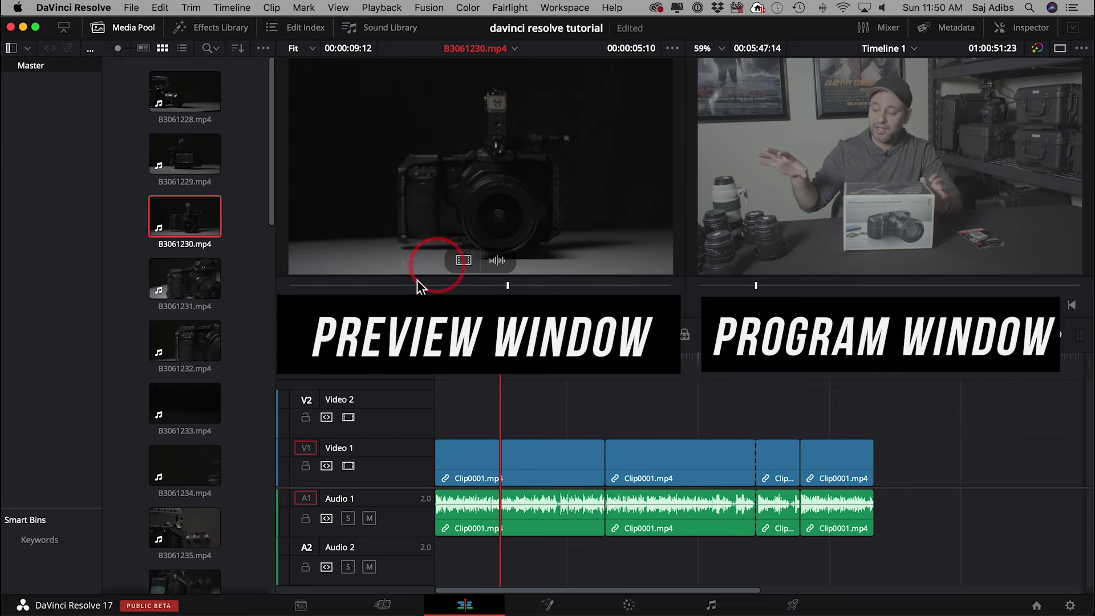
{"action": "left_click", "coordinate": [297, 285]}
{"action": "left_click_drag", "start_coordinate": [295, 289], "coordinate": [428, 293]}
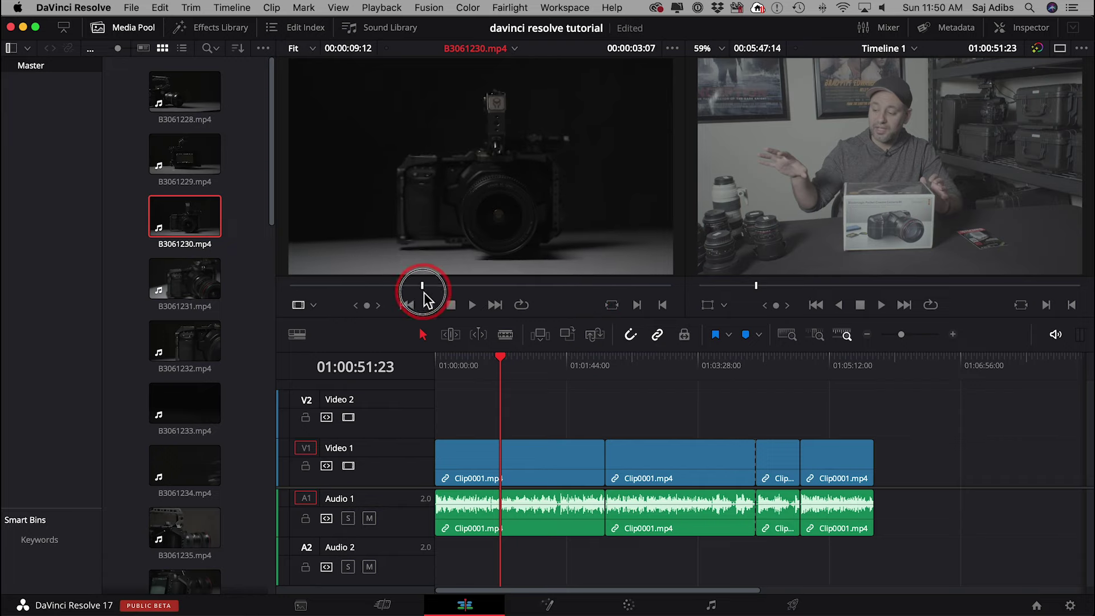
{"action": "left_click_drag", "start_coordinate": [423, 292], "coordinate": [432, 292]}
{"action": "key", "text": "i"}
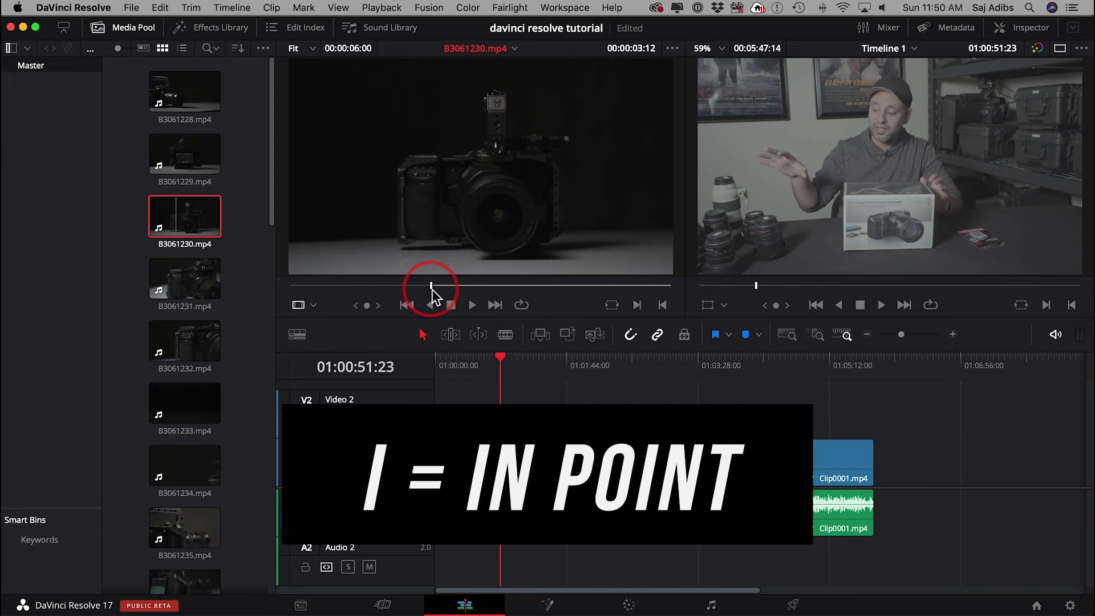
{"action": "left_click_drag", "start_coordinate": [433, 289], "coordinate": [489, 298]}
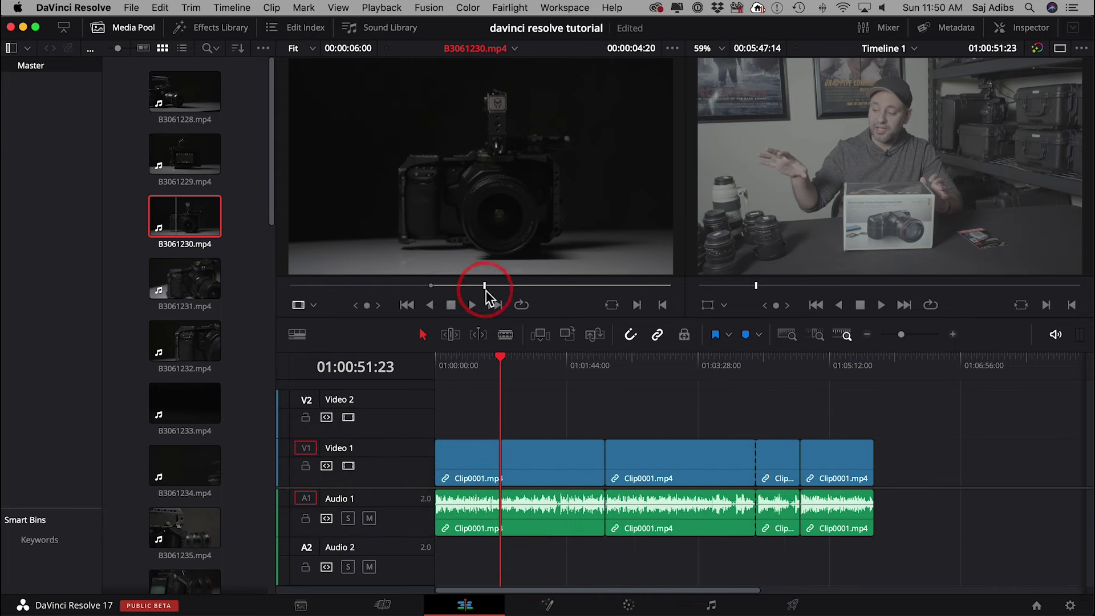
{"action": "key", "text": "o"}
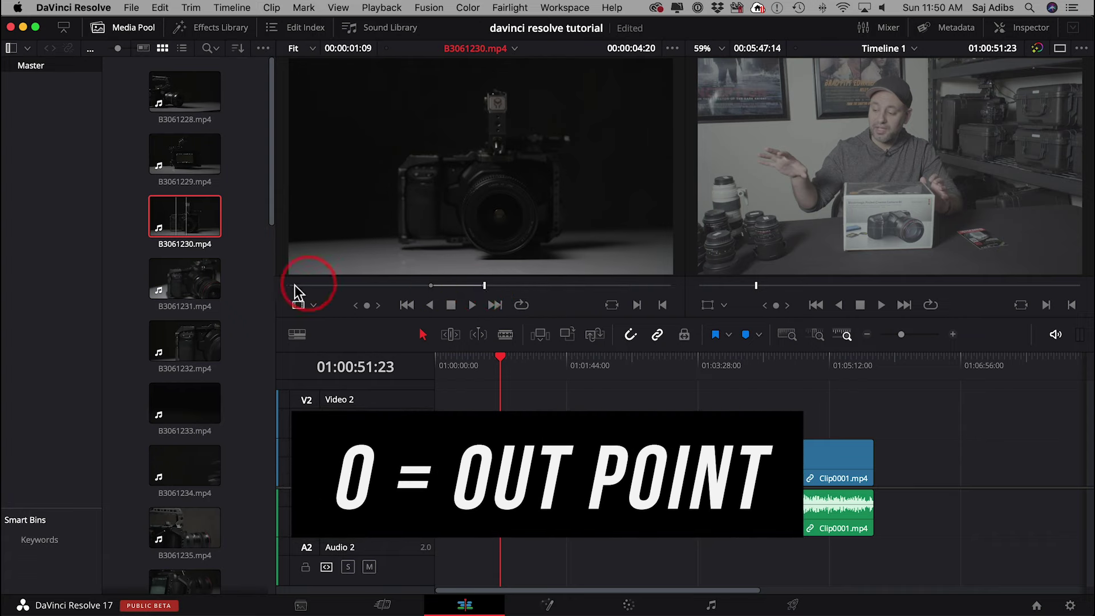
- Place the marked section of B3061230.mp4 on Video 2 at the playhead, above the first Clip0001.mp4 piece
{"action": "left_click_drag", "start_coordinate": [180, 224], "coordinate": [411, 298]}
{"action": "left_click_drag", "start_coordinate": [201, 221], "coordinate": [494, 465]}
{"action": "left_click_drag", "start_coordinate": [492, 420], "coordinate": [518, 425]}
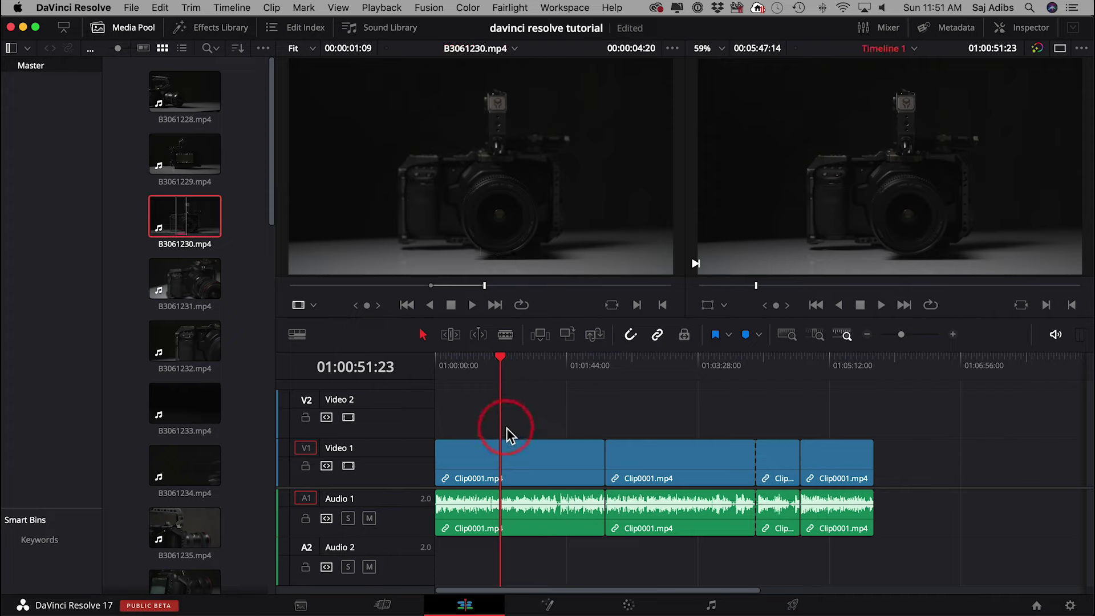
- Play the timeline from shortly before the B-roll clip until just past its end
{"action": "left_click_drag", "start_coordinate": [901, 337], "coordinate": [911, 334]}
{"action": "scroll", "coordinate": [822, 425], "scroll_direction": "right", "scroll_amount": 3}
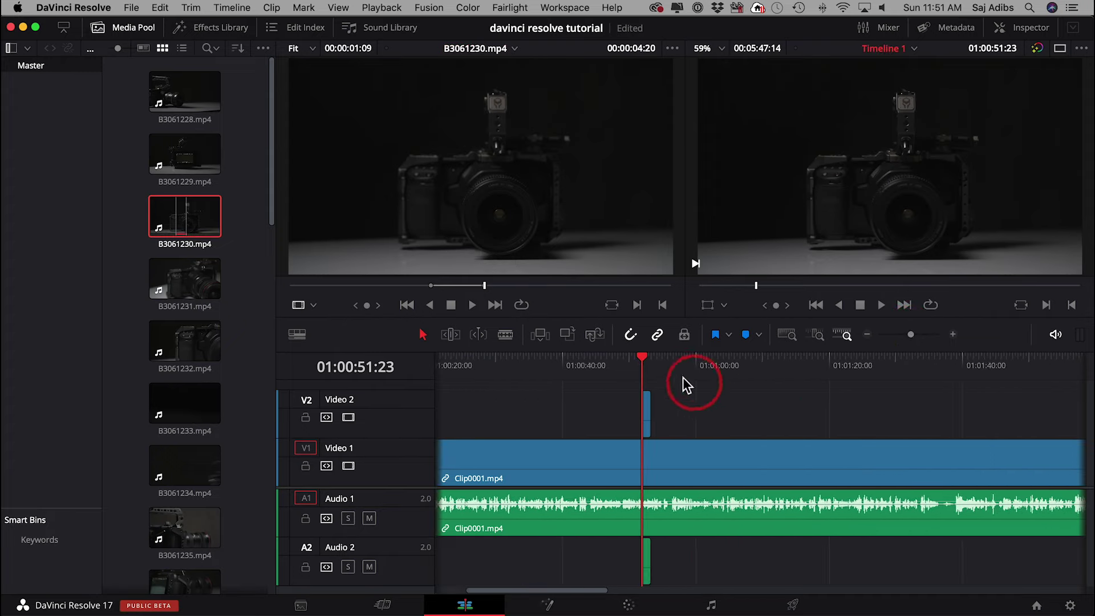
{"action": "left_click", "coordinate": [640, 357]}
{"action": "left_click_drag", "start_coordinate": [640, 358], "coordinate": [627, 362]}
{"action": "key", "text": "space"}
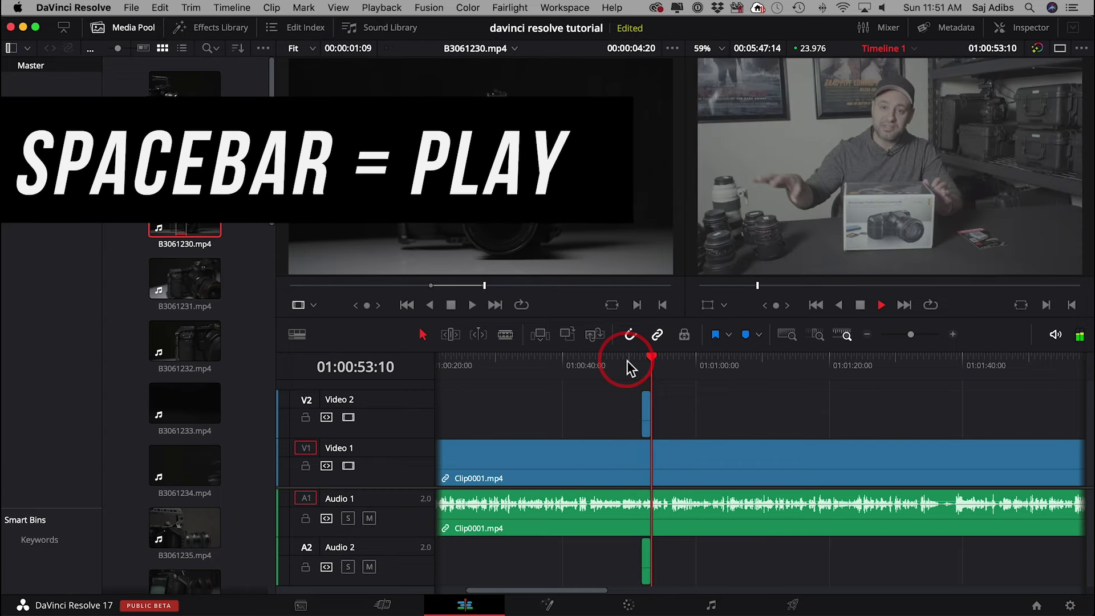
{"action": "key", "text": "space"}
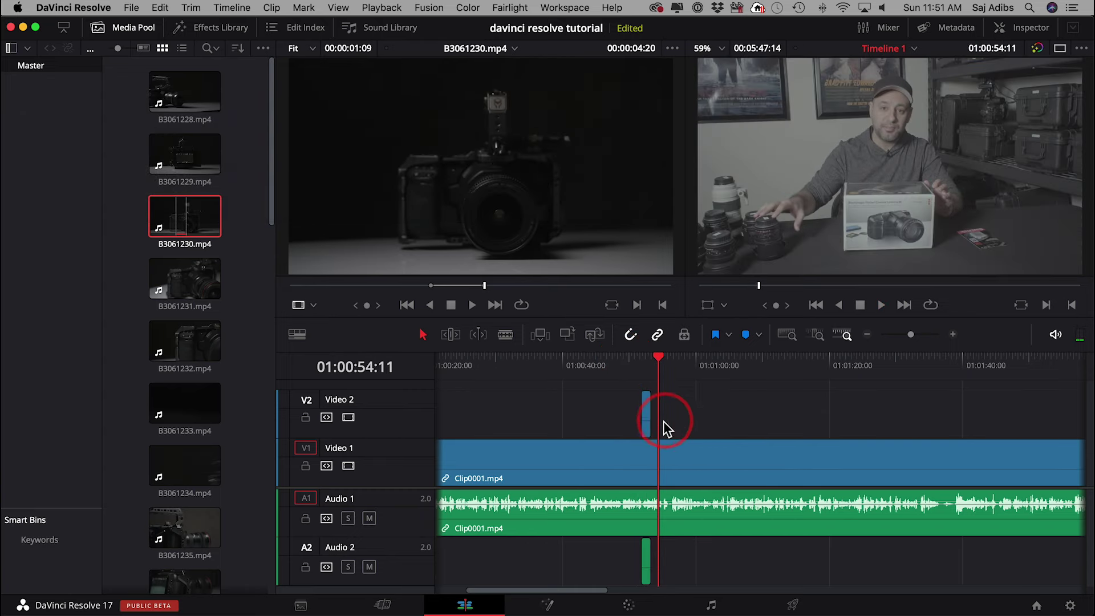
- Extend both ends of the B-roll clip on Video 2 to span from about 01:00:50 to 01:00:54:11
{"action": "left_click_drag", "start_coordinate": [910, 335], "coordinate": [917, 335]}
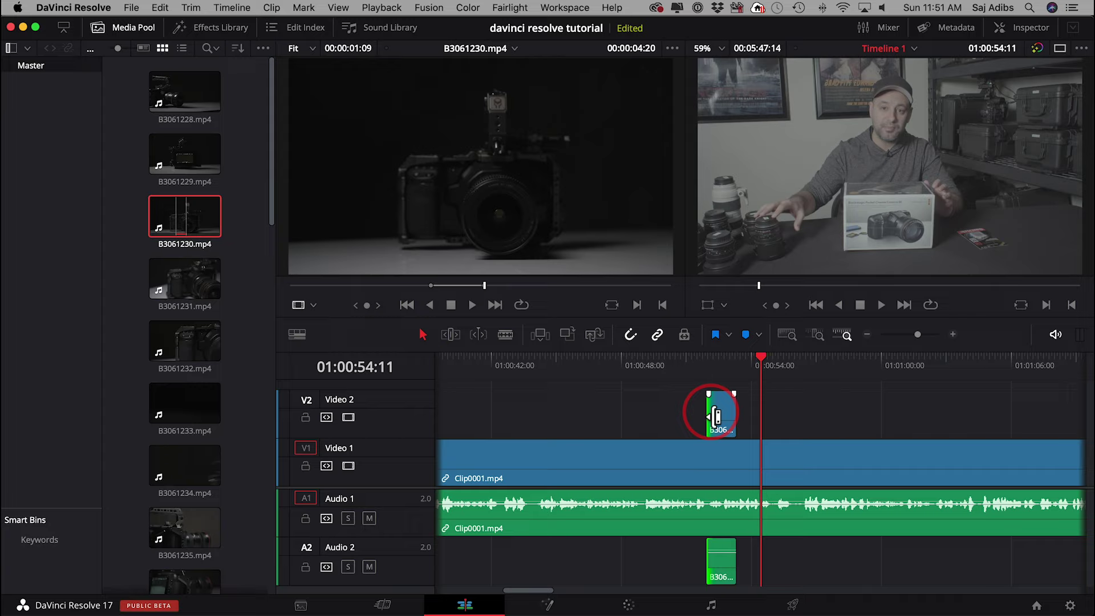
{"action": "left_click_drag", "start_coordinate": [715, 416], "coordinate": [753, 419]}
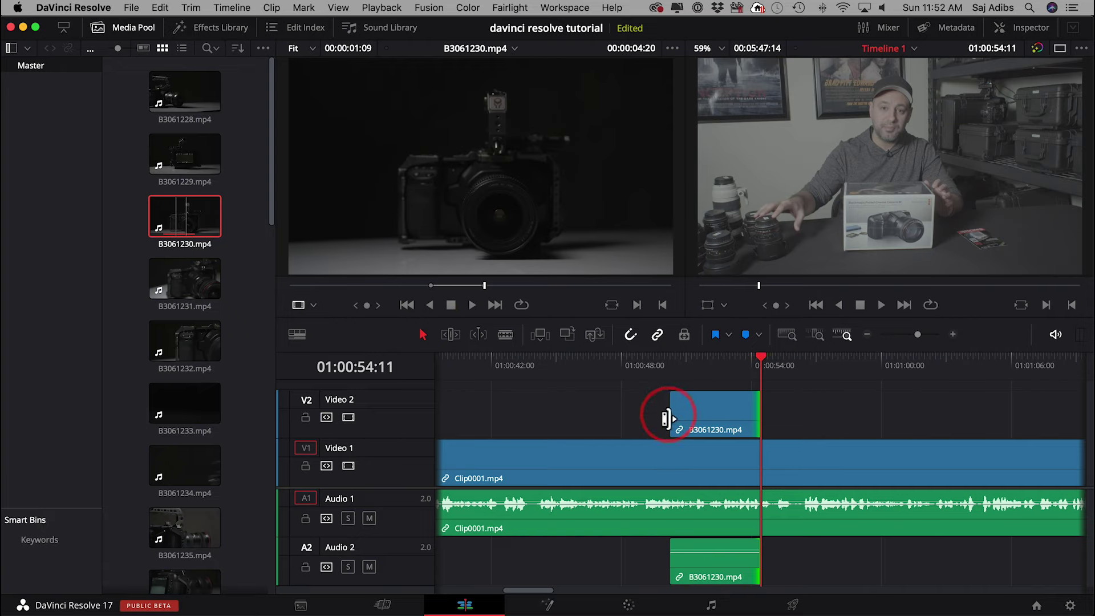
{"action": "mouse_move", "coordinate": [760, 416]}
{"action": "left_mouse_down"}
{"action": "mouse_move", "coordinate": [785, 420]}
{"action": "mouse_move", "coordinate": [716, 418]}
{"action": "mouse_move", "coordinate": [767, 420]}
{"action": "left_mouse_up"}
- Scrub across the lengthened B-roll clip to check how it covers the Video 1 footage
{"action": "left_click_drag", "start_coordinate": [761, 358], "coordinate": [633, 367]}
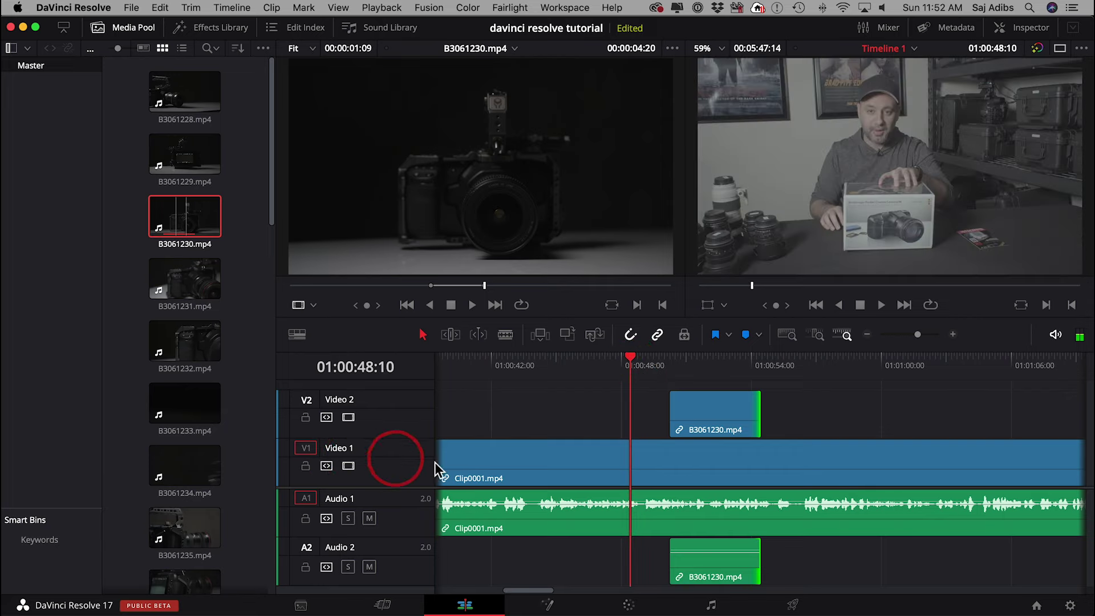
{"action": "left_click_drag", "start_coordinate": [631, 357], "coordinate": [649, 358]}
{"action": "left_click_drag", "start_coordinate": [697, 365], "coordinate": [781, 370]}
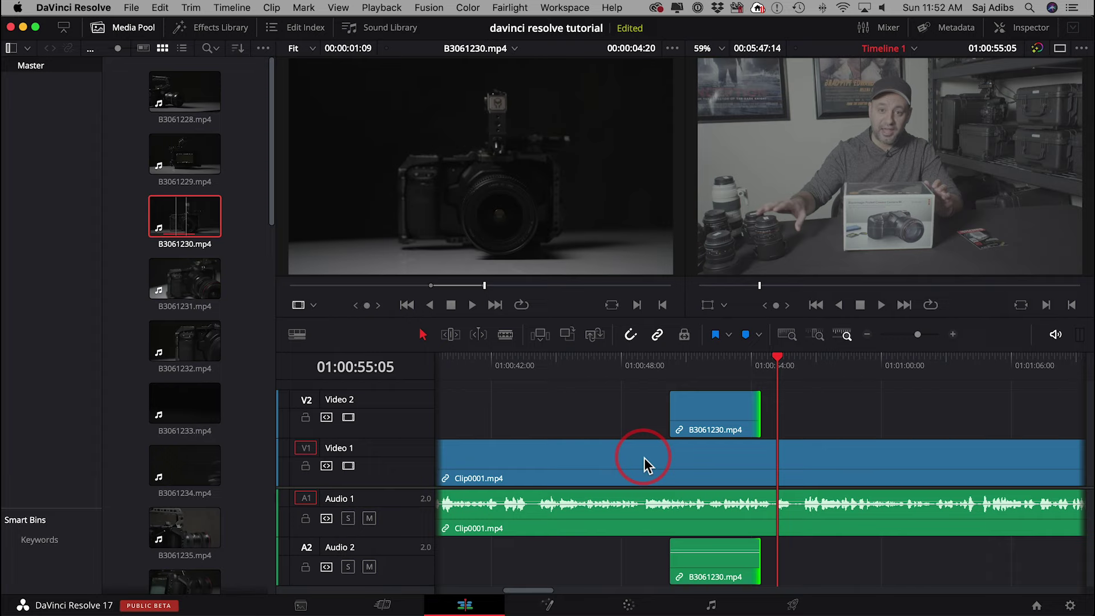
{"action": "left_click", "coordinate": [574, 455]}
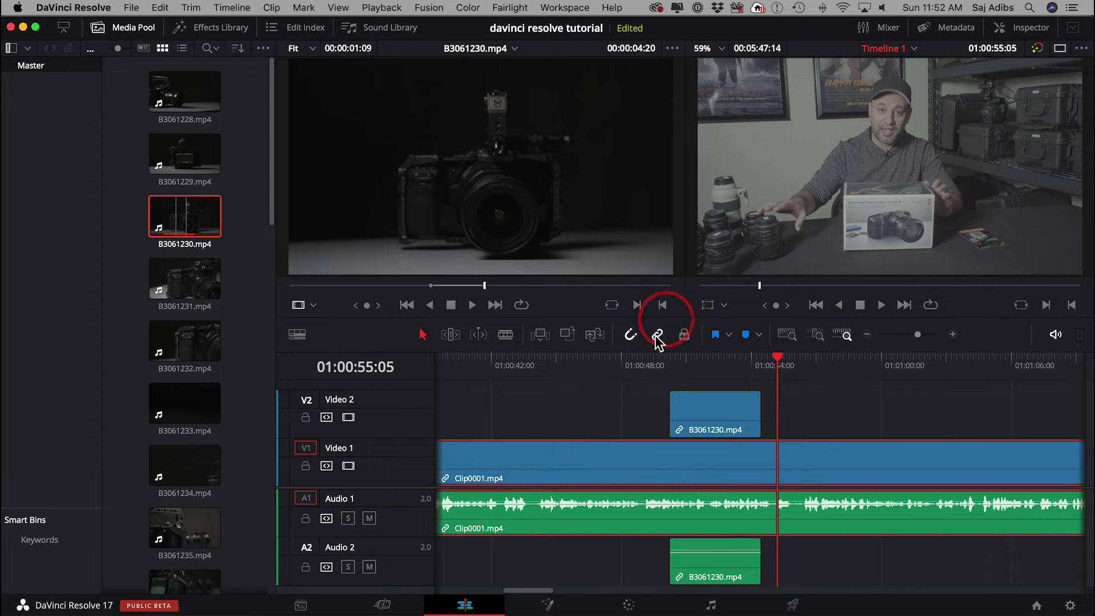
{"action": "left_click", "coordinate": [697, 372]}
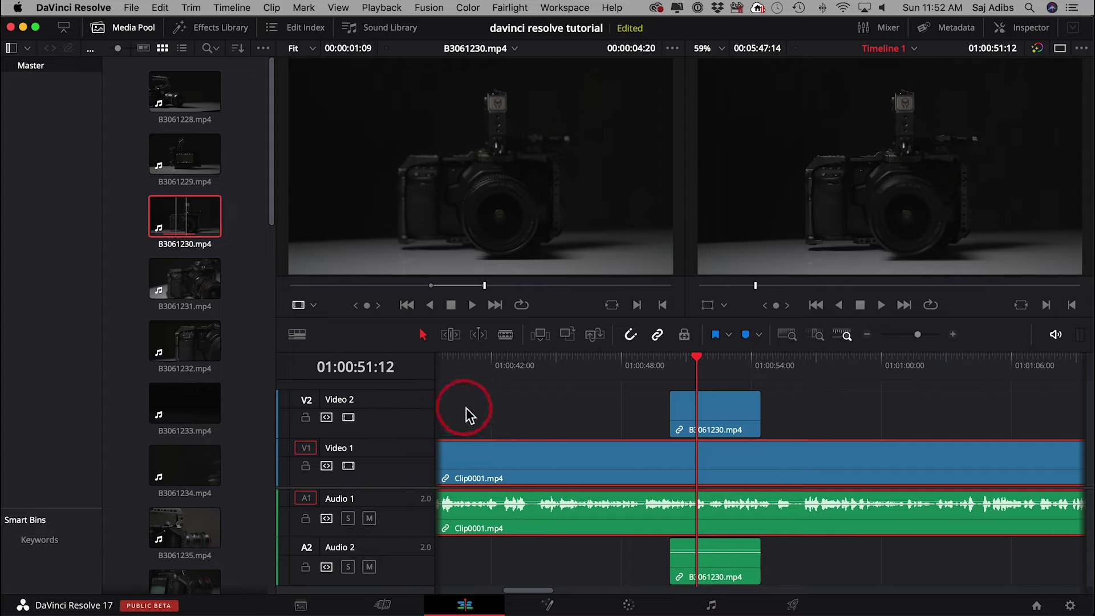
- Add a third video track above Video 2
{"action": "scroll", "coordinate": [735, 384], "scroll_direction": "right", "scroll_amount": 1}
{"action": "scroll", "coordinate": [736, 384], "scroll_direction": "left", "scroll_amount": 5}
{"action": "scroll", "coordinate": [736, 384], "scroll_direction": "right", "scroll_amount": 4}
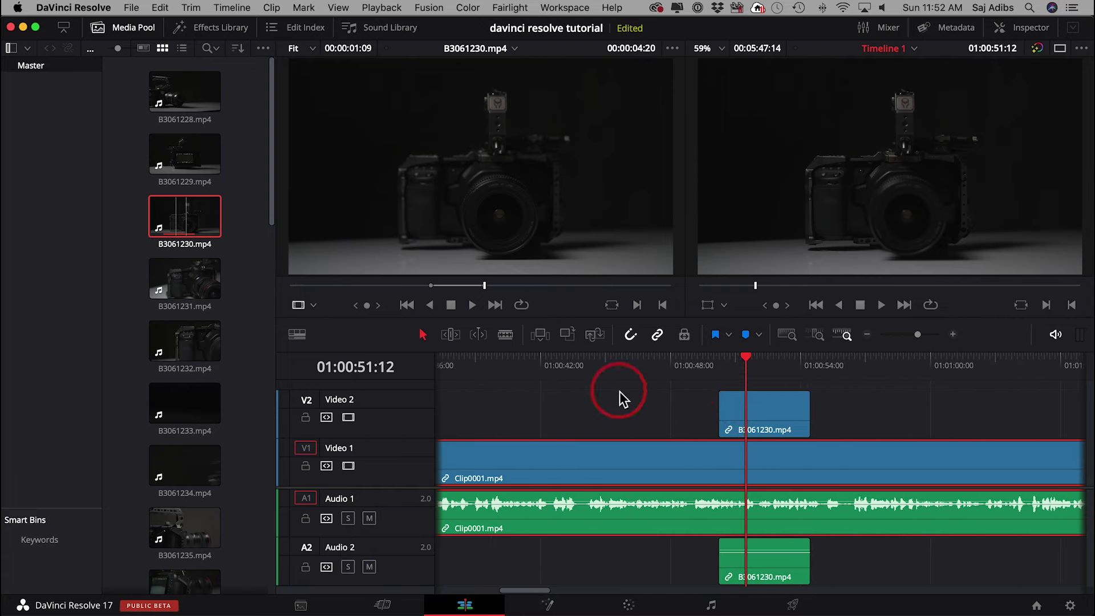
{"action": "right_click", "coordinate": [391, 404]}
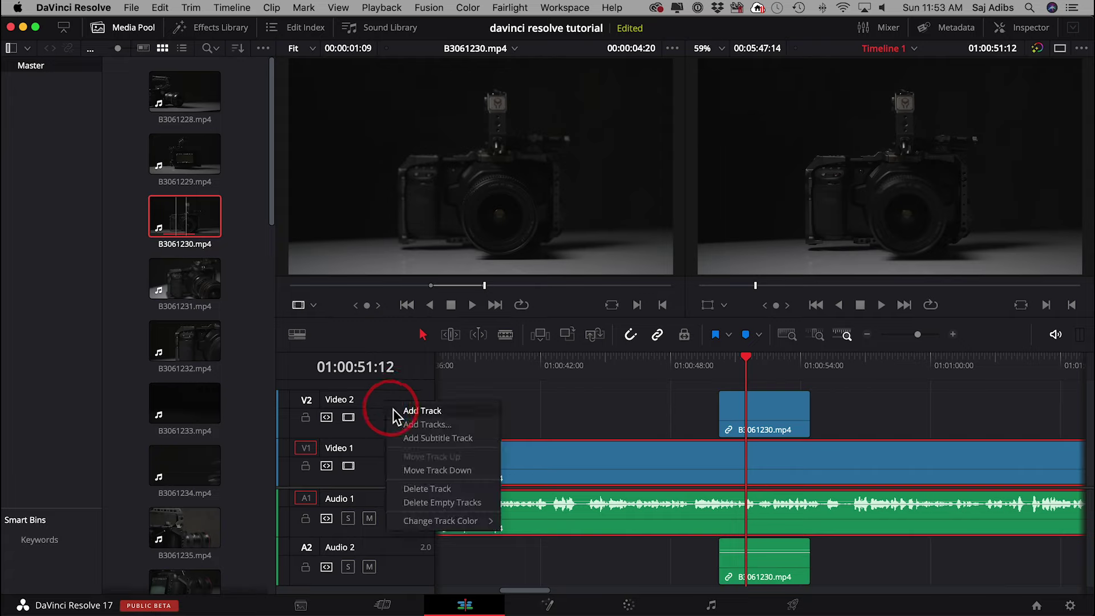
{"action": "left_click", "coordinate": [405, 411]}
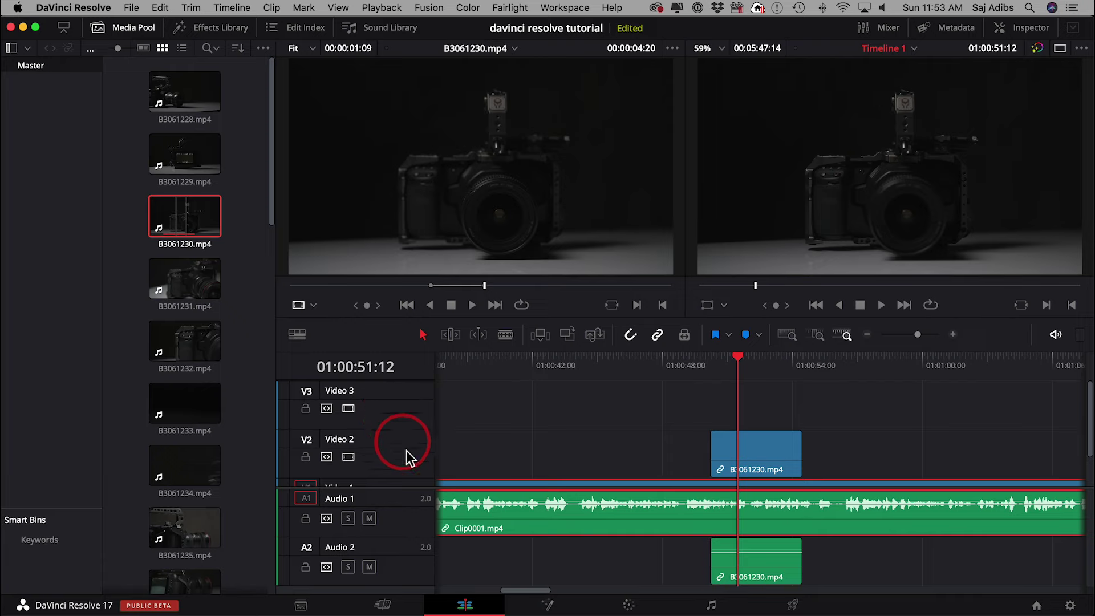
{"action": "mouse_move", "coordinate": [790, 430]}
{"action": "scroll", "coordinate": [788, 419], "scroll_direction": "down", "scroll_amount": 2}
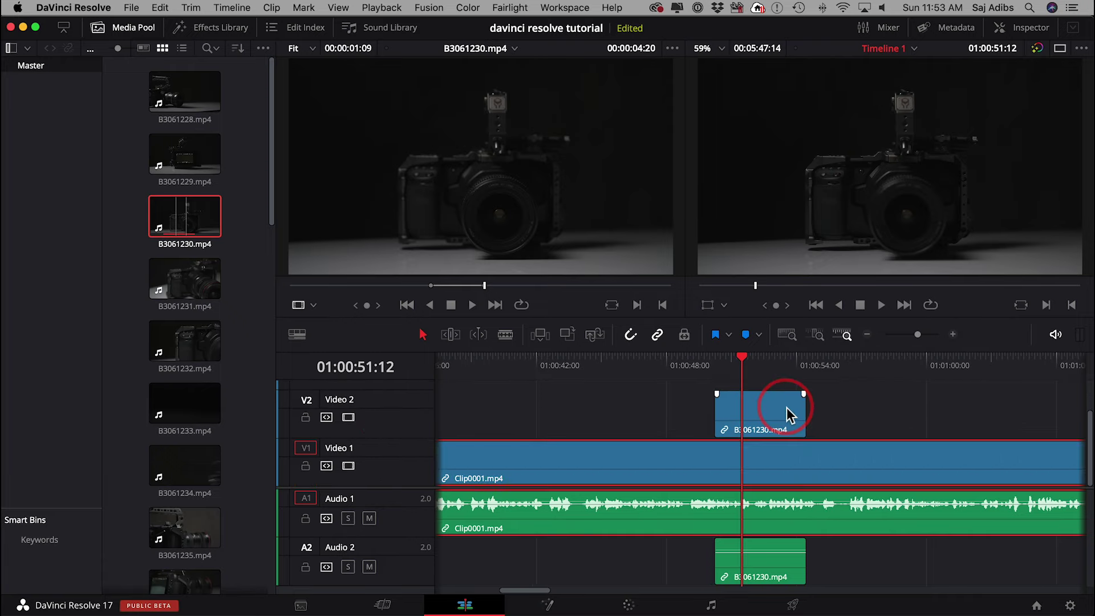
- Review the B-roll clip's position over the main footage by scrubbing from about 01:00:48 to 01:00:53:06
{"action": "scroll", "coordinate": [789, 411], "scroll_direction": "right", "scroll_amount": 2}
{"action": "scroll", "coordinate": [787, 414], "scroll_direction": "right", "scroll_amount": 6}
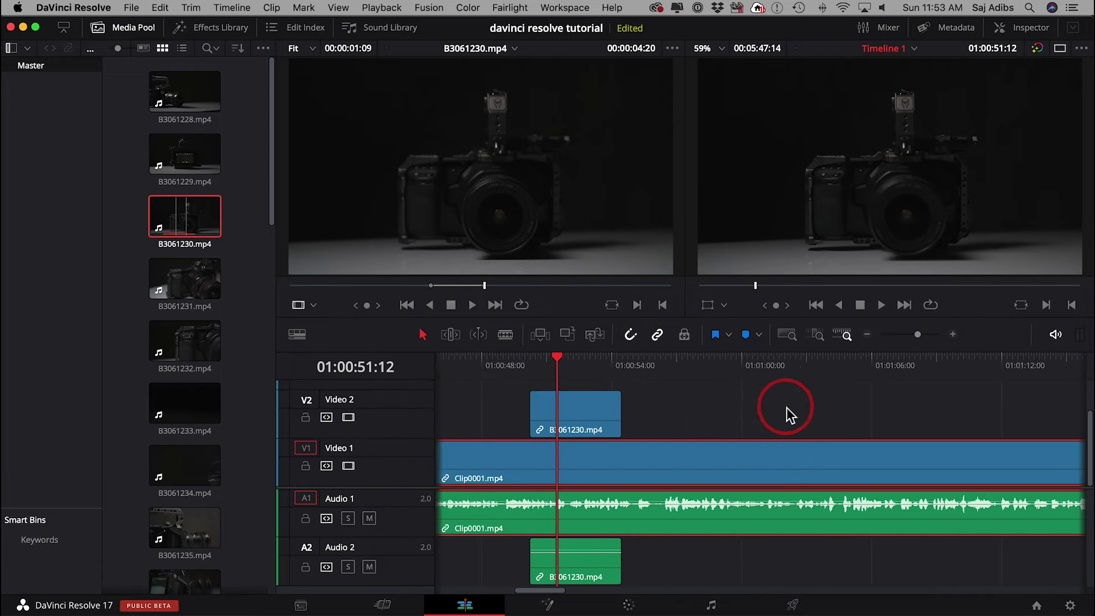
{"action": "left_click_drag", "start_coordinate": [487, 368], "coordinate": [599, 379]}
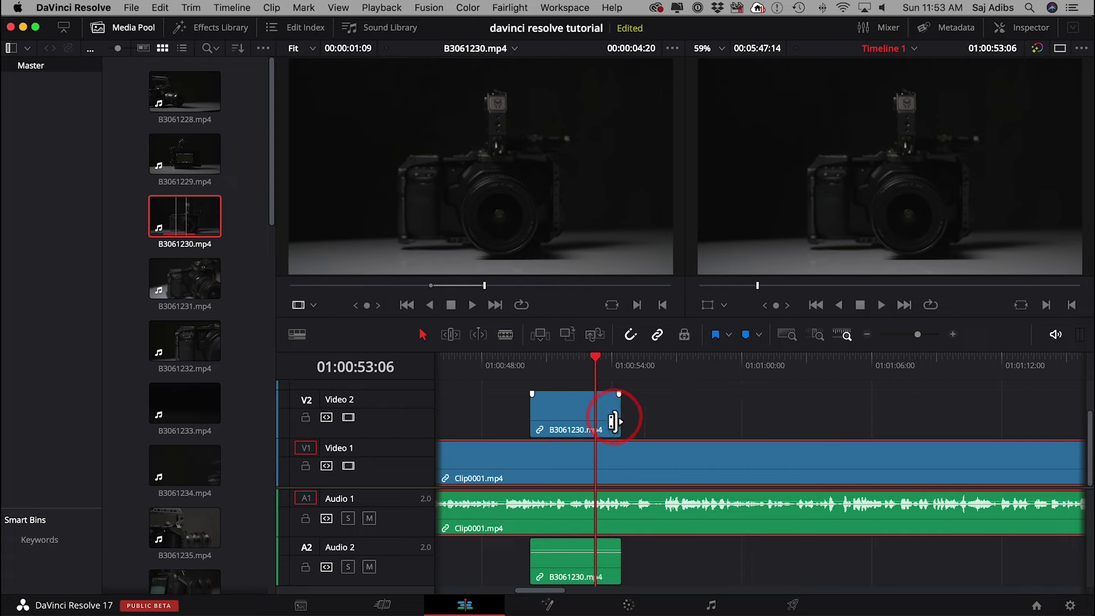
{"action": "scroll", "coordinate": [611, 417], "scroll_direction": "right", "scroll_amount": 2}
{"action": "scroll", "coordinate": [605, 419], "scroll_direction": "left", "scroll_amount": 10}
{"action": "scroll", "coordinate": [605, 420], "scroll_direction": "right", "scroll_amount": 11}
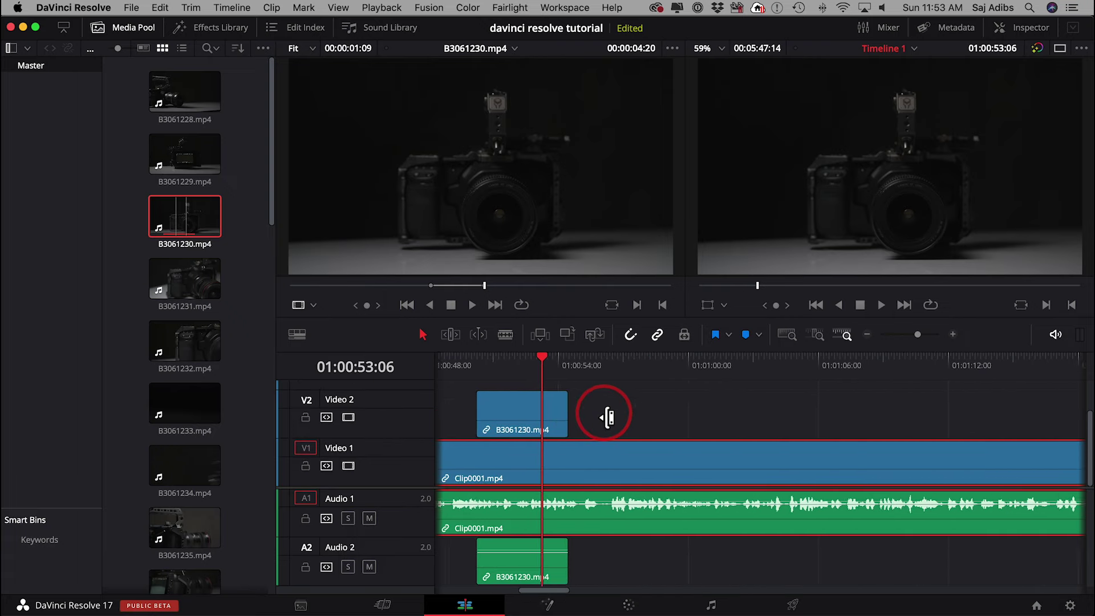
{"action": "scroll", "coordinate": [604, 420], "scroll_direction": "left", "scroll_amount": 7}
{"action": "scroll", "coordinate": [605, 419], "scroll_direction": "right", "scroll_amount": 4}
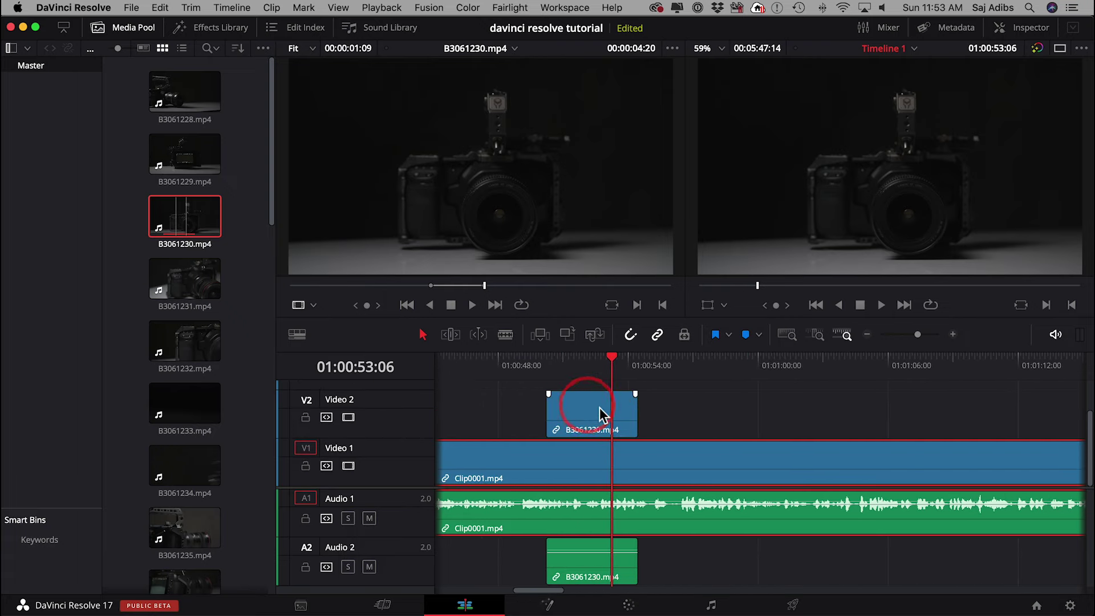
- Delete the B3061230.mp4 clip together with its linked audio from Video 2 and Audio 2
{"action": "left_click", "coordinate": [599, 416]}
{"action": "left_click_drag", "start_coordinate": [611, 371], "coordinate": [593, 368]}
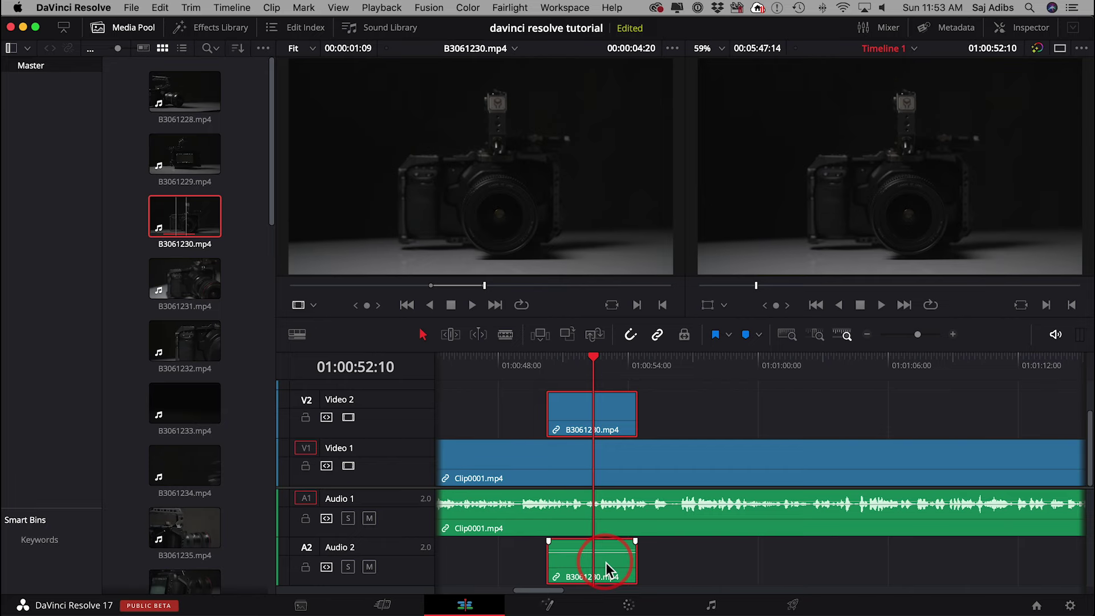
{"action": "key", "text": "BackSpace"}
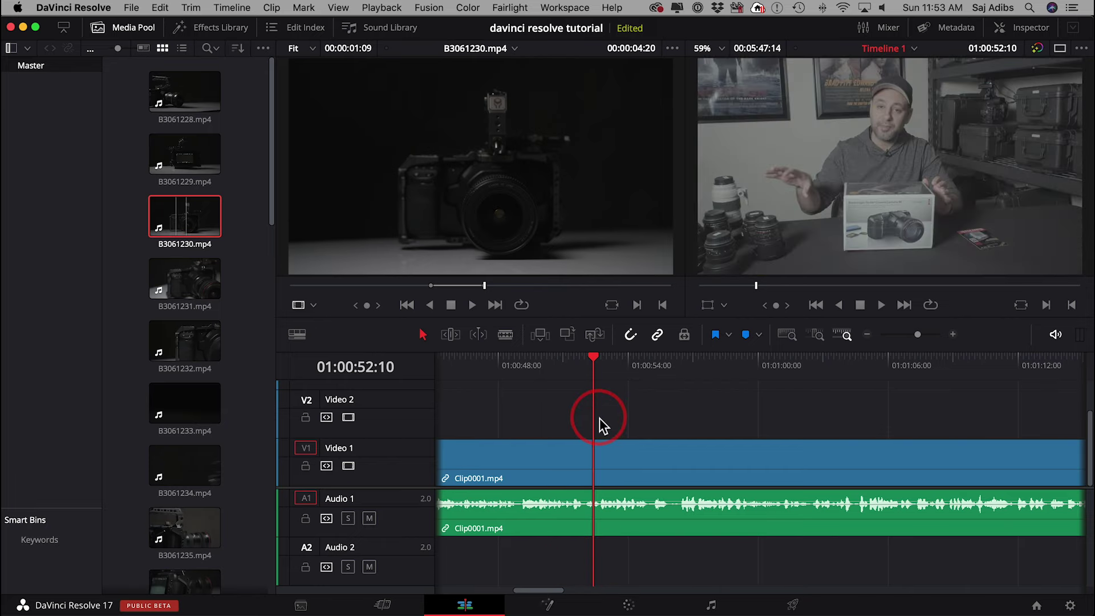
{"action": "scroll", "coordinate": [606, 426], "scroll_direction": "right", "scroll_amount": 2}
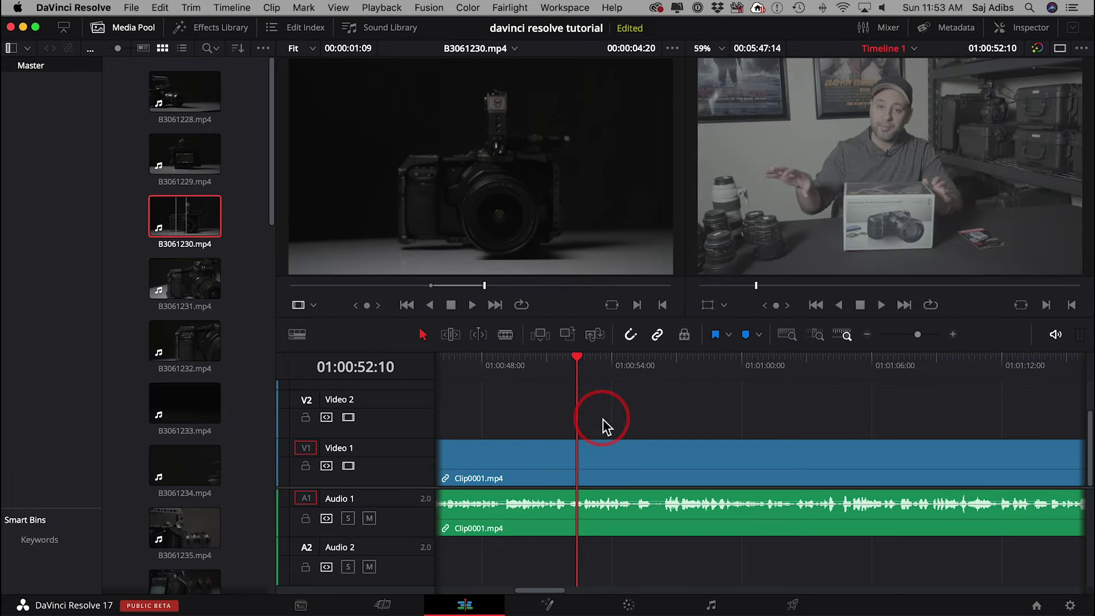
- Undo the deletion of the B3061230.mp4 clip and its linked audio
{"action": "key", "text": "super+z"}
{"action": "scroll", "coordinate": [582, 427], "scroll_direction": "right", "scroll_amount": 2}
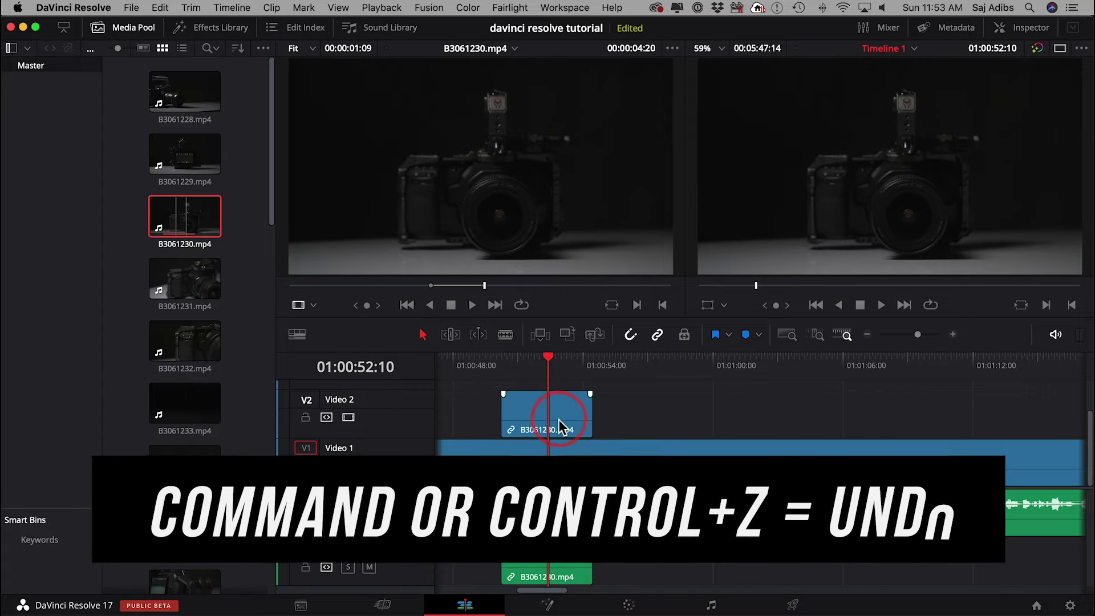
{"action": "scroll", "coordinate": [559, 427], "scroll_direction": "left", "scroll_amount": 3}
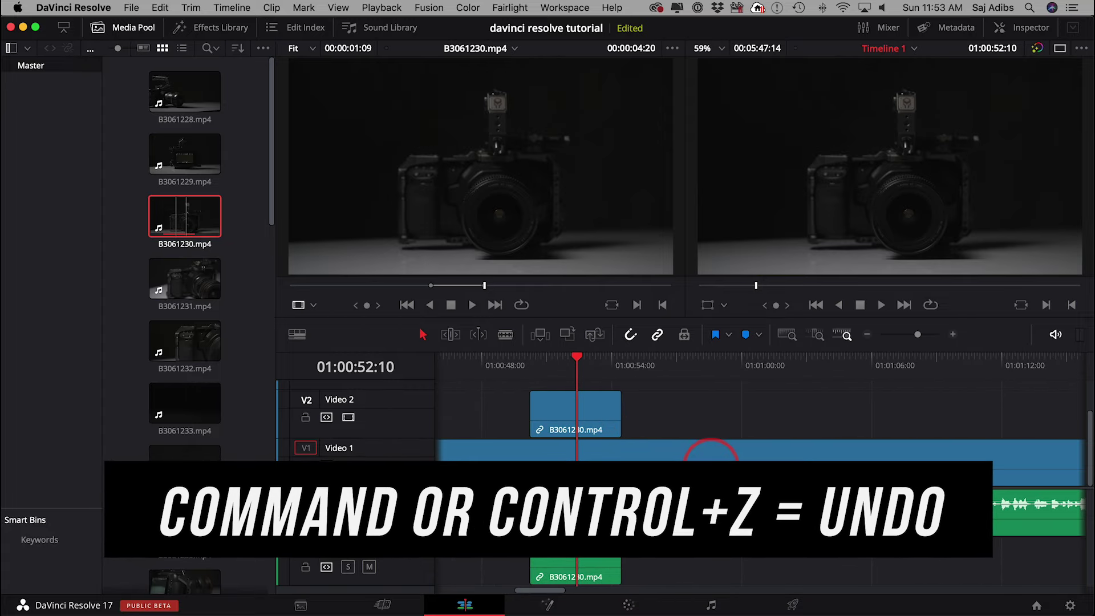
{"action": "left_click", "coordinate": [161, 8]}
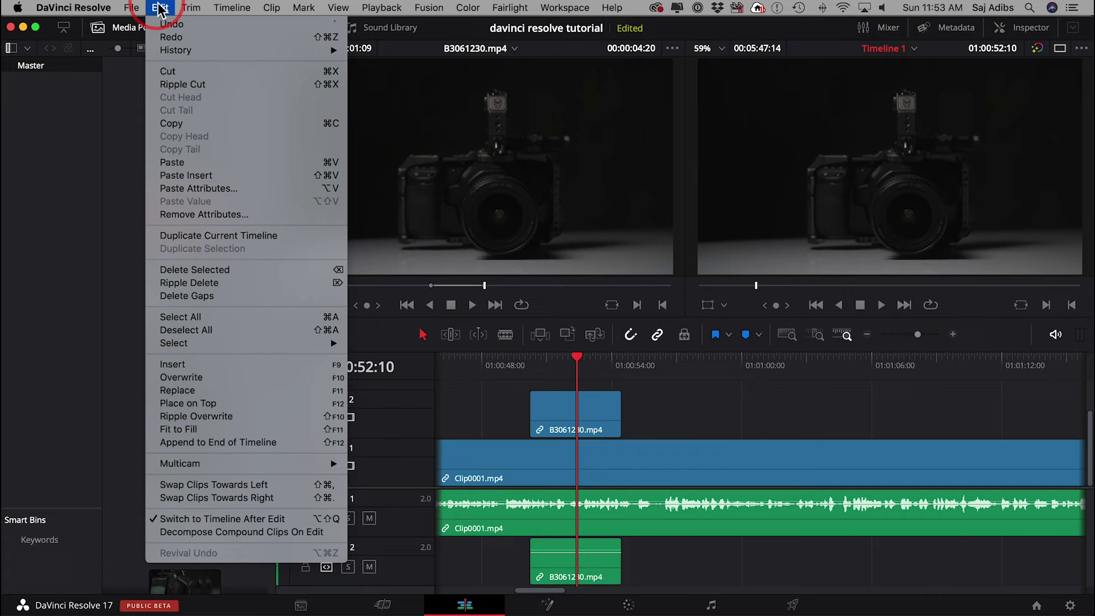
{"action": "left_click", "coordinate": [178, 37]}
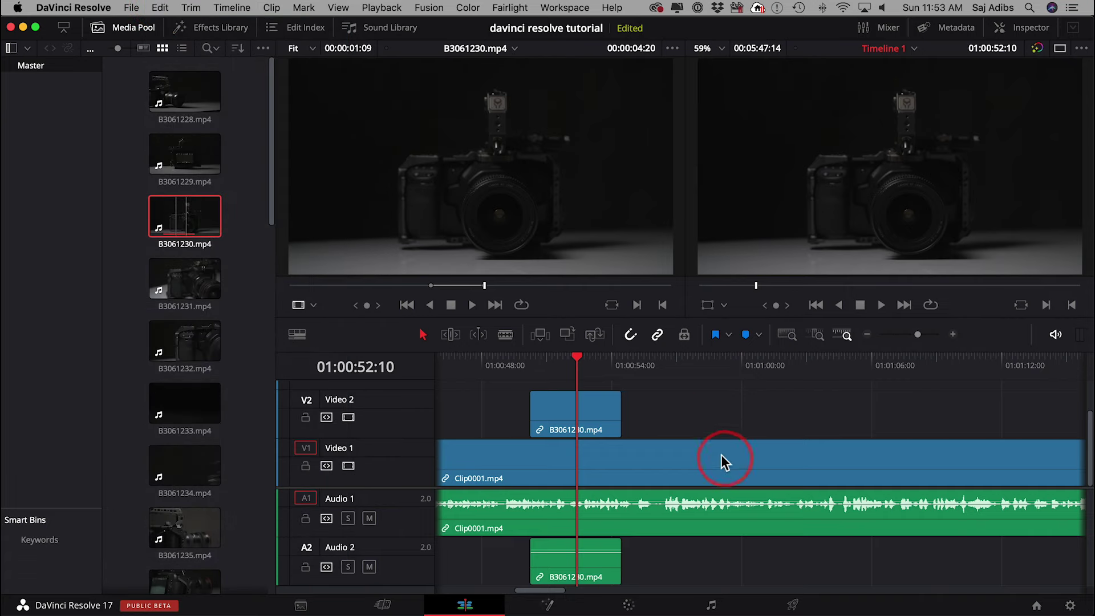
- Unlink the B3061230.mp4 video on Video 2 from its audio and delete the audio part from Audio 2
{"action": "left_click", "coordinate": [586, 406]}
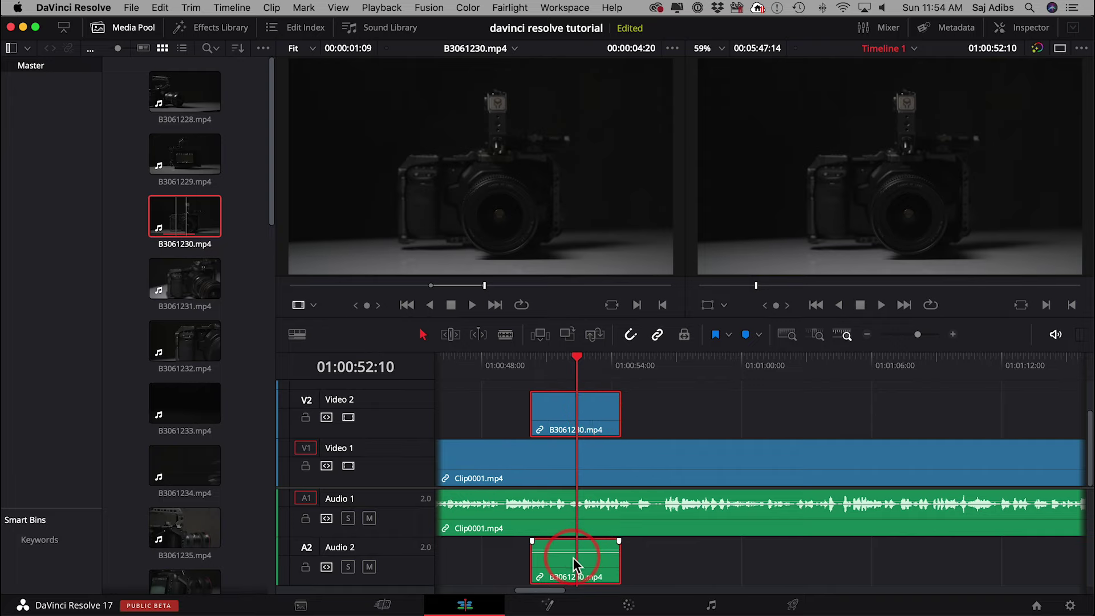
{"action": "right_click", "coordinate": [598, 415]}
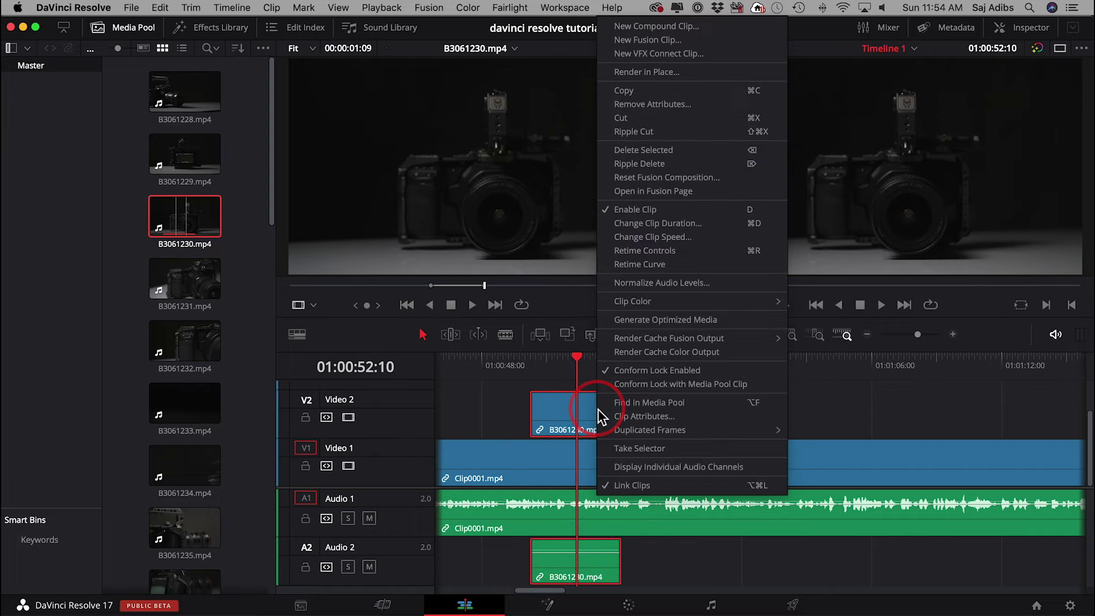
{"action": "left_click", "coordinate": [648, 486]}
{"action": "left_click", "coordinate": [657, 567]}
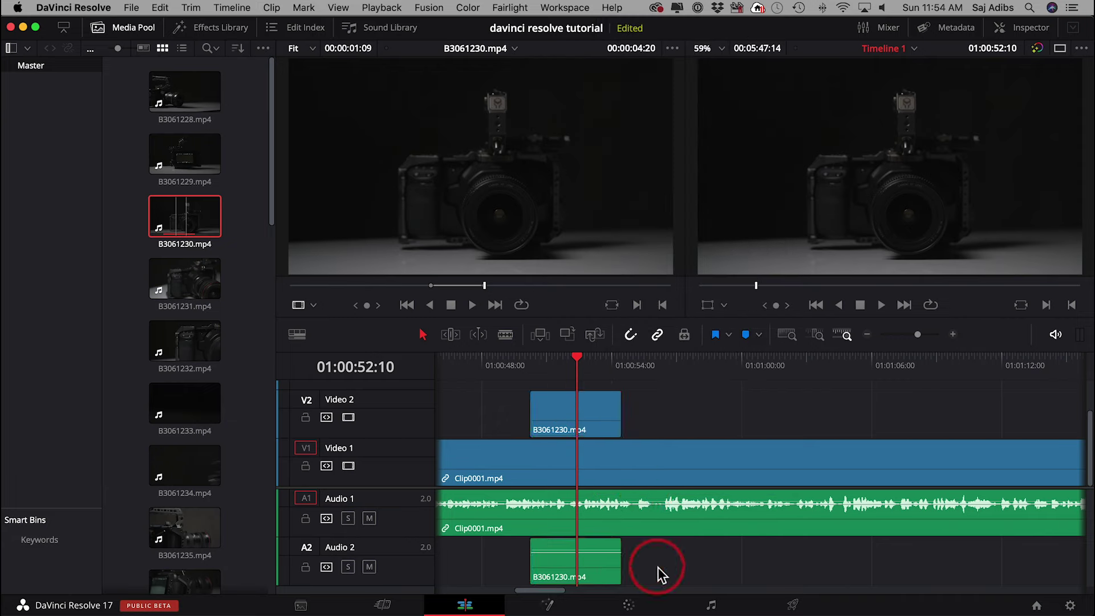
{"action": "left_click", "coordinate": [601, 566]}
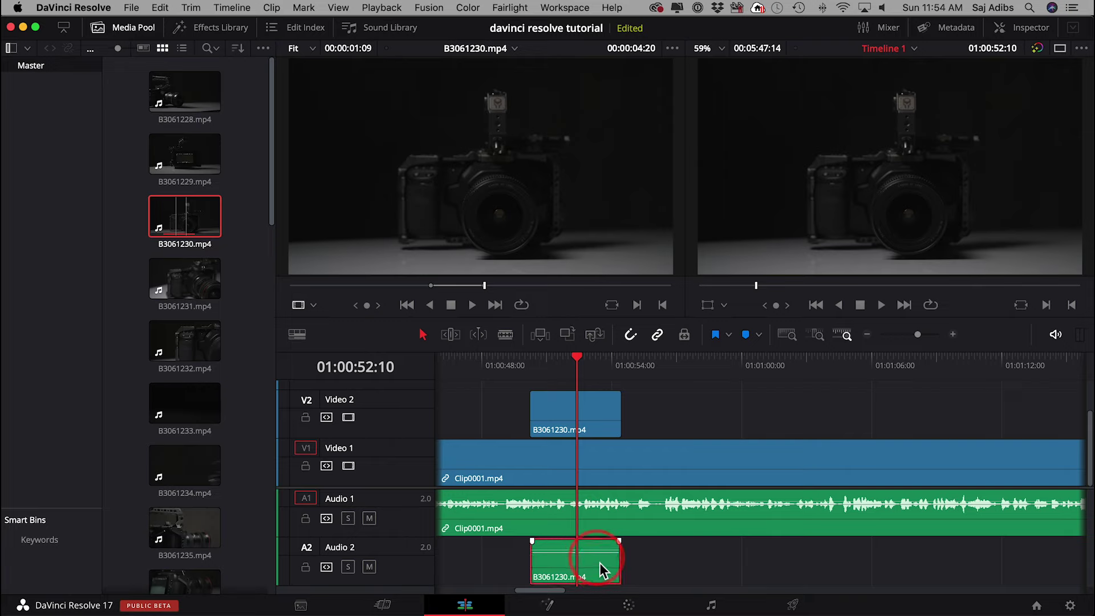
{"action": "key", "text": "Delete"}
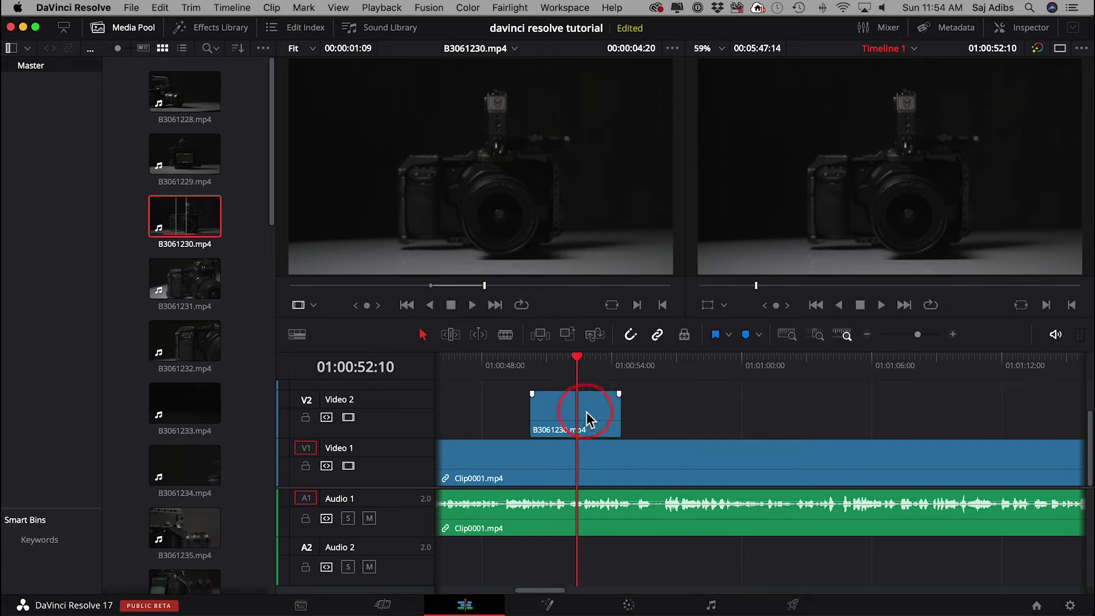
{"action": "right_click", "coordinate": [588, 421]}
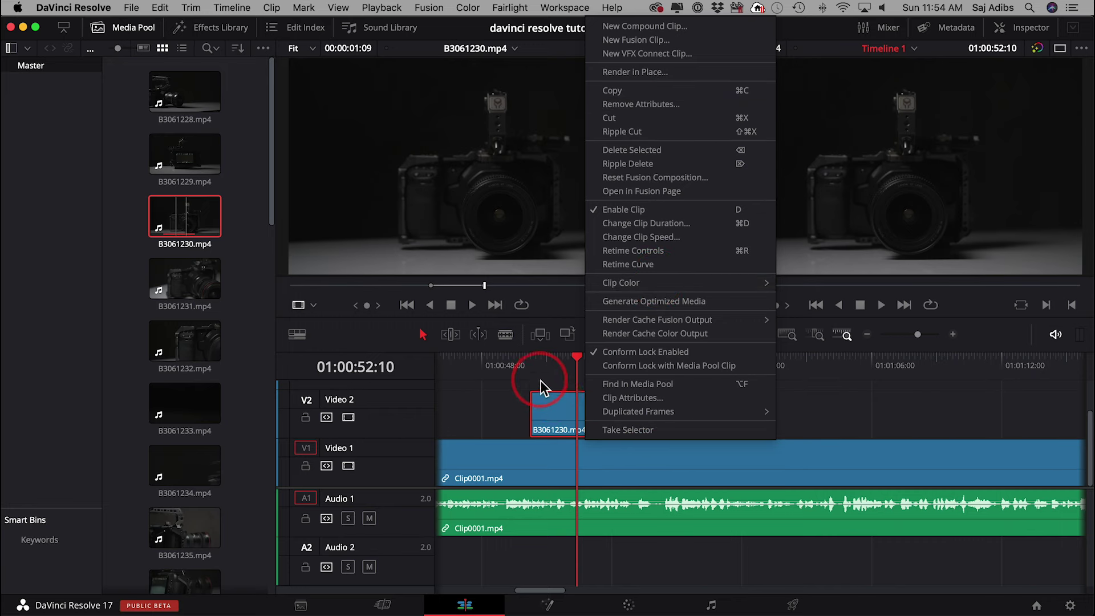
{"action": "left_click", "coordinate": [584, 418]}
{"action": "left_click", "coordinate": [581, 360]}
{"action": "left_click", "coordinate": [659, 409]}
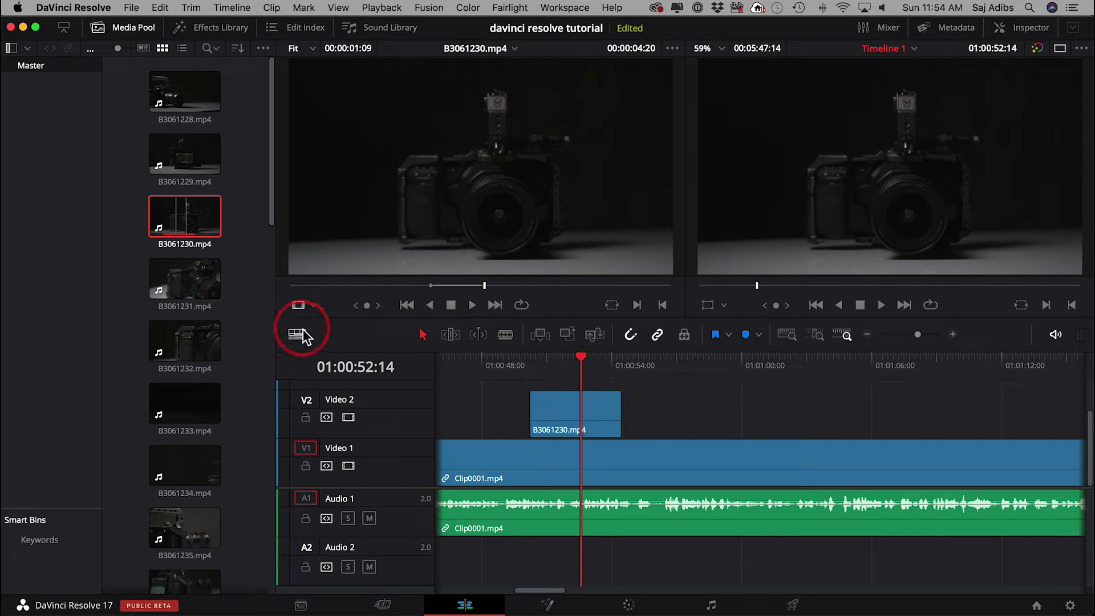
- Load B3061231.mp4 in the source viewer and mark a range about 00:00:02:20 long, ending at 00:00:36:13
{"action": "left_click", "coordinate": [191, 293]}
{"action": "left_click", "coordinate": [501, 289]}
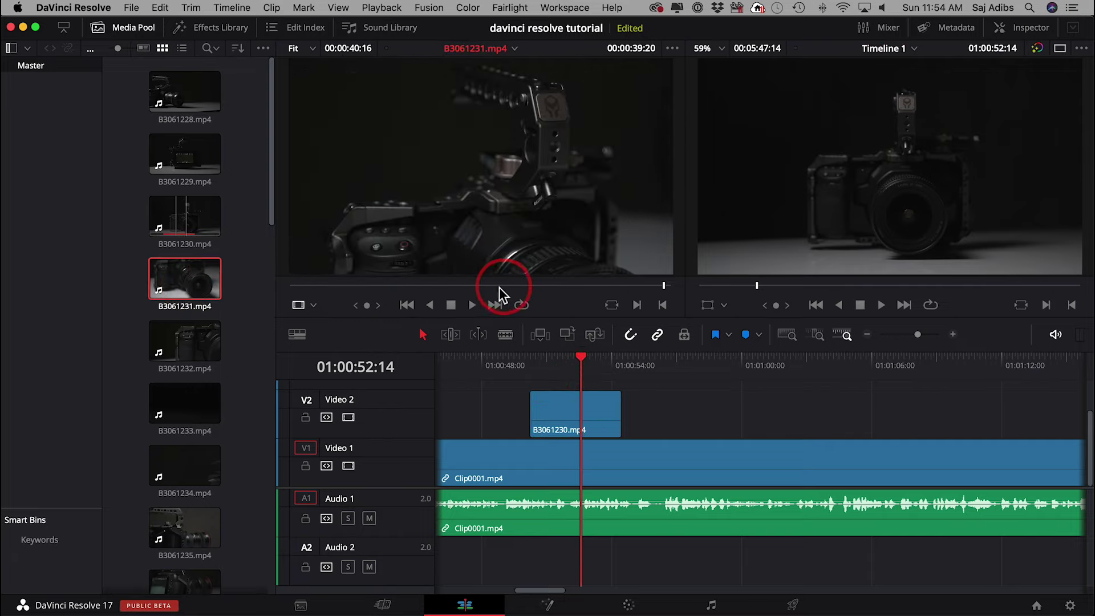
{"action": "left_click_drag", "start_coordinate": [482, 286], "coordinate": [614, 289]}
{"action": "key", "text": "i"}
{"action": "left_click_drag", "start_coordinate": [621, 286], "coordinate": [636, 288]}
{"action": "key", "text": "o"}
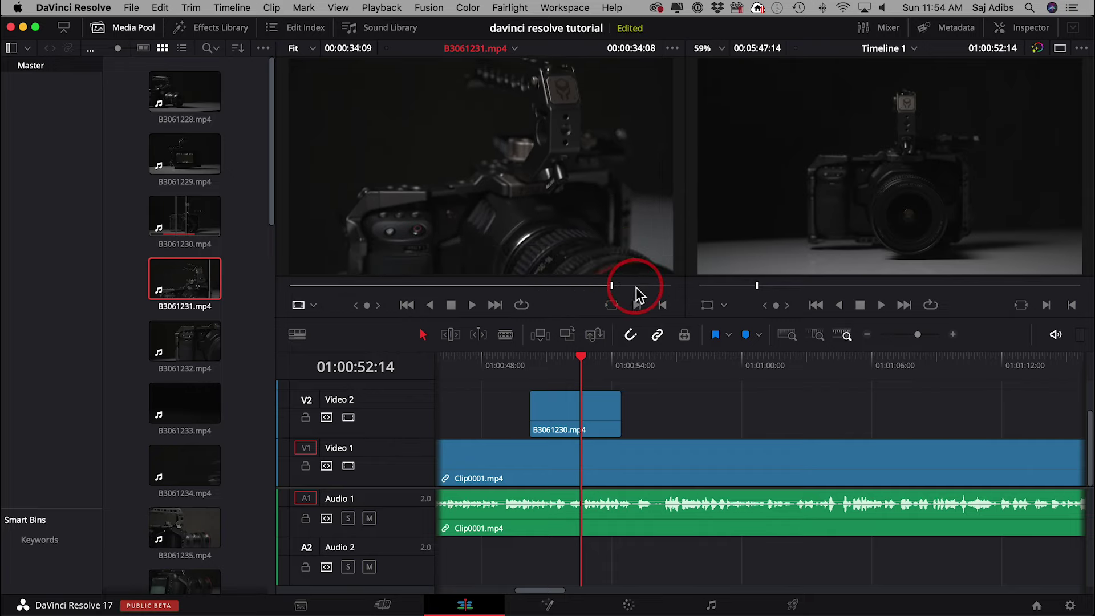
{"action": "left_click", "coordinate": [634, 287]}
{"action": "key", "text": "o"}
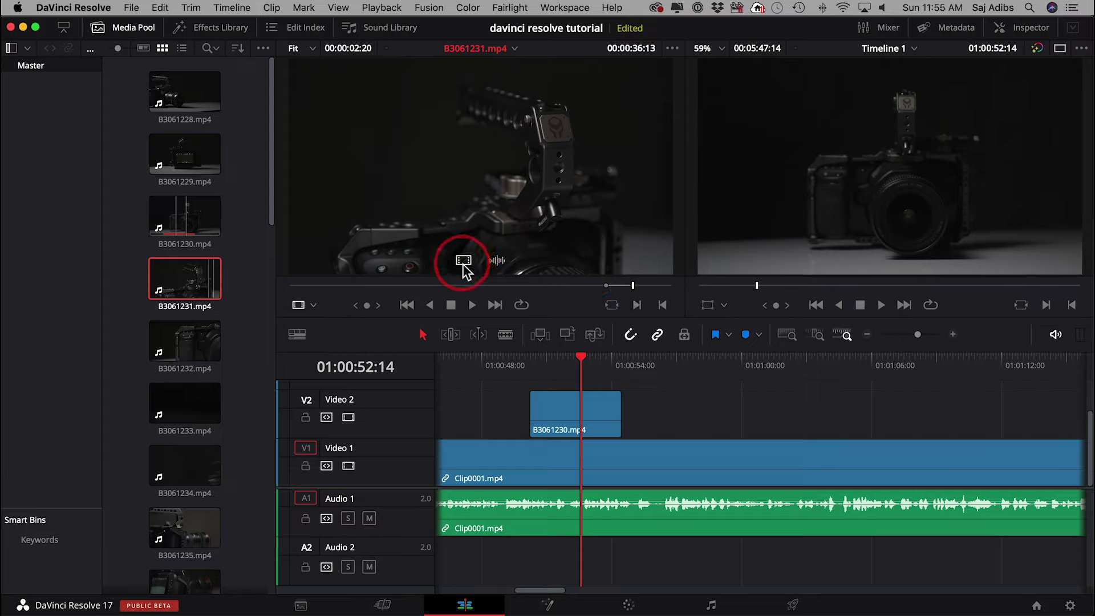
- Place only the video of the marked B3061231.mp4 range on Video 2 directly after B3061230.mp4, and scrub across both clips
{"action": "left_click_drag", "start_coordinate": [463, 263], "coordinate": [628, 428]}
{"action": "left_click", "coordinate": [594, 358]}
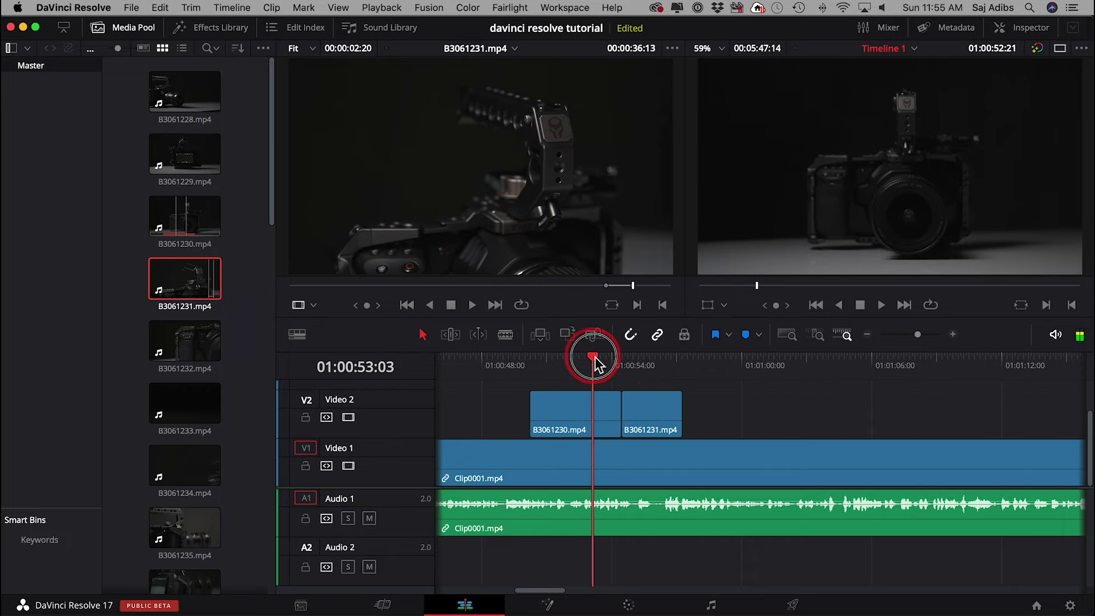
{"action": "left_click_drag", "start_coordinate": [594, 359], "coordinate": [649, 363]}
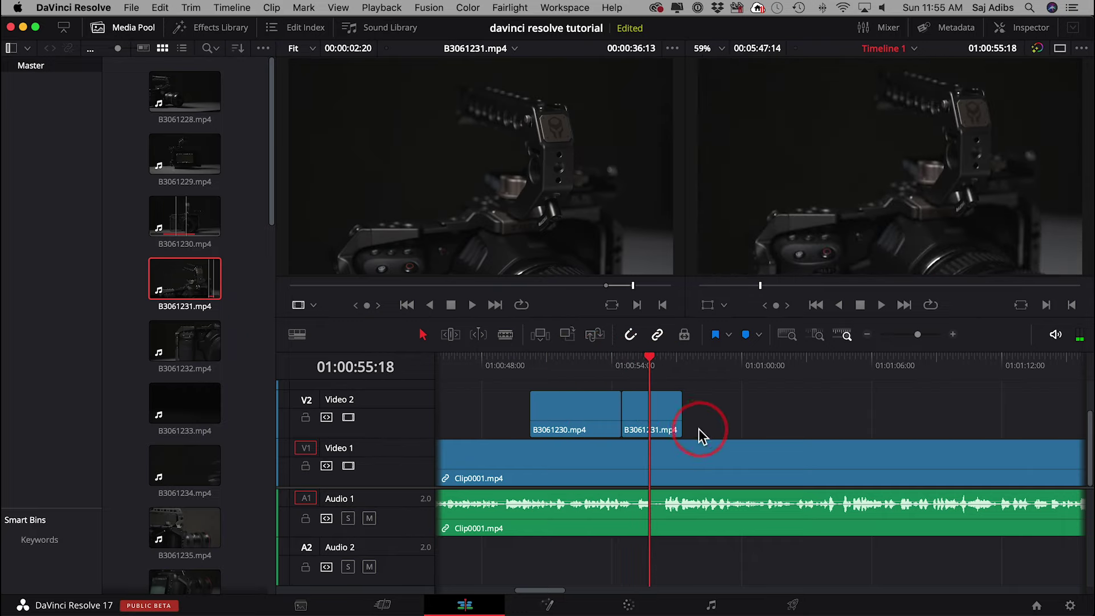
- Review the whole timeline by scrubbing through it, and return the playhead to 01:00:00:00
{"action": "left_click_drag", "start_coordinate": [683, 412], "coordinate": [499, 432]}
{"action": "left_click_drag", "start_coordinate": [502, 393], "coordinate": [636, 457]}
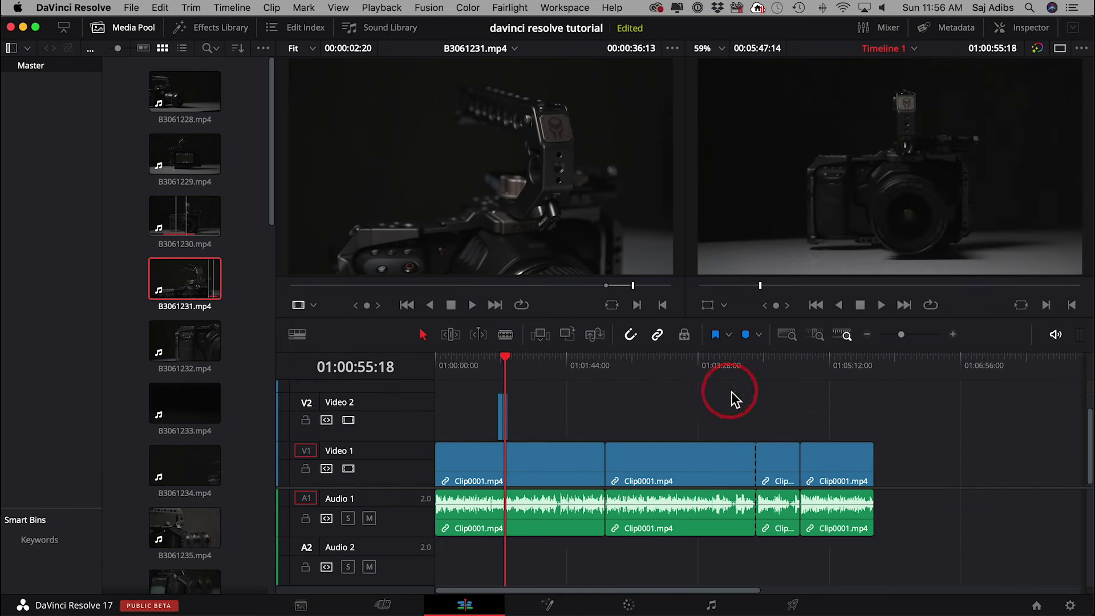
{"action": "left_click_drag", "start_coordinate": [506, 360], "coordinate": [665, 377]}
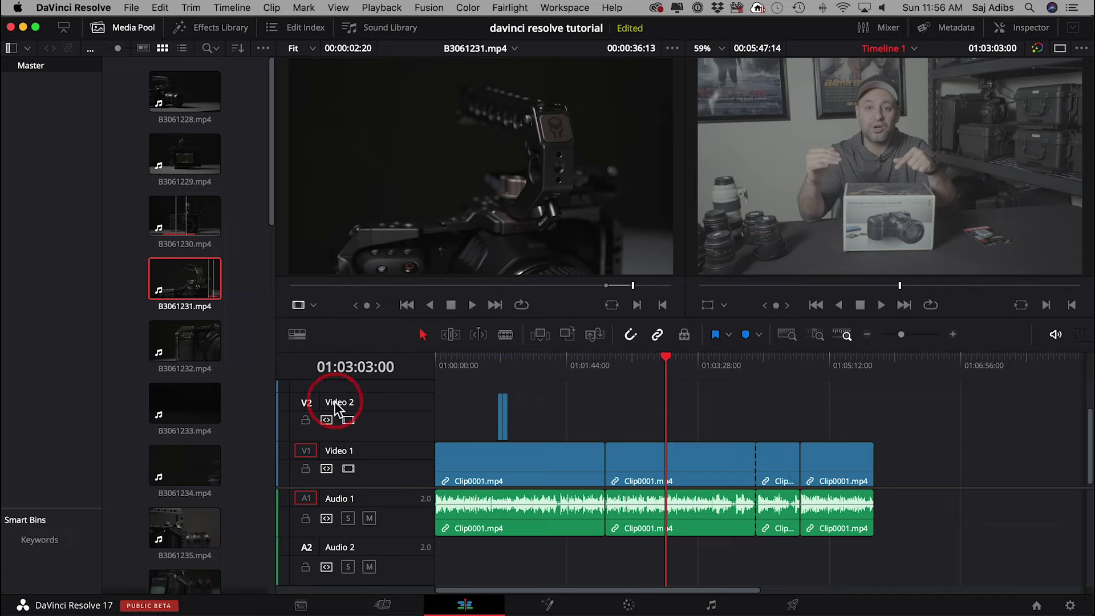
{"action": "left_click_drag", "start_coordinate": [494, 374], "coordinate": [569, 378]}
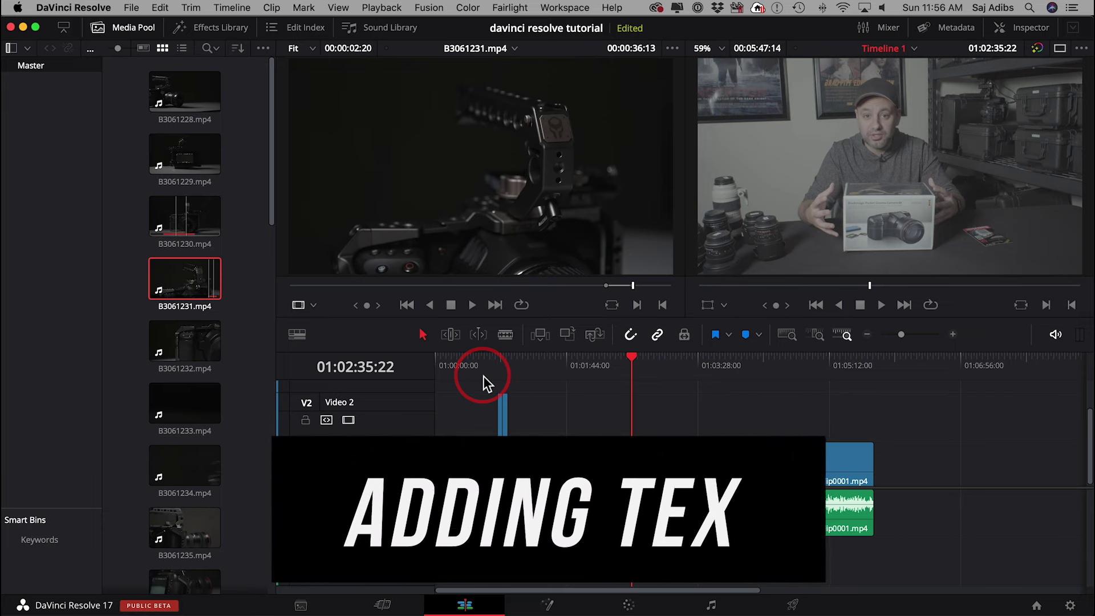
{"action": "left_click_drag", "start_coordinate": [484, 375], "coordinate": [403, 384]}
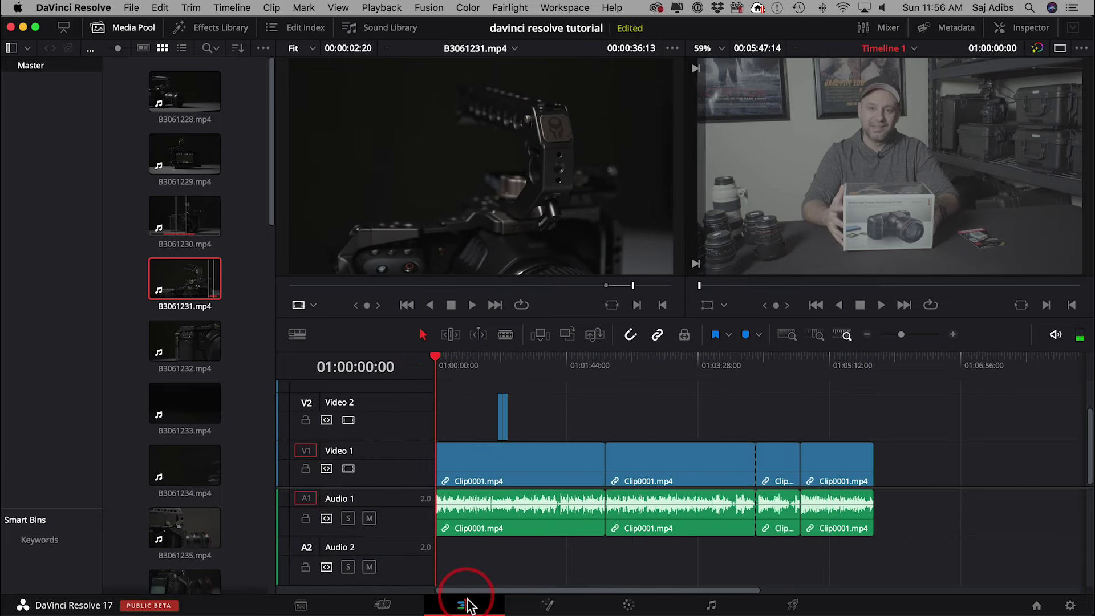
{"action": "left_click", "coordinate": [571, 608]}
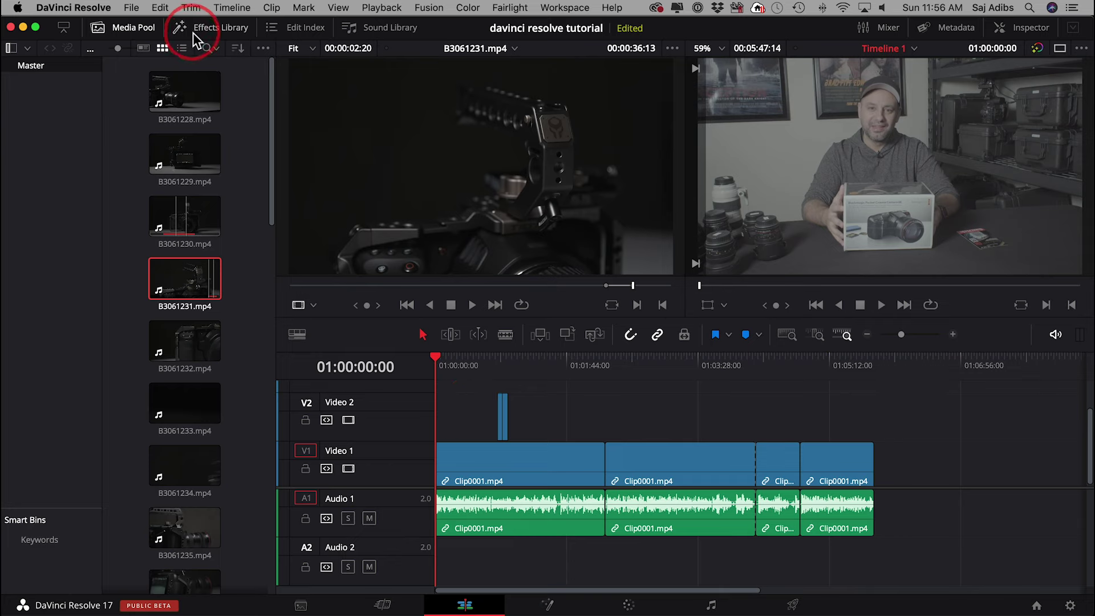
- Show the titles in the Effects Library and place a Left Lower Third title at the start of Video 3
{"action": "left_click", "coordinate": [218, 30]}
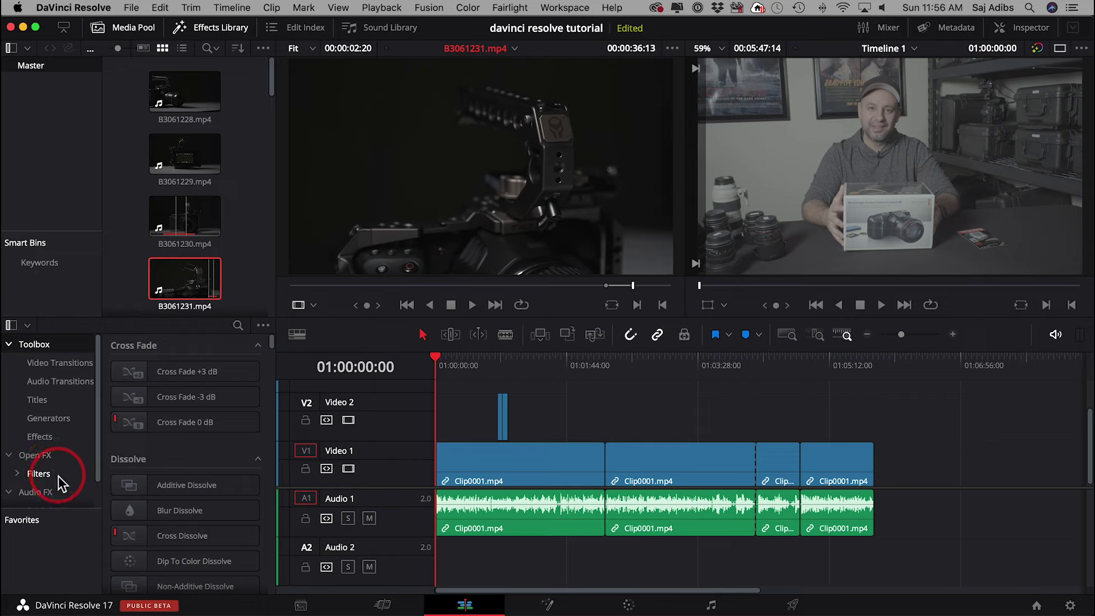
{"action": "left_click", "coordinate": [37, 404]}
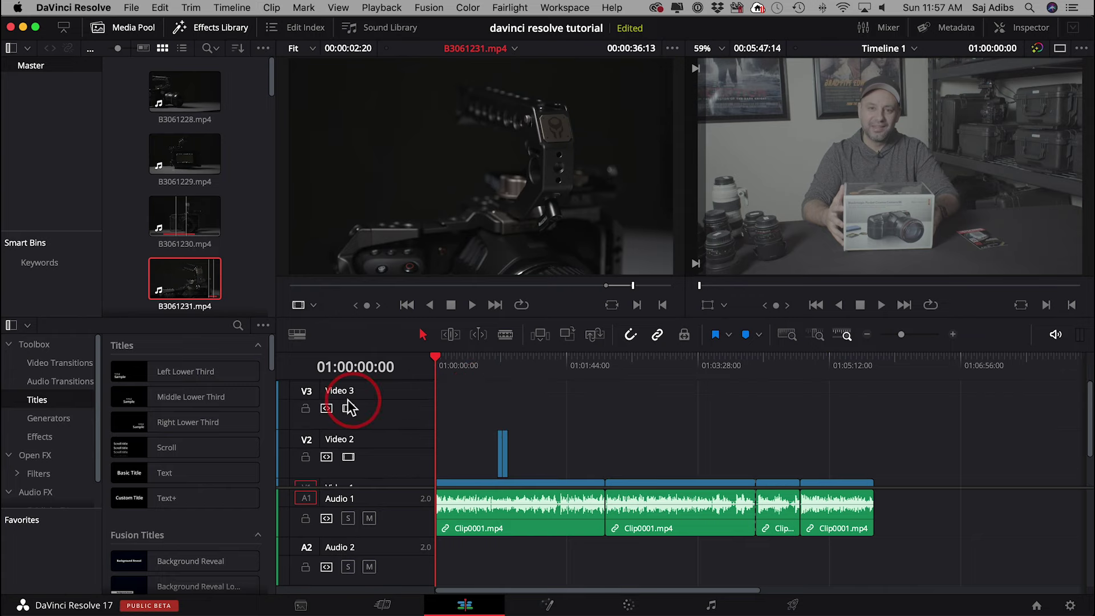
{"action": "right_click", "coordinate": [380, 401]}
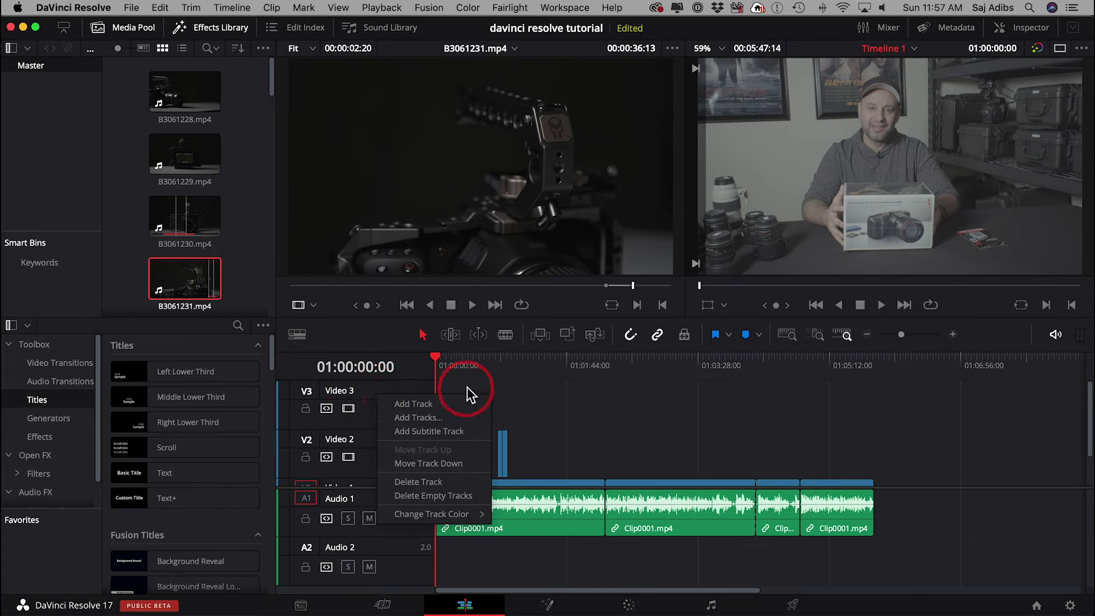
{"action": "left_click", "coordinate": [440, 396]}
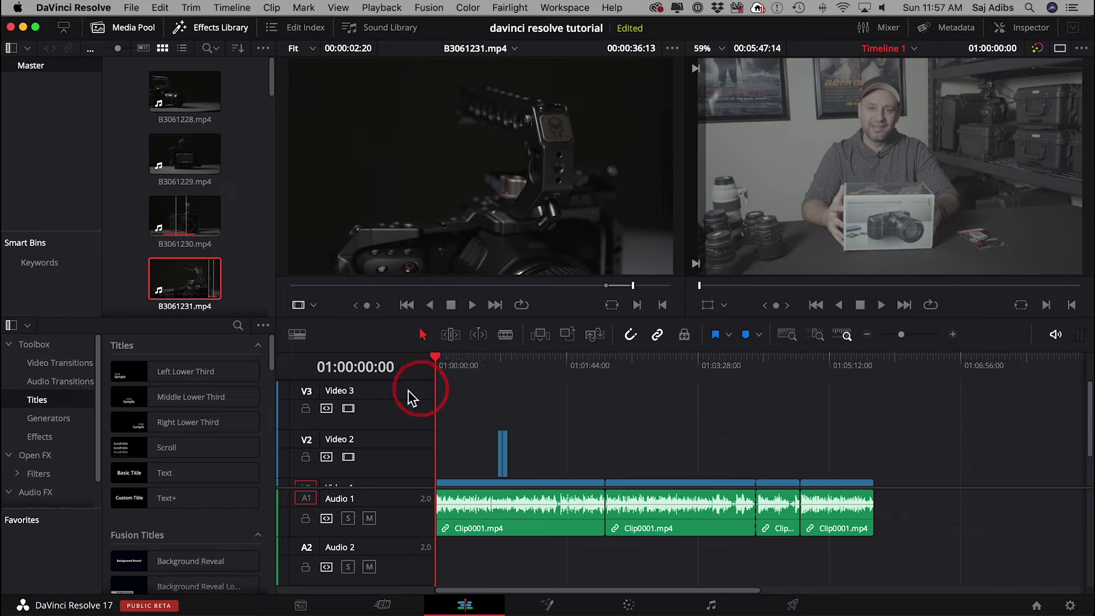
{"action": "left_click", "coordinate": [127, 378]}
{"action": "left_click_drag", "start_coordinate": [126, 378], "coordinate": [447, 408]}
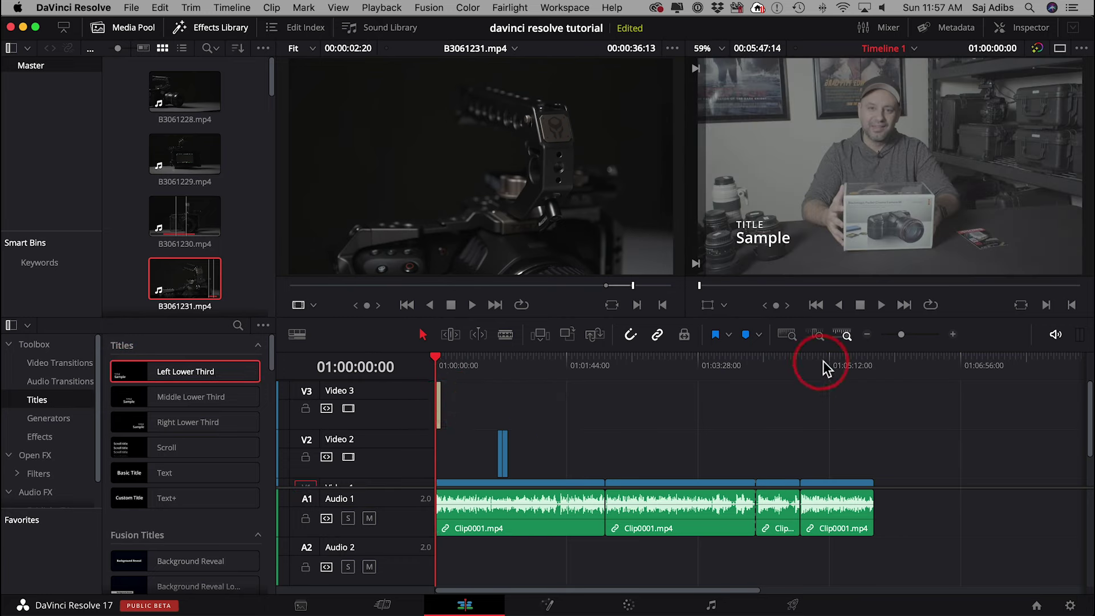
- Scrub through the Left Lower Third title to check how it appears over the footage, stopping at 01:00:01:15
{"action": "left_click_drag", "start_coordinate": [903, 334], "coordinate": [917, 336]}
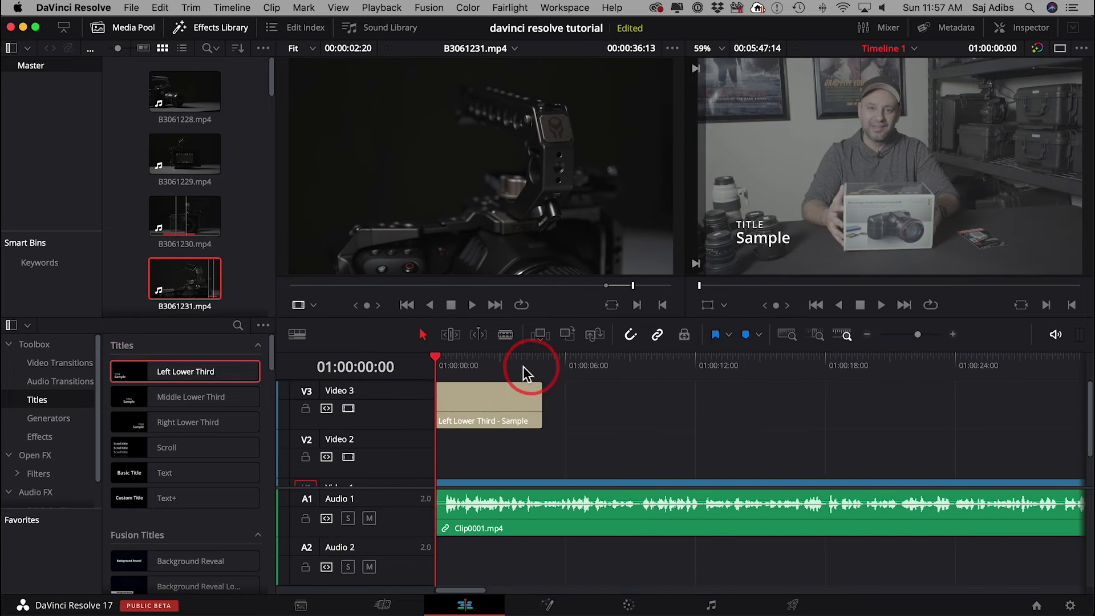
{"action": "left_click_drag", "start_coordinate": [479, 369], "coordinate": [528, 371]}
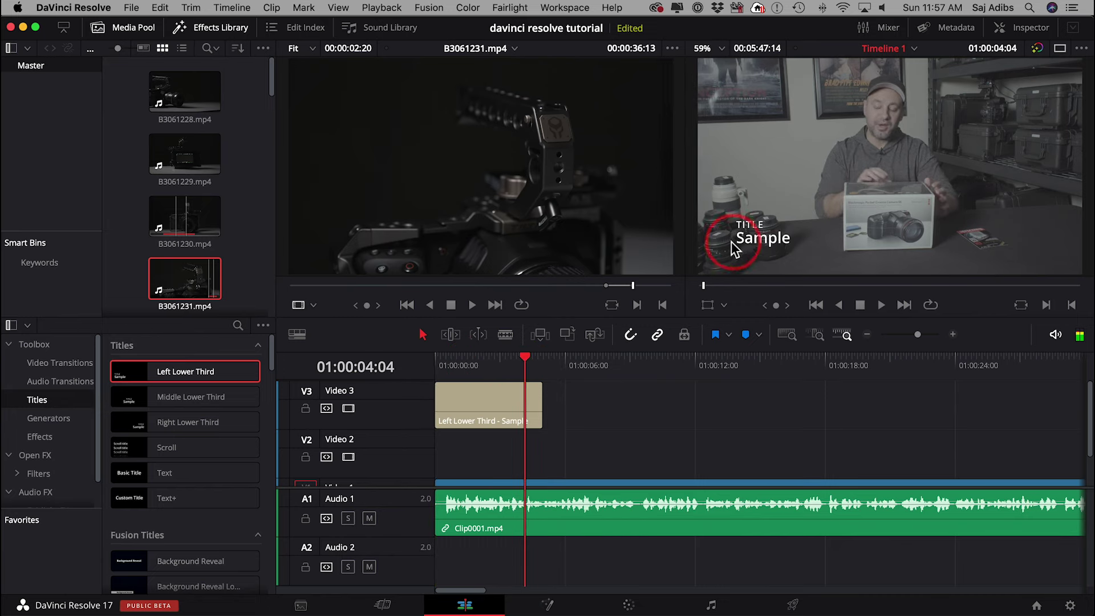
{"action": "left_click_drag", "start_coordinate": [487, 376], "coordinate": [472, 411]}
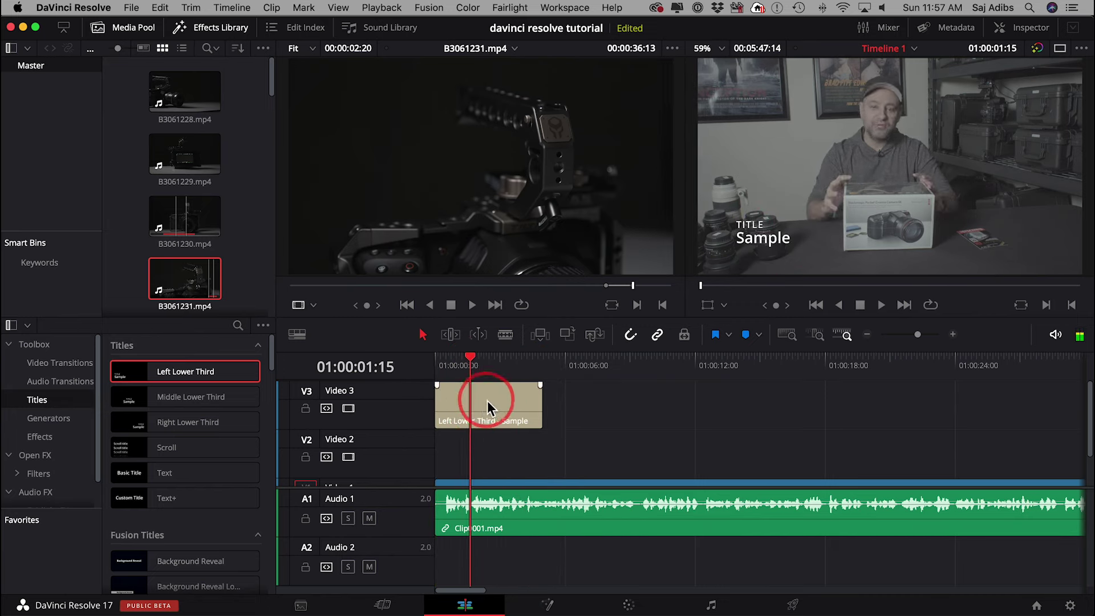
- Replace the Left Lower Third title's upper text line, TITLE, with "Pocket Camera 6k"
{"action": "double_click", "coordinate": [488, 400]}
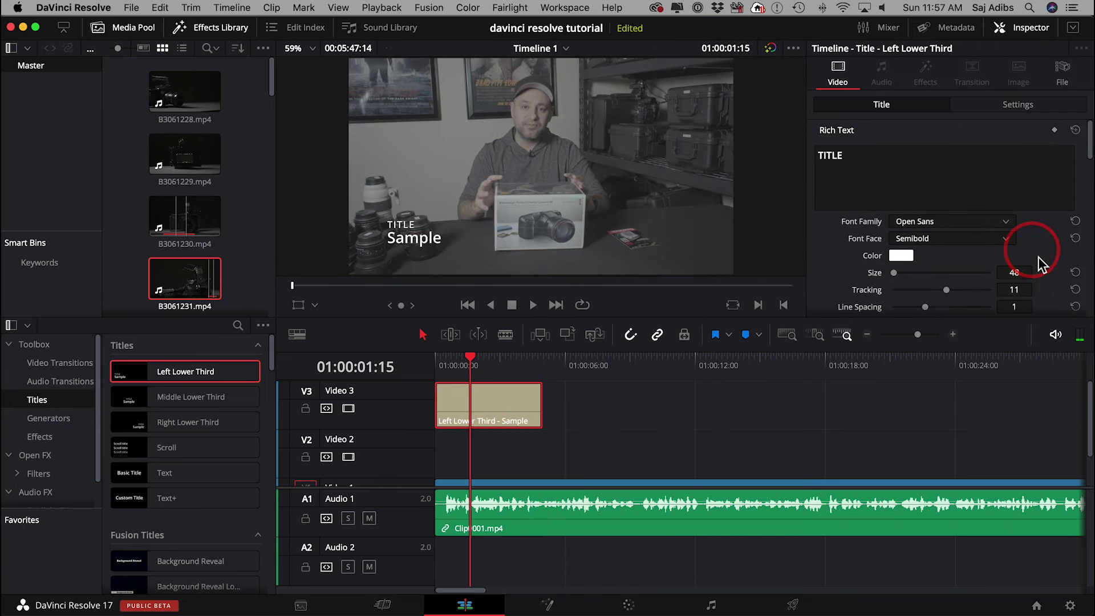
{"action": "double_click", "coordinate": [876, 166]}
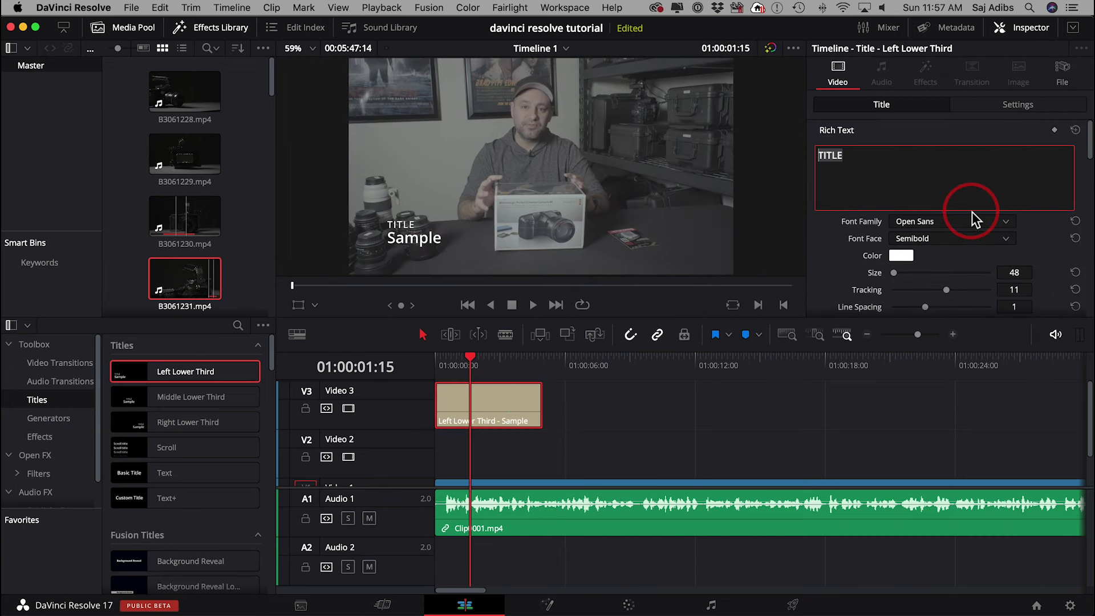
{"action": "type", "text": "Pocket Camera 6k"}
- Replace the Left Lower Third title's second text line, Sample, with "Blackmagic"
{"action": "scroll", "coordinate": [972, 211], "scroll_direction": "down", "scroll_amount": 5}
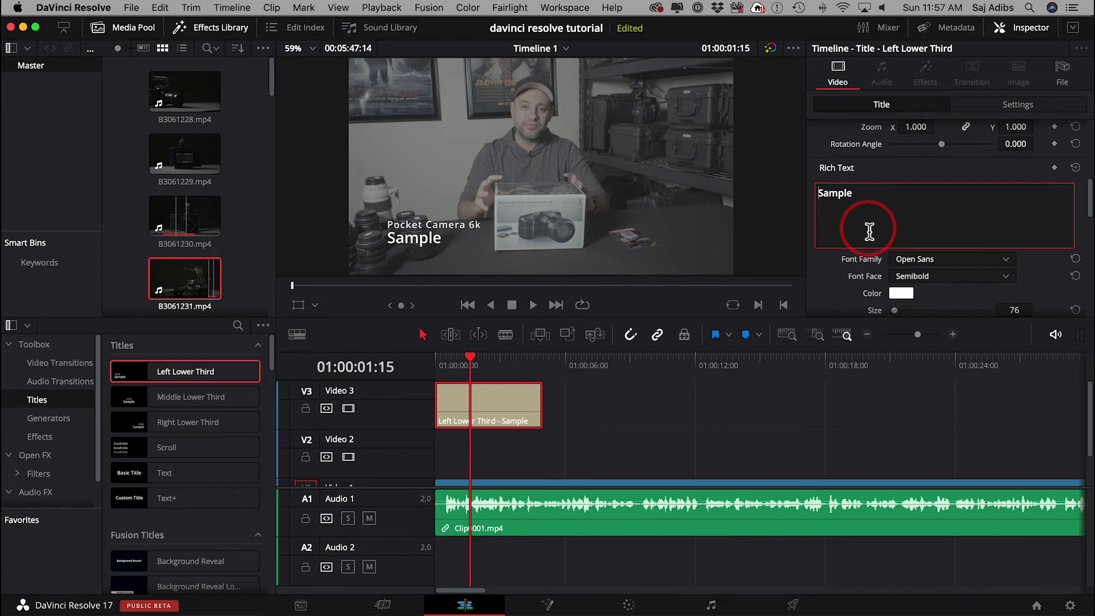
{"action": "scroll", "coordinate": [869, 231], "scroll_direction": "down", "scroll_amount": 1}
{"action": "double_click", "coordinate": [838, 172]}
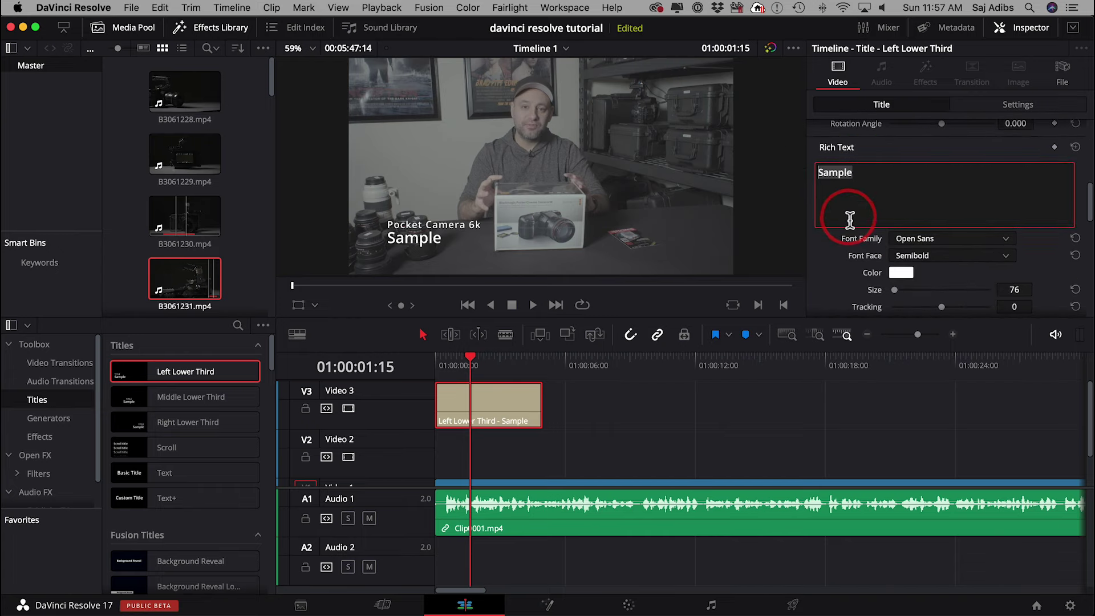
{"action": "type", "text": "Blackmagic"}
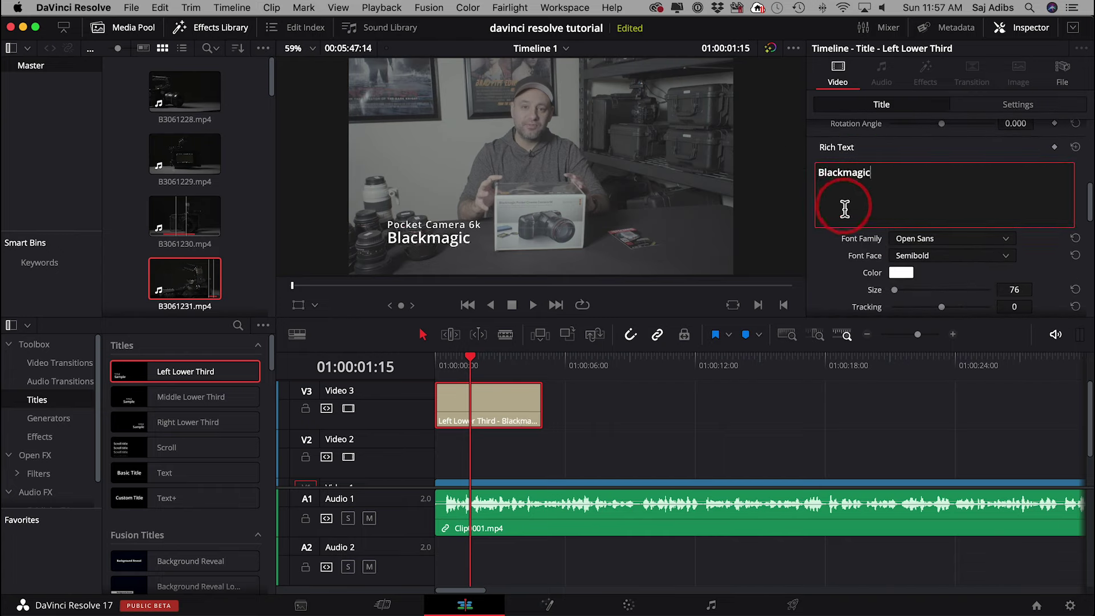
{"action": "scroll", "coordinate": [848, 210], "scroll_direction": "down", "scroll_amount": 3}
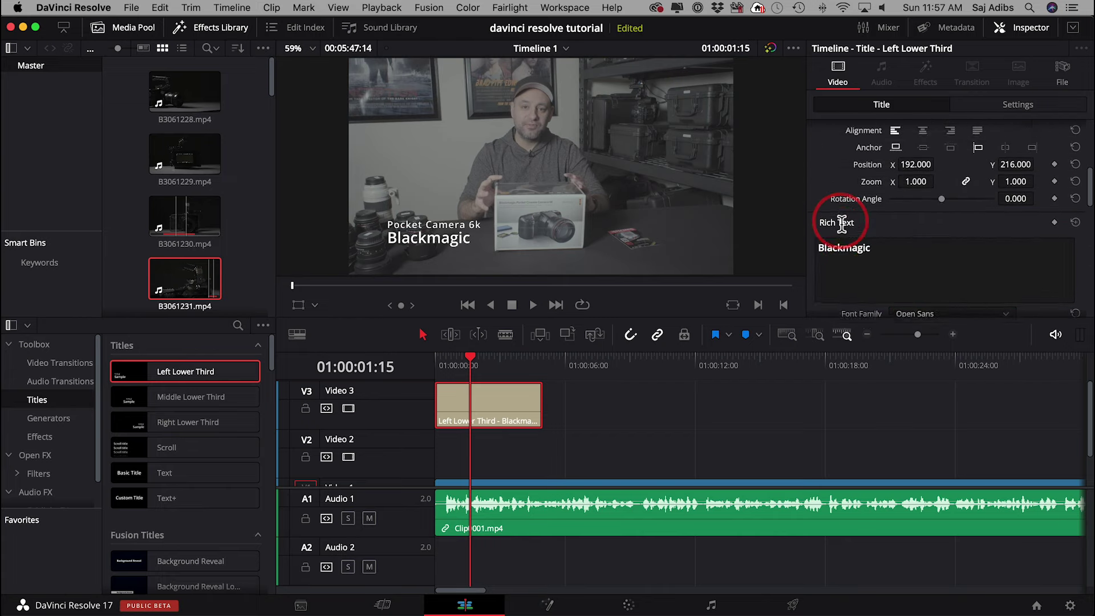
- Increase the font size of the title's upper line, Pocket Camera 6k, to 58
{"action": "scroll", "coordinate": [844, 228], "scroll_direction": "up", "scroll_amount": 3}
{"action": "left_click", "coordinate": [875, 170]}
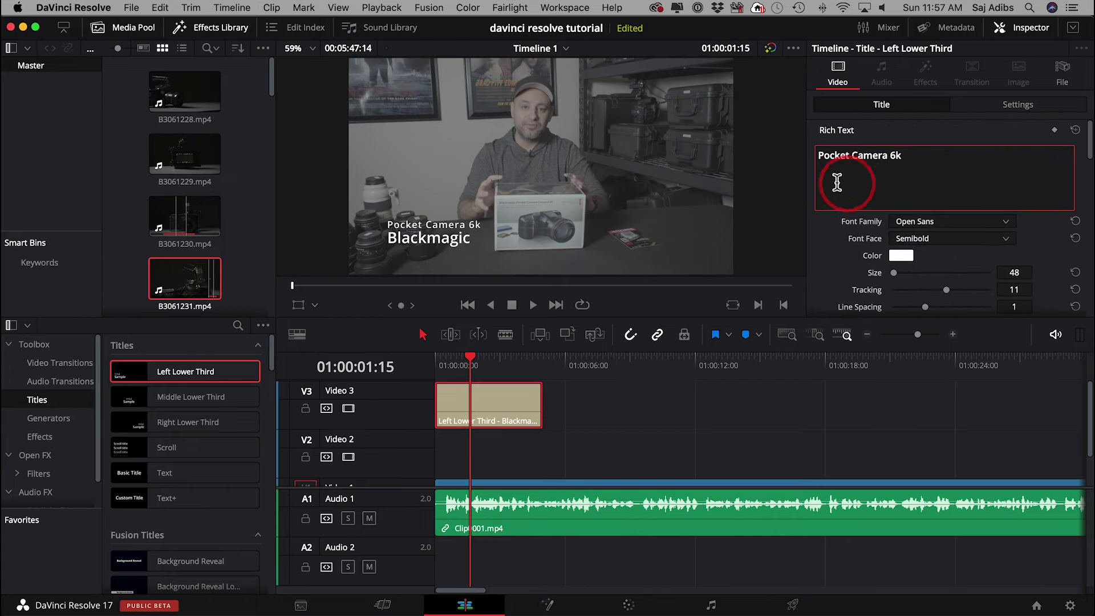
{"action": "scroll", "coordinate": [829, 184], "scroll_direction": "down", "scroll_amount": 2}
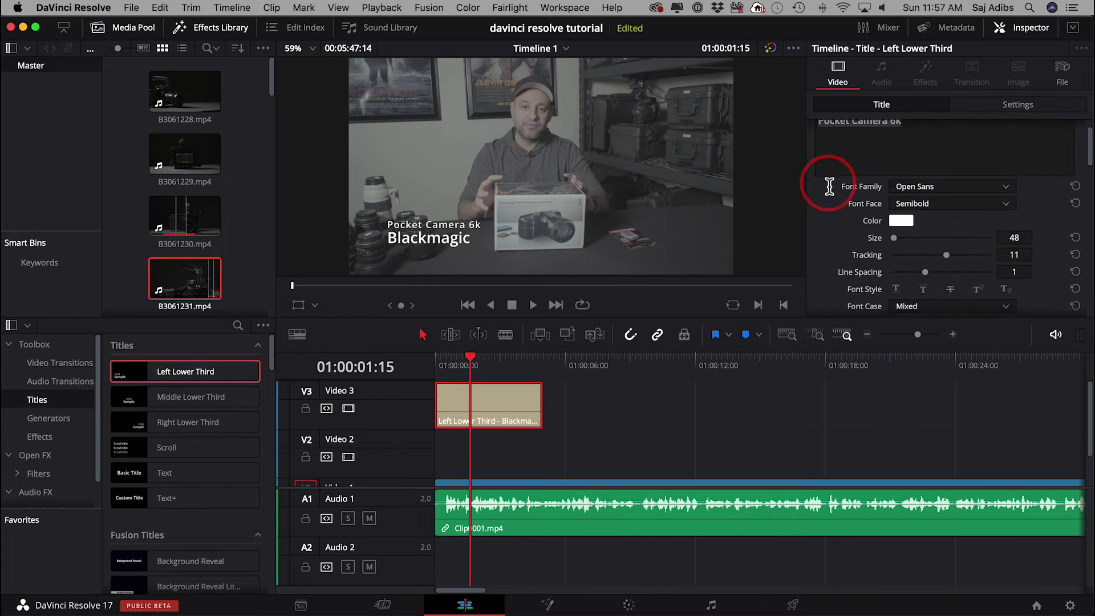
{"action": "scroll", "coordinate": [873, 203], "scroll_direction": "down", "scroll_amount": 1}
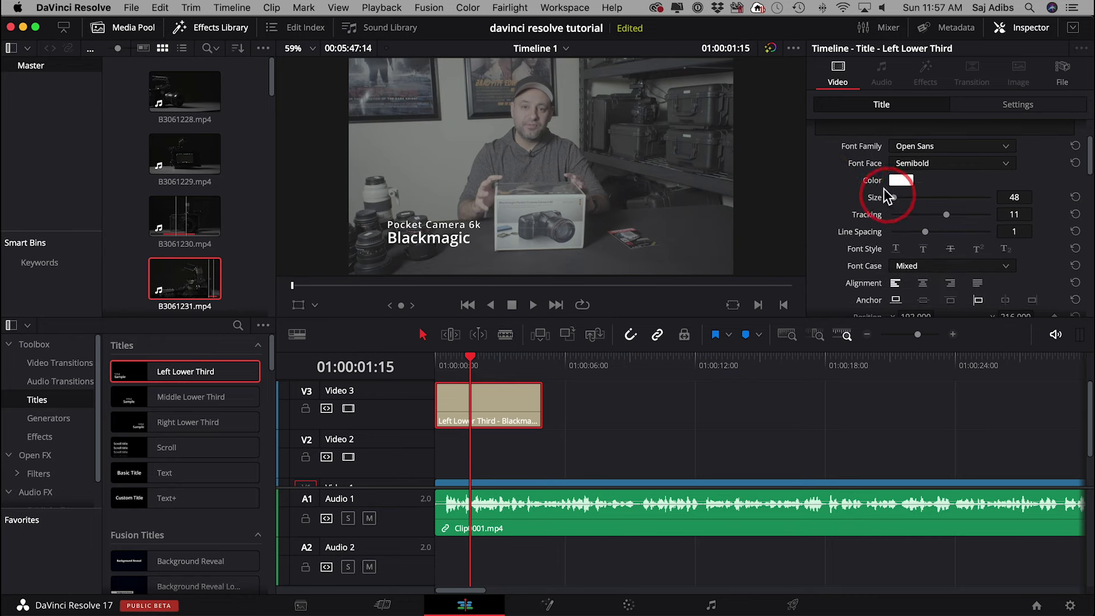
{"action": "mouse_move", "coordinate": [897, 199]}
{"action": "left_mouse_down"}
{"action": "mouse_move", "coordinate": [920, 198]}
{"action": "mouse_move", "coordinate": [894, 199]}
{"action": "left_mouse_up"}
- Change the color of the title's second line, Blackmagic, to orange
{"action": "scroll", "coordinate": [831, 215], "scroll_direction": "down", "scroll_amount": 5}
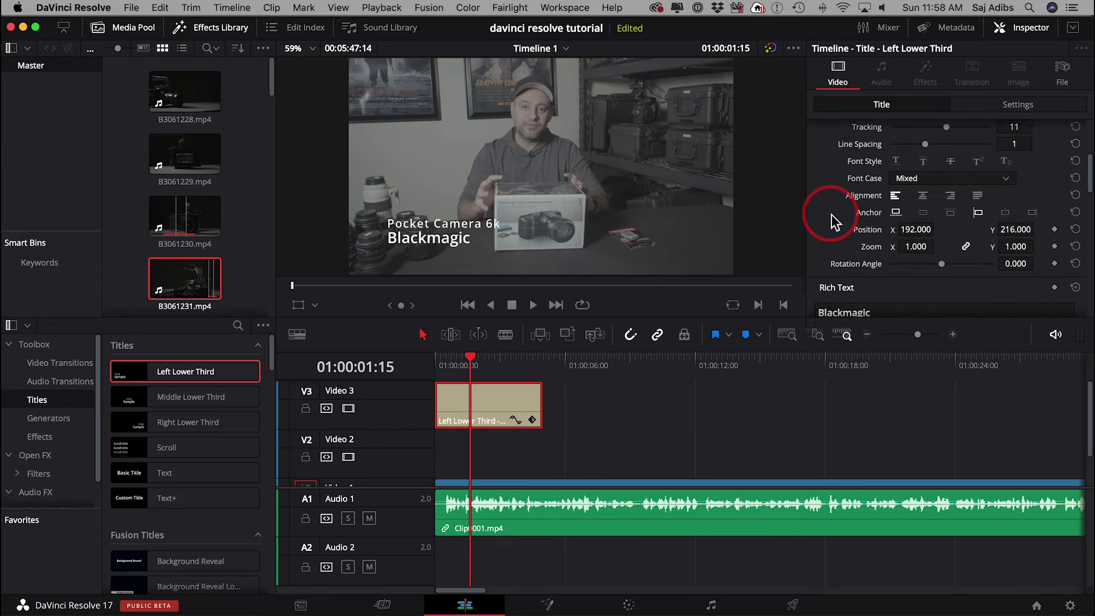
{"action": "scroll", "coordinate": [831, 214], "scroll_direction": "up", "scroll_amount": 3}
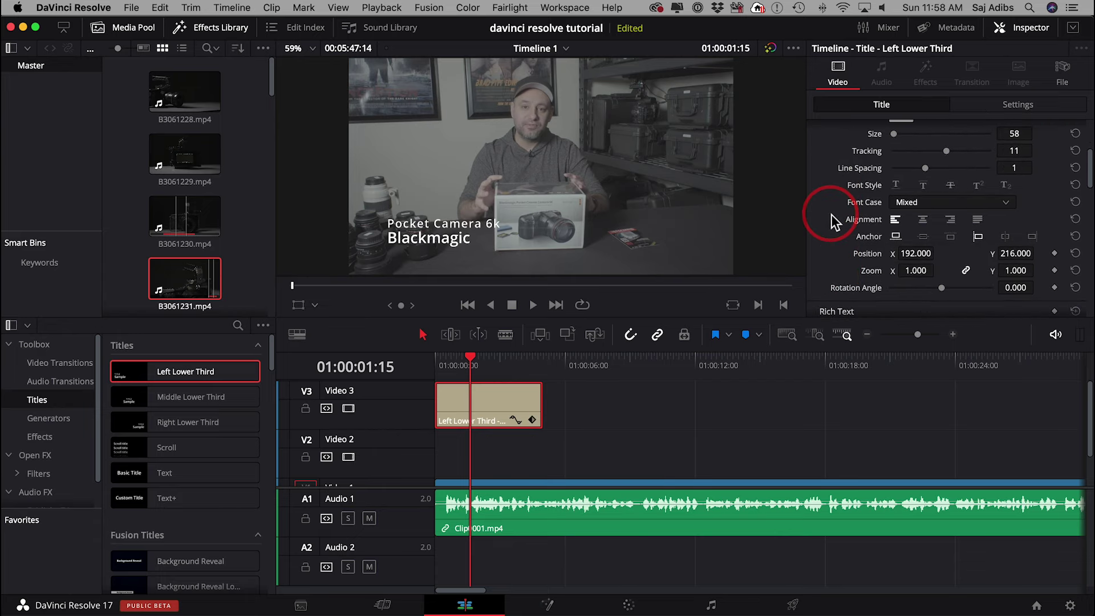
{"action": "scroll", "coordinate": [873, 223], "scroll_direction": "down", "scroll_amount": 5}
{"action": "left_click", "coordinate": [902, 221]}
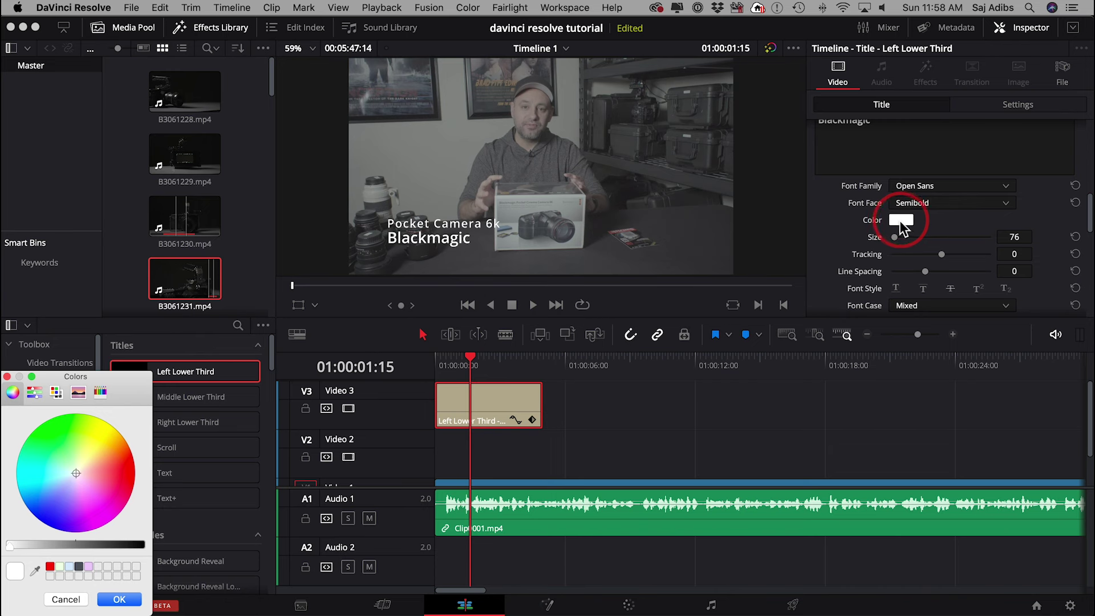
{"action": "left_click_drag", "start_coordinate": [215, 371], "coordinate": [837, 152]}
{"action": "left_click_drag", "start_coordinate": [776, 251], "coordinate": [816, 222]}
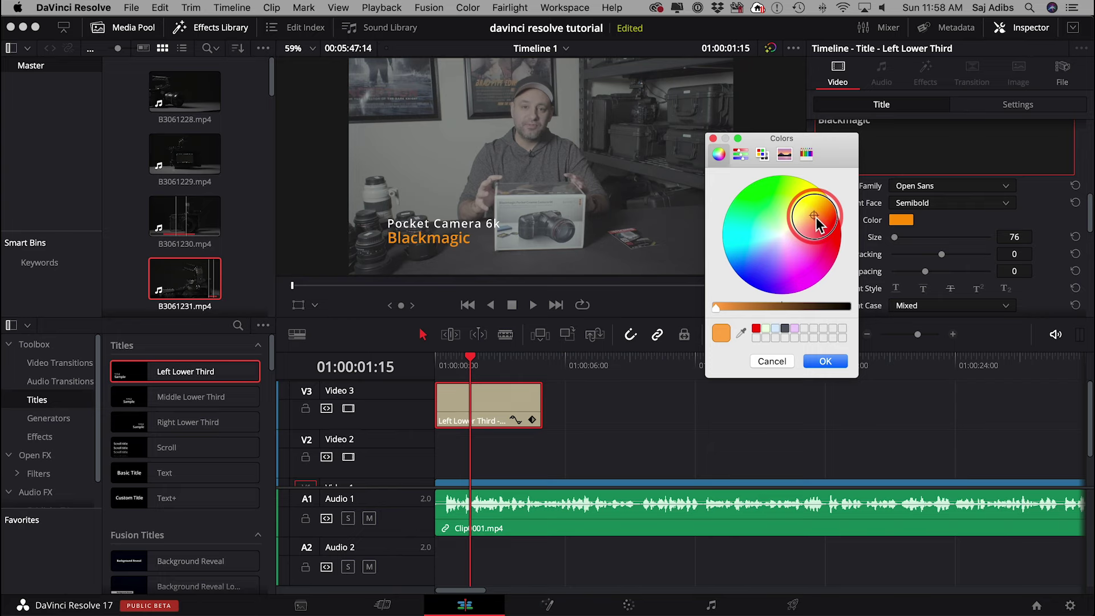
{"action": "left_click", "coordinate": [382, 243]}
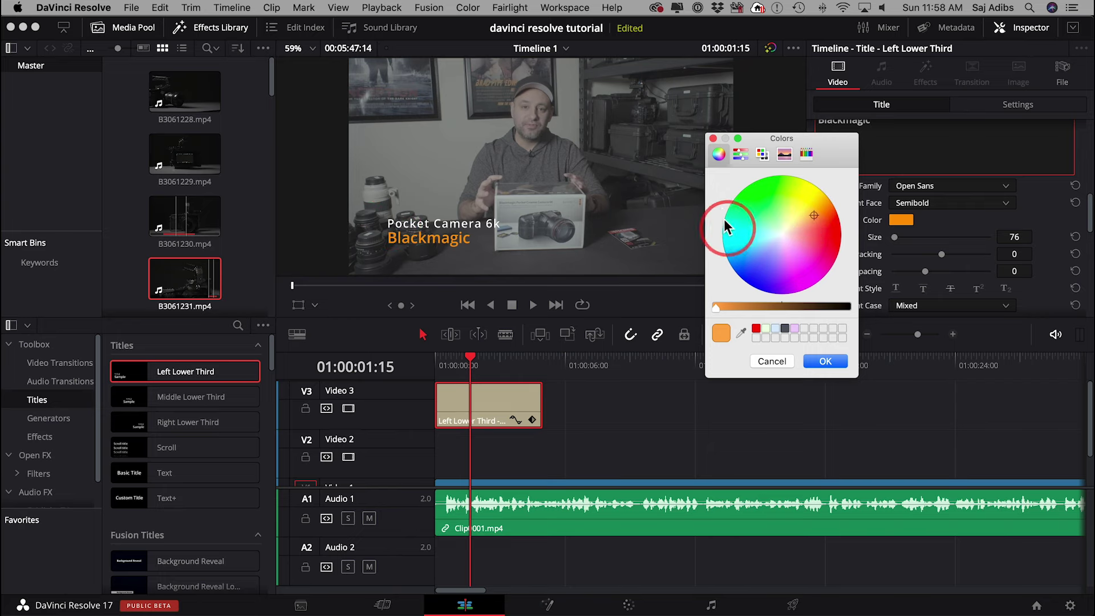
{"action": "left_click", "coordinate": [825, 361]}
- Set the title's background to width 0.636, height 0.225, opacity 68 and vertical center -26
{"action": "scroll", "coordinate": [821, 250], "scroll_direction": "down", "scroll_amount": 3}
{"action": "scroll", "coordinate": [820, 249], "scroll_direction": "down", "scroll_amount": 3}
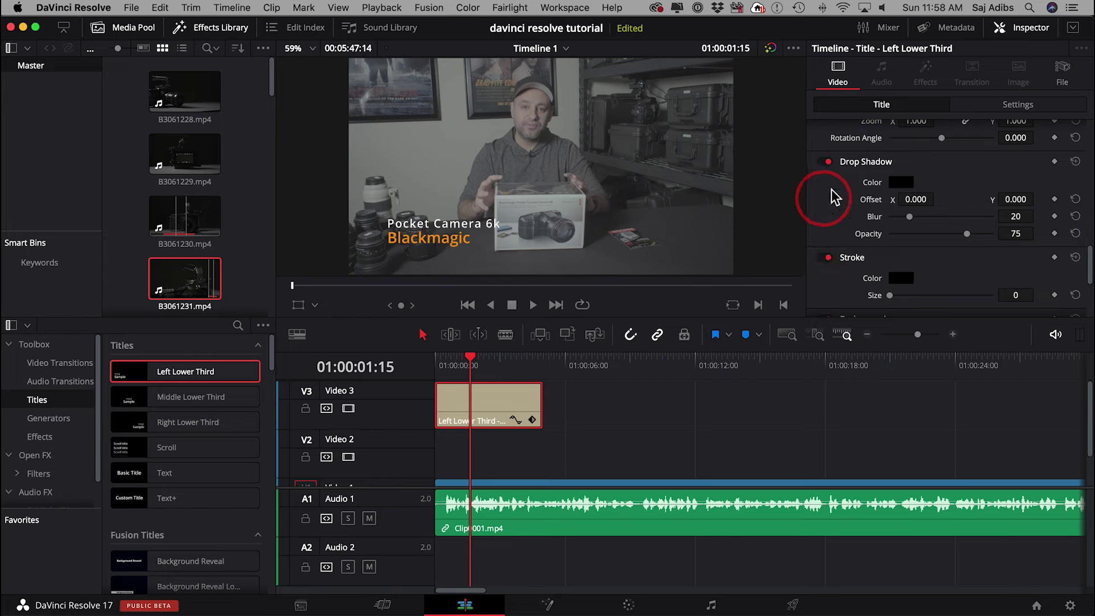
{"action": "scroll", "coordinate": [856, 209], "scroll_direction": "down", "scroll_amount": 5}
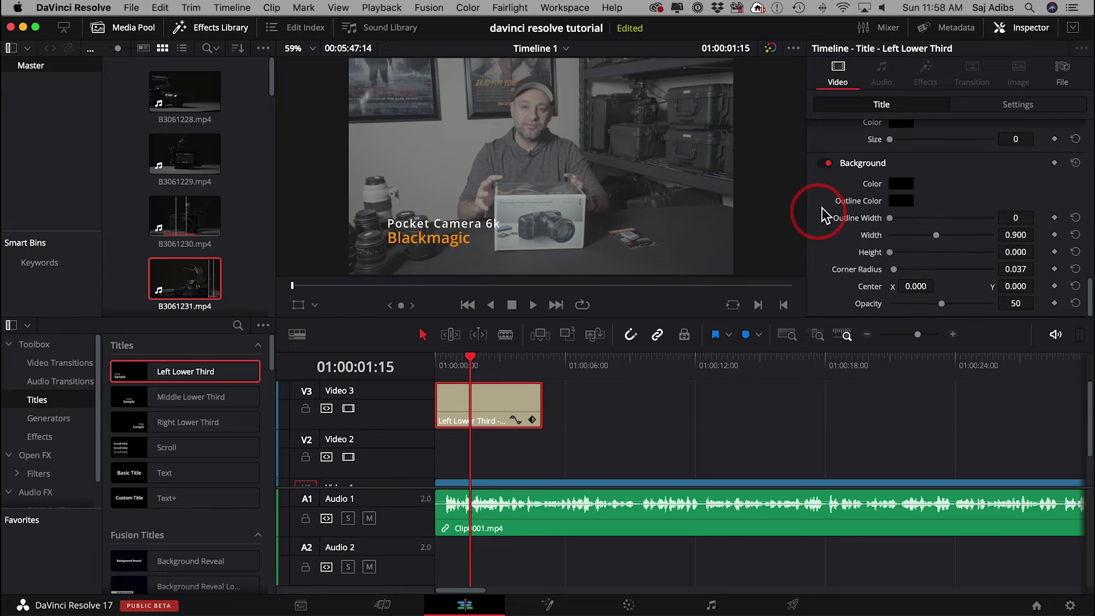
{"action": "left_click", "coordinate": [827, 164]}
{"action": "left_click", "coordinate": [825, 164]}
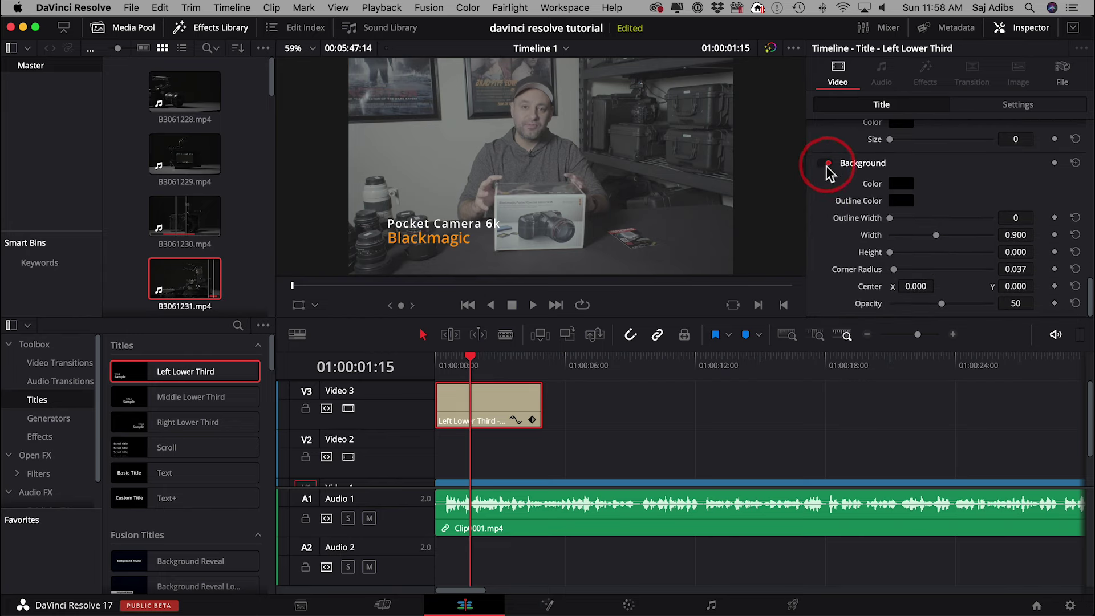
{"action": "left_click_drag", "start_coordinate": [890, 252], "coordinate": [924, 237]}
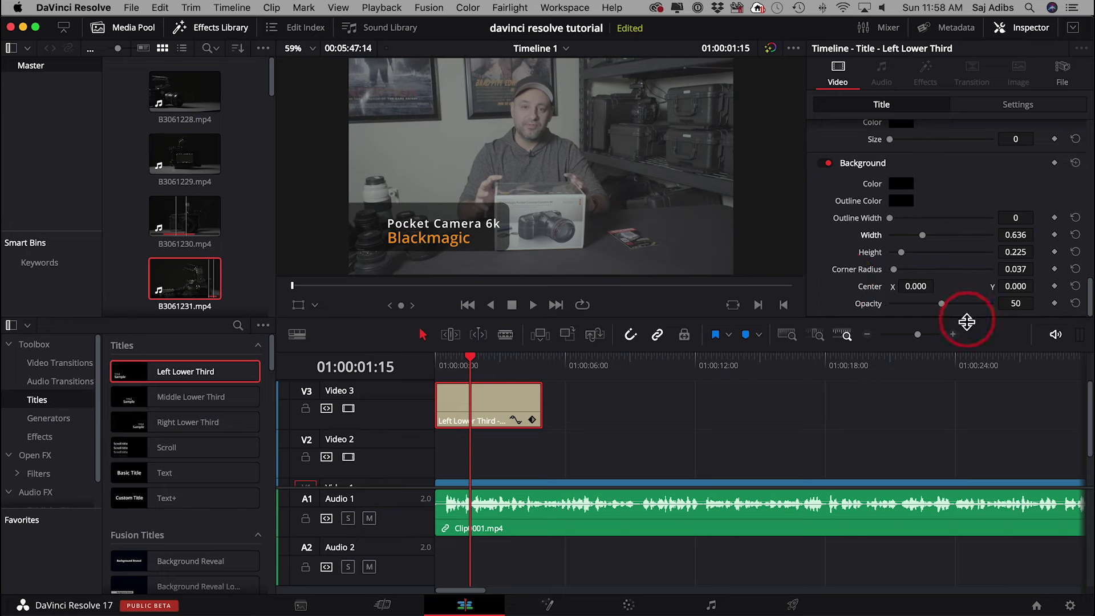
{"action": "mouse_move", "coordinate": [942, 303]}
{"action": "left_mouse_down"}
{"action": "mouse_move", "coordinate": [975, 306]}
{"action": "mouse_move", "coordinate": [951, 308]}
{"action": "mouse_move", "coordinate": [962, 310]}
{"action": "left_mouse_up"}
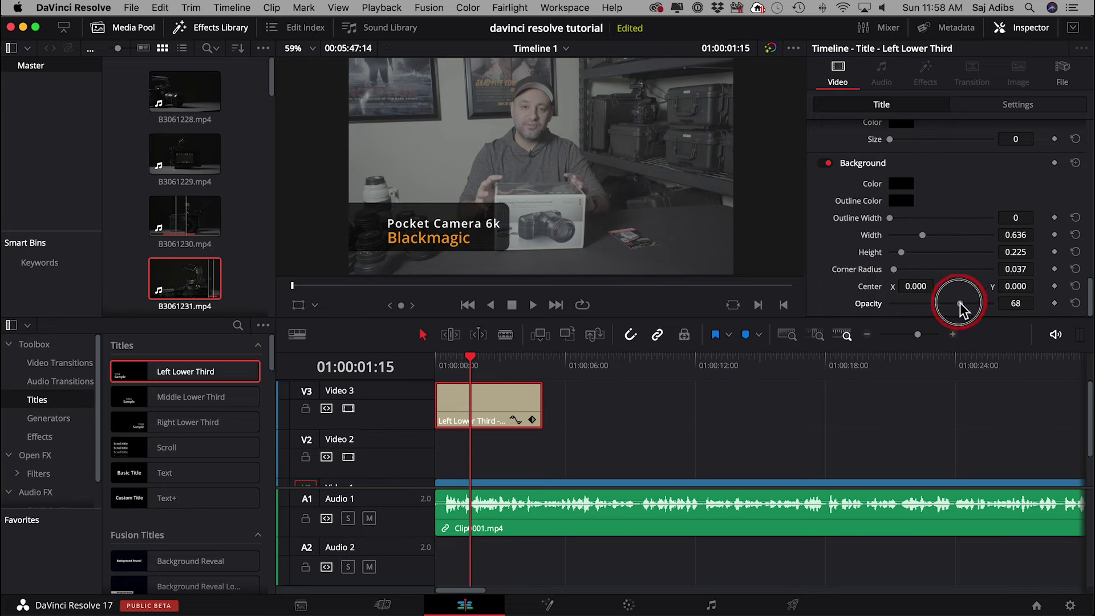
{"action": "left_click_drag", "start_coordinate": [1021, 287], "coordinate": [1015, 289]}
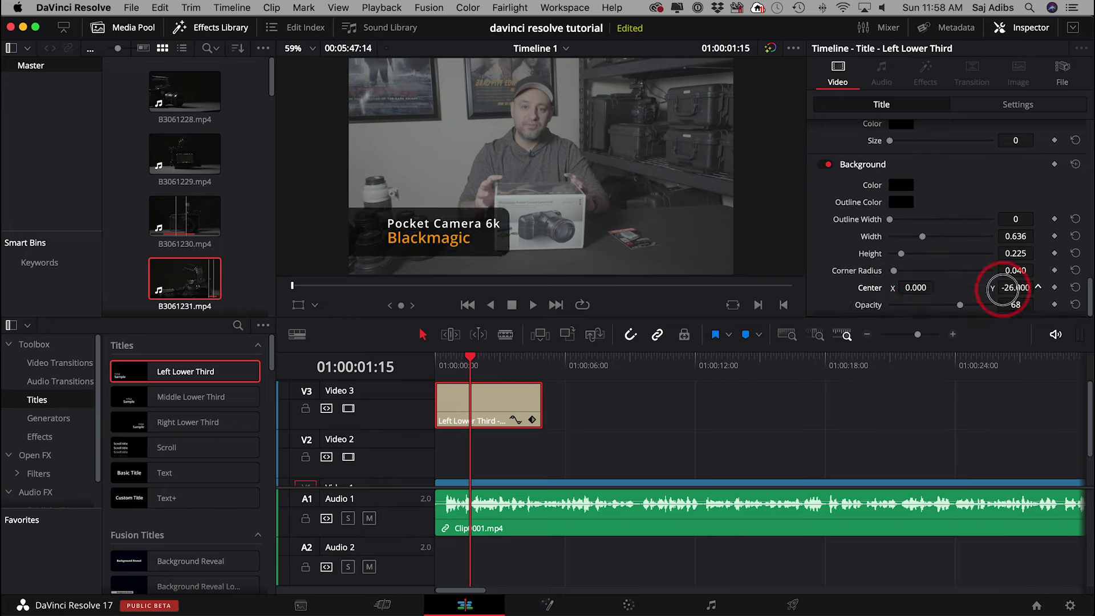
{"action": "mouse_move", "coordinate": [466, 368]}
{"action": "left_mouse_down"}
{"action": "mouse_move", "coordinate": [429, 364]}
{"action": "mouse_move", "coordinate": [472, 365]}
{"action": "left_mouse_up"}
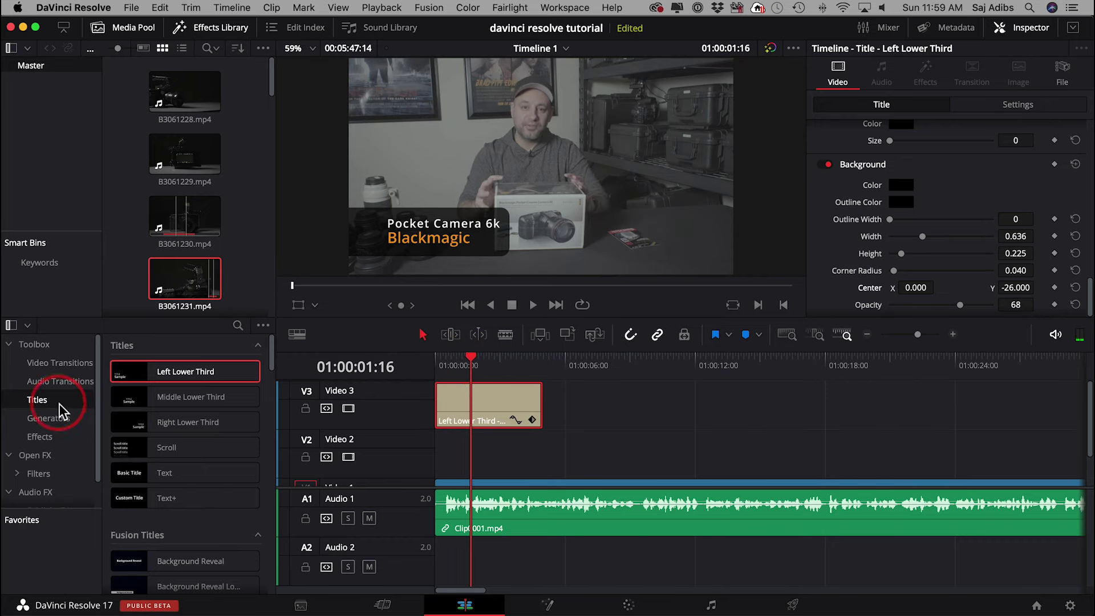
- Play the edit from just before the first B-roll clip on Video 2 to review the cut from Clip0001.mp4 into it
{"action": "left_click_drag", "start_coordinate": [488, 360], "coordinate": [677, 396]}
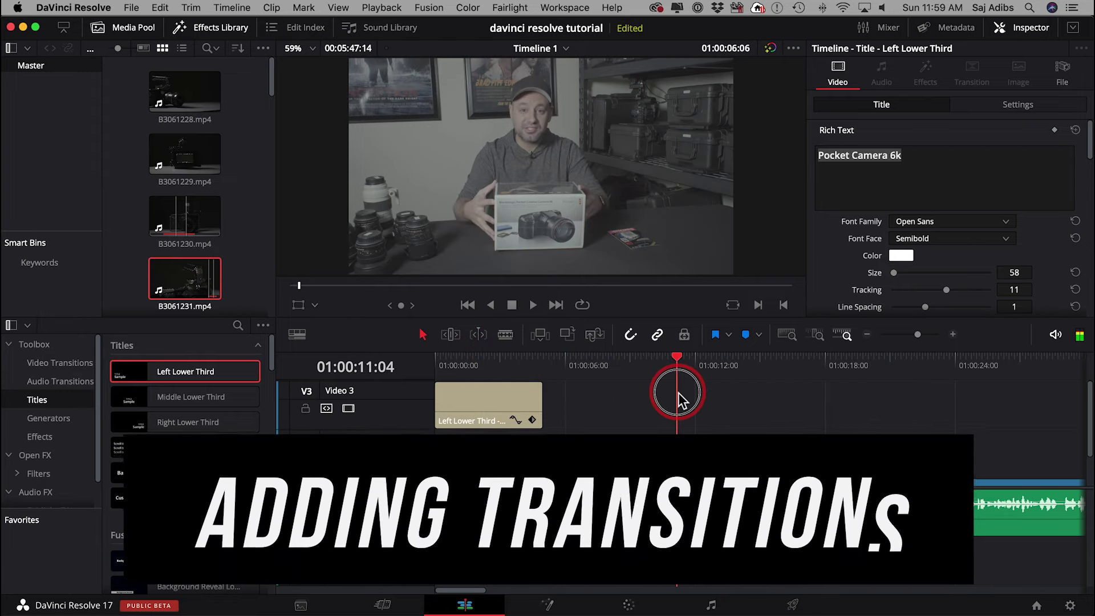
{"action": "left_click", "coordinate": [724, 436]}
{"action": "mouse_move", "coordinate": [917, 340]}
{"action": "left_mouse_down"}
{"action": "mouse_move", "coordinate": [905, 333]}
{"action": "mouse_move", "coordinate": [915, 335]}
{"action": "left_mouse_up"}
{"action": "left_click", "coordinate": [965, 394]}
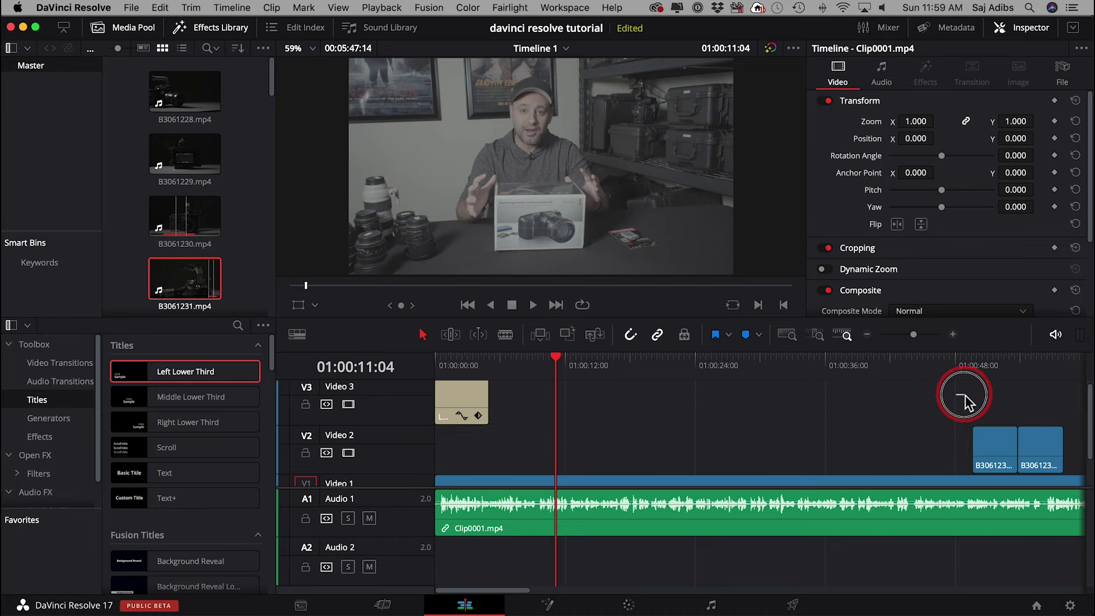
{"action": "left_click", "coordinate": [962, 364]}
{"action": "left_click_drag", "start_coordinate": [975, 355], "coordinate": [963, 358]}
{"action": "left_click", "coordinate": [973, 360]}
{"action": "scroll", "coordinate": [925, 391], "scroll_direction": "right", "scroll_amount": 3}
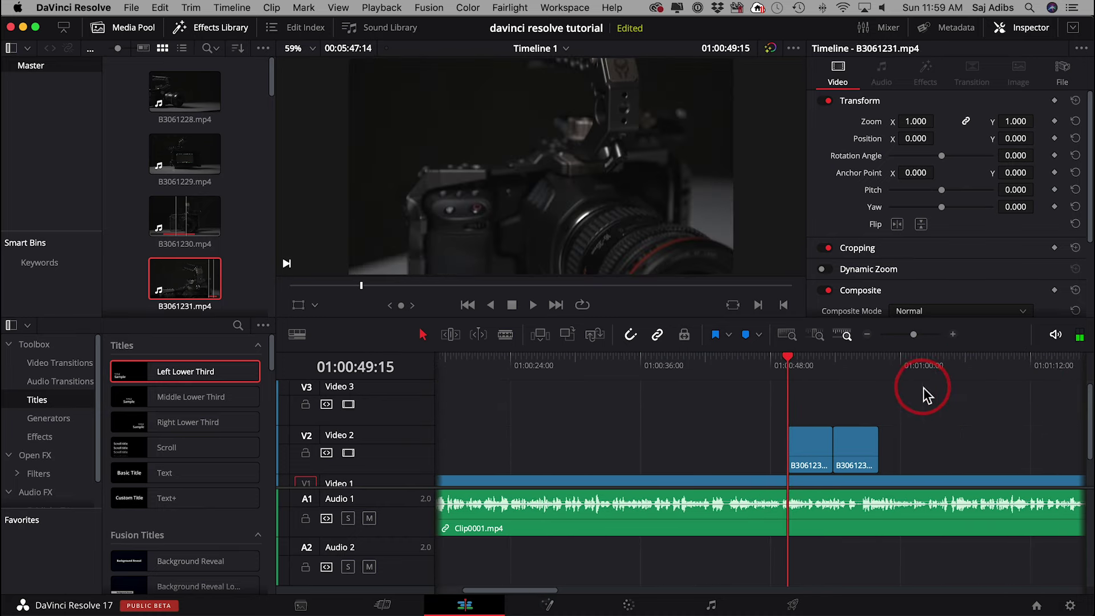
{"action": "left_click", "coordinate": [779, 362]}
{"action": "key", "text": "space"}
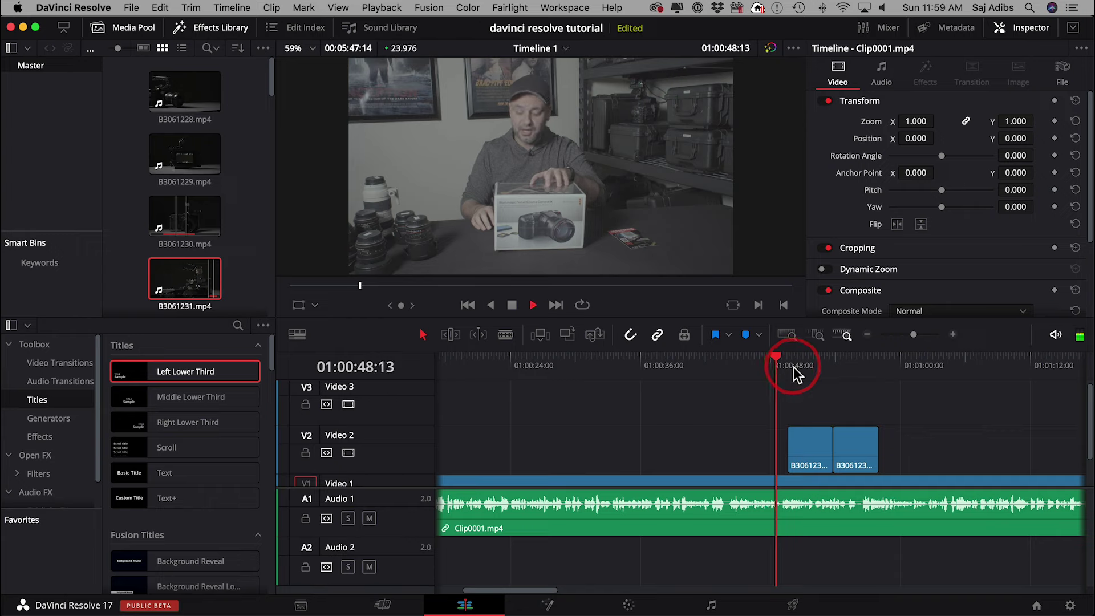
{"action": "left_click", "coordinate": [807, 471]}
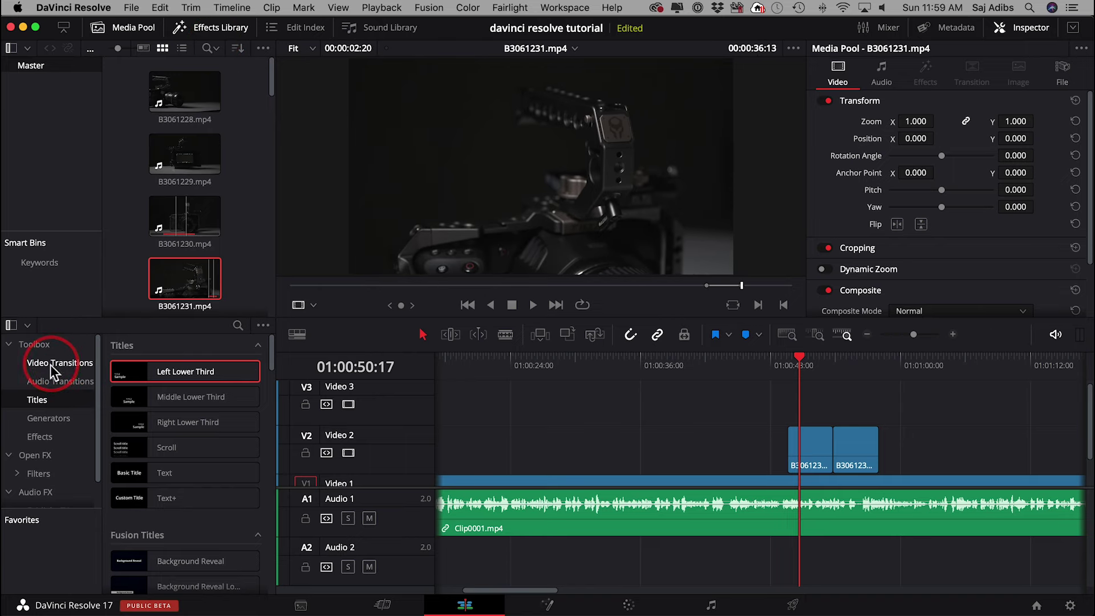
- Browse the video transitions in the Effects Library and preview the Hexagon Iris
{"action": "left_click", "coordinate": [51, 364]}
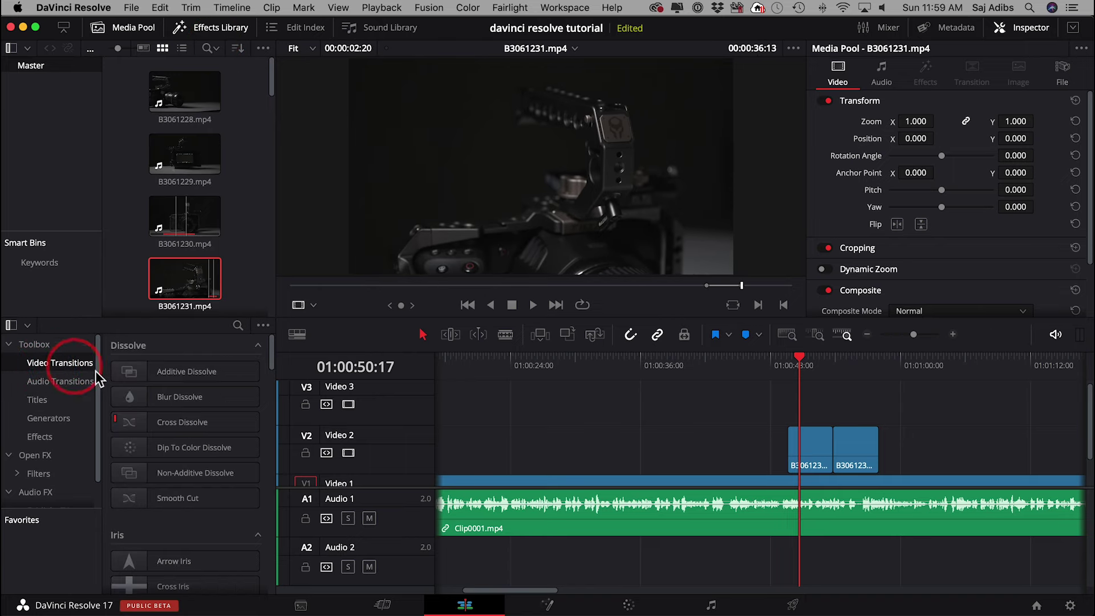
{"action": "scroll", "coordinate": [208, 439], "scroll_direction": "down", "scroll_amount": 15}
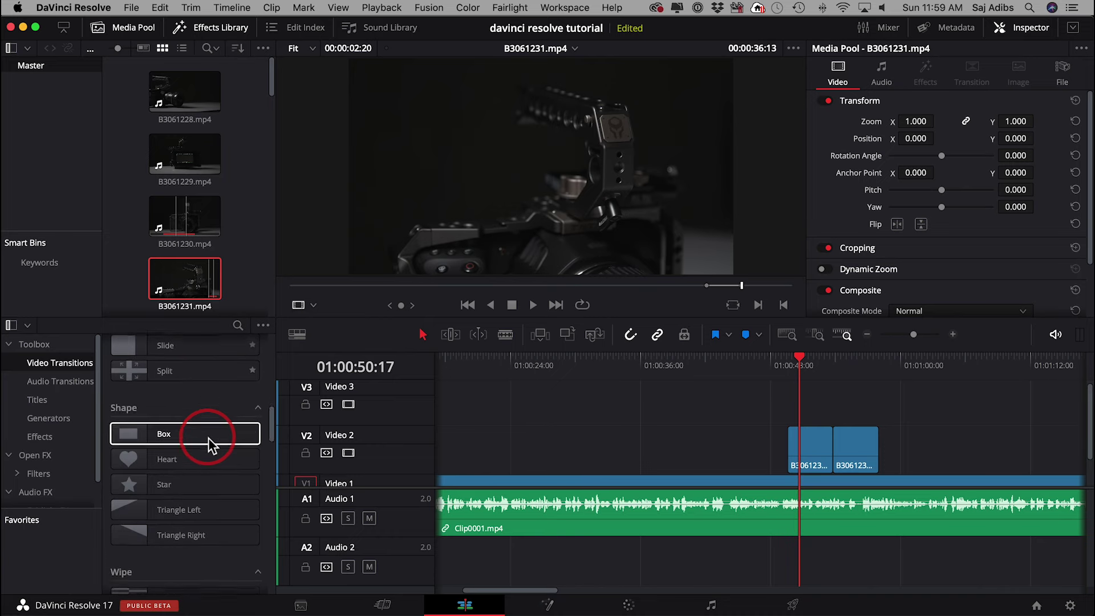
{"action": "scroll", "coordinate": [208, 438], "scroll_direction": "up", "scroll_amount": 14}
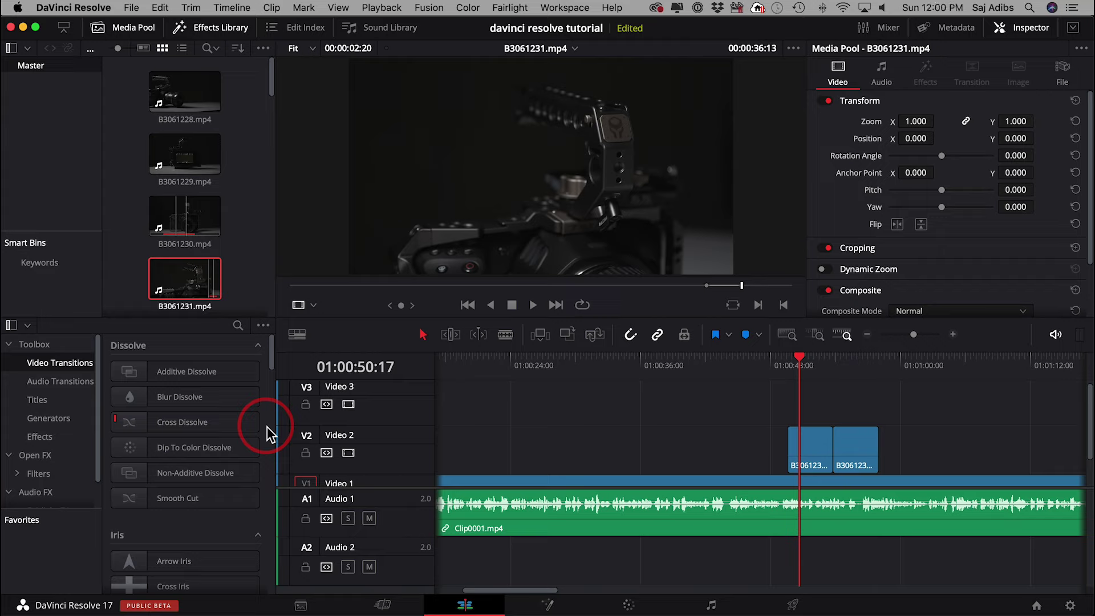
{"action": "scroll", "coordinate": [267, 427], "scroll_direction": "down", "scroll_amount": 3}
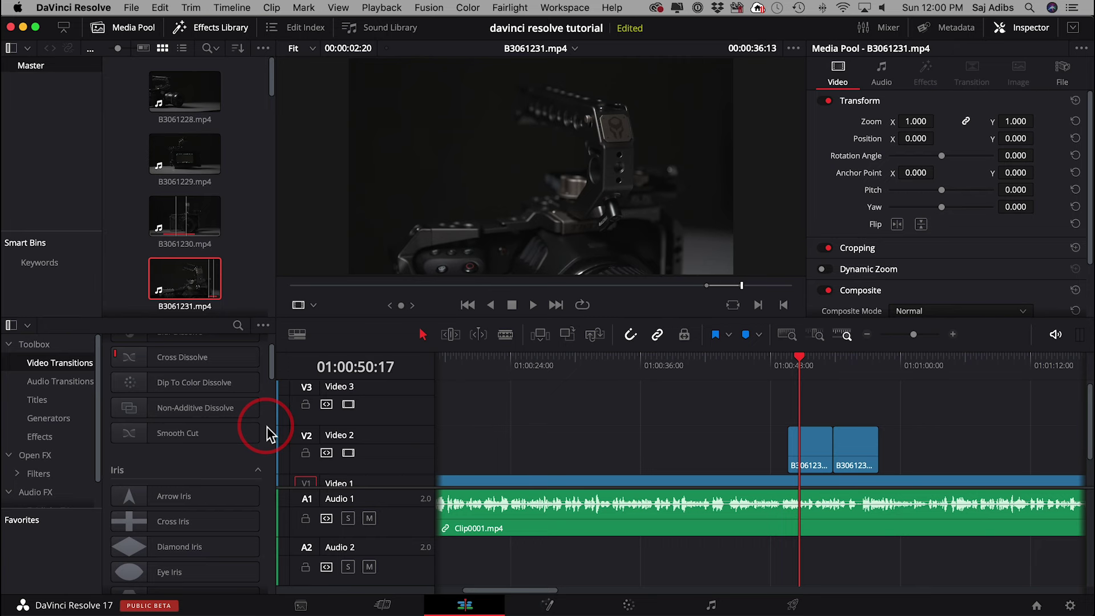
{"action": "scroll", "coordinate": [267, 426], "scroll_direction": "down", "scroll_amount": 3}
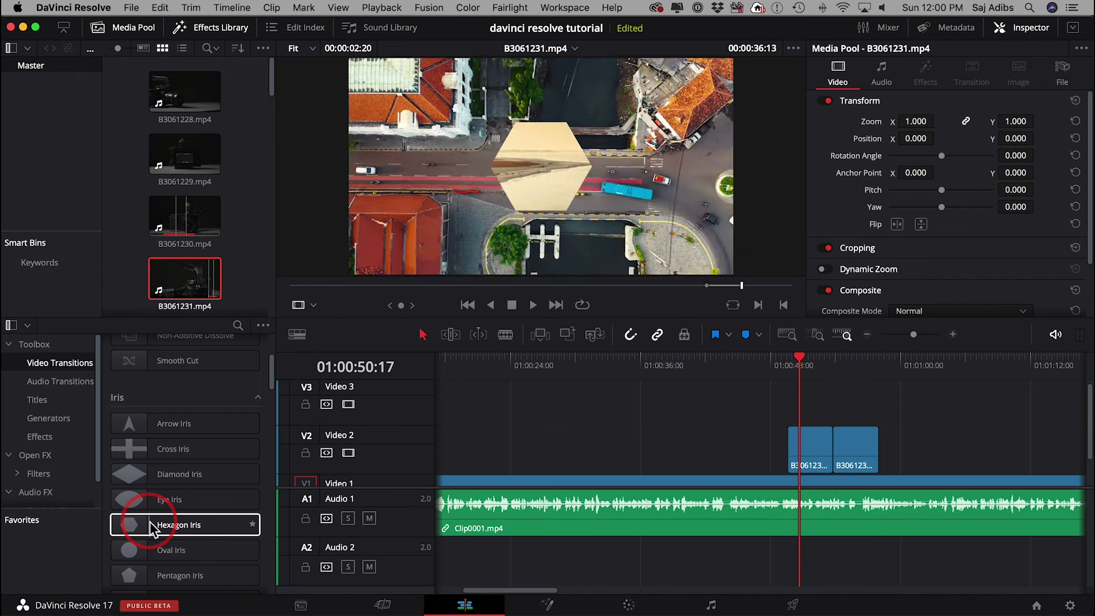
{"action": "scroll", "coordinate": [180, 422], "scroll_direction": "up", "scroll_amount": 5}
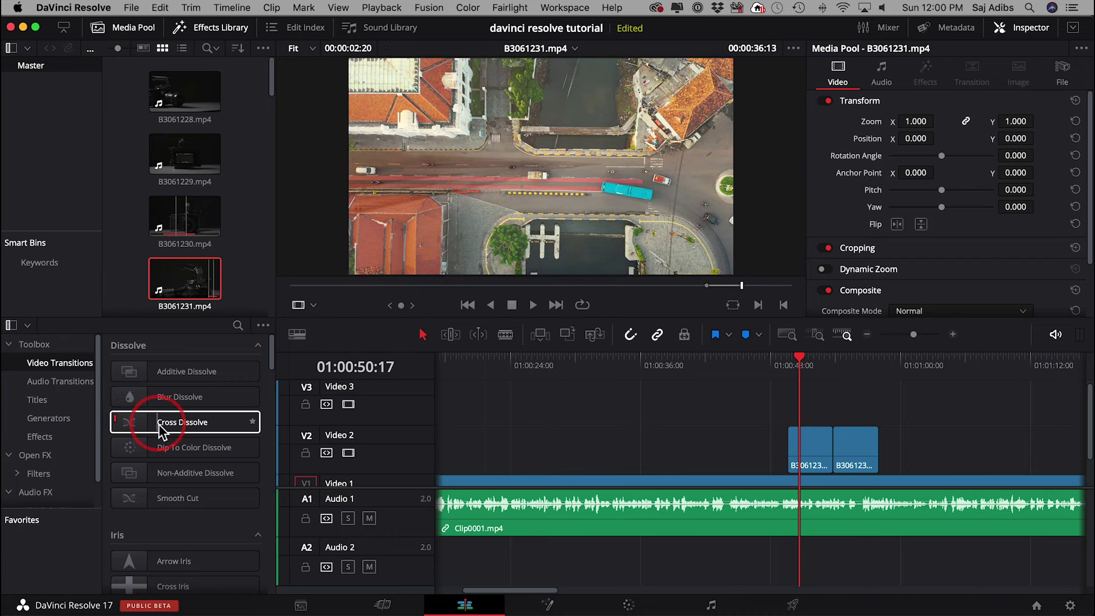
- Add a Cross Dissolve at the start of the first B-roll clip on Video 2 and play through it
{"action": "left_click_drag", "start_coordinate": [150, 431], "coordinate": [790, 450]}
{"action": "left_click", "coordinate": [801, 358]}
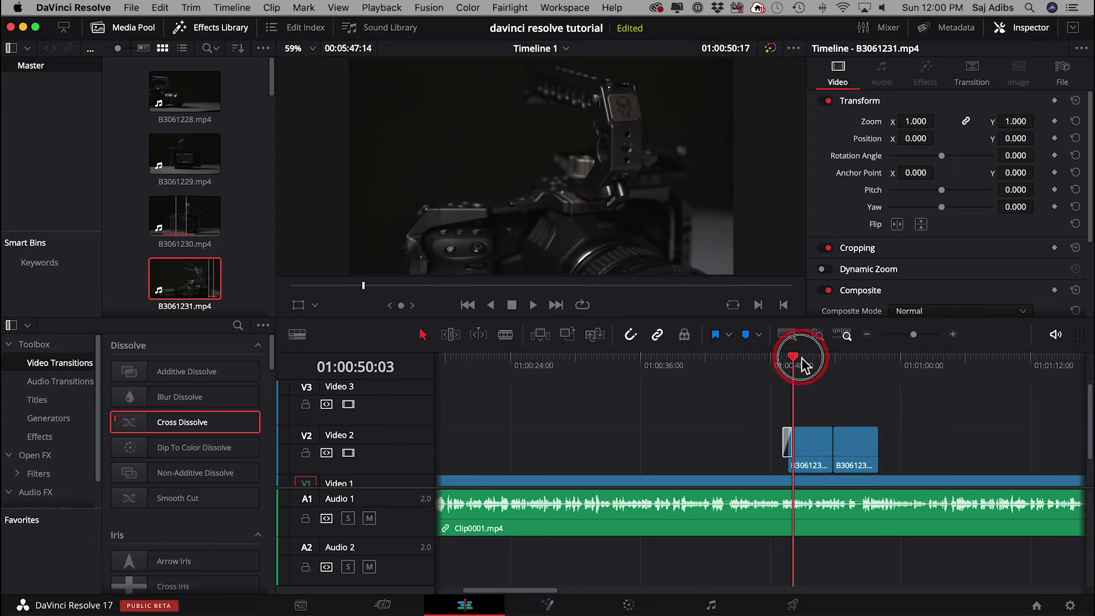
{"action": "left_click_drag", "start_coordinate": [800, 358], "coordinate": [758, 362]}
{"action": "key", "text": "space"}
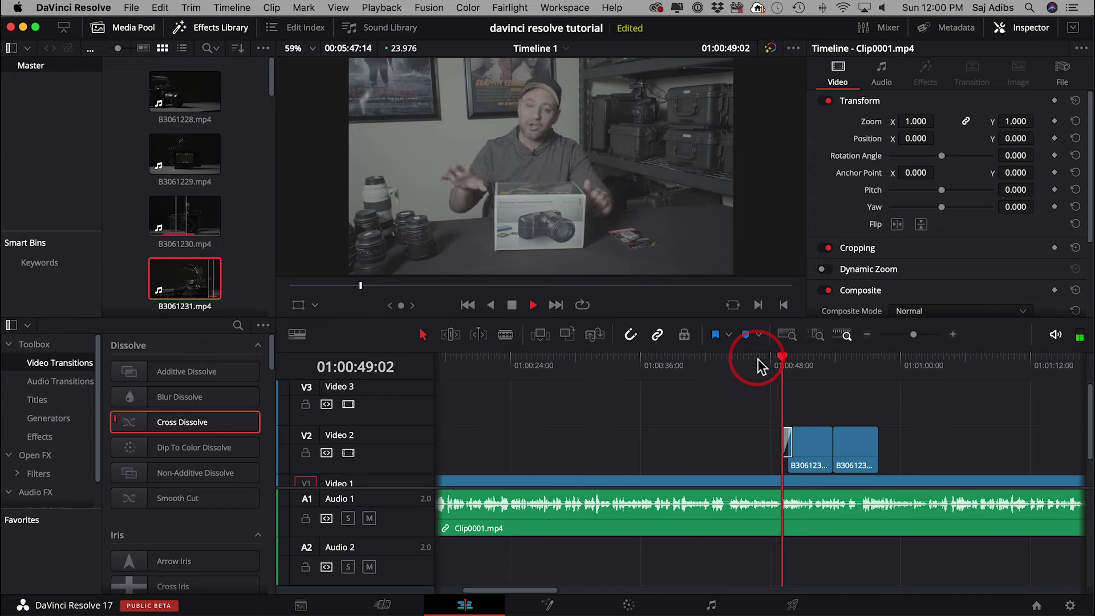
{"action": "key", "text": "space"}
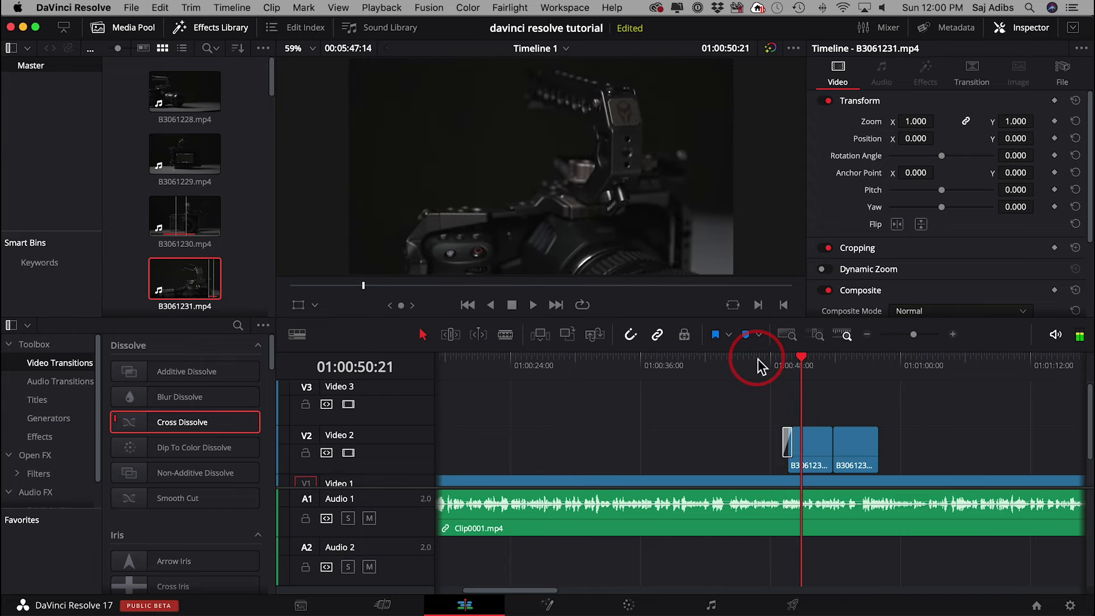
{"action": "left_click_drag", "start_coordinate": [810, 368], "coordinate": [765, 368]}
{"action": "left_click", "coordinate": [787, 448]}
- Add a Dip To Color Dissolve at the cut between the two B-roll clips on Video 2 and play through it
{"action": "left_click_drag", "start_coordinate": [847, 366], "coordinate": [821, 371]}
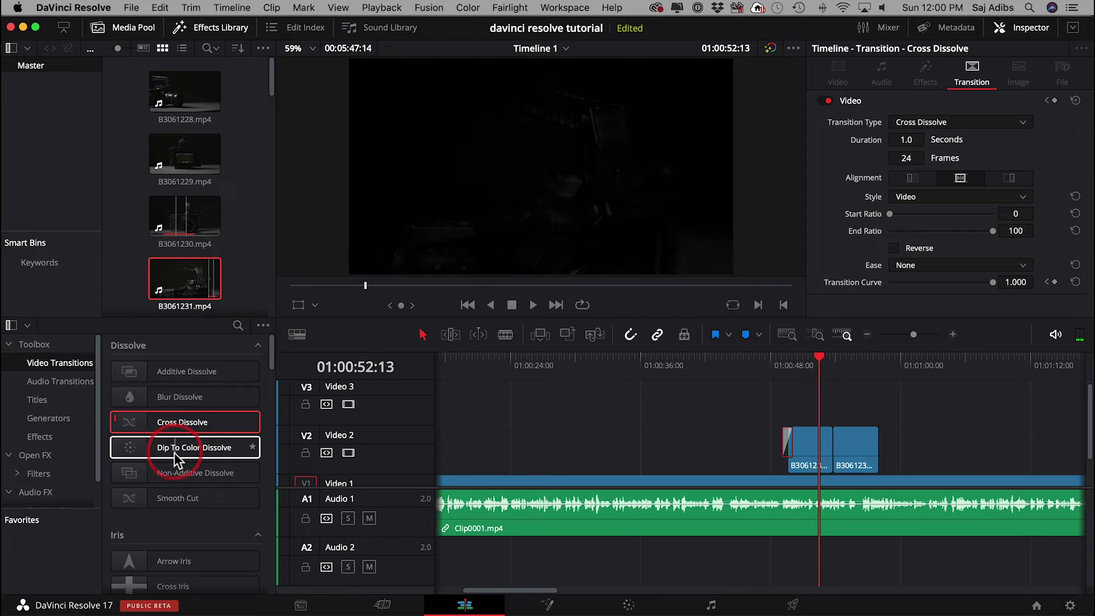
{"action": "left_click_drag", "start_coordinate": [163, 447], "coordinate": [828, 449]}
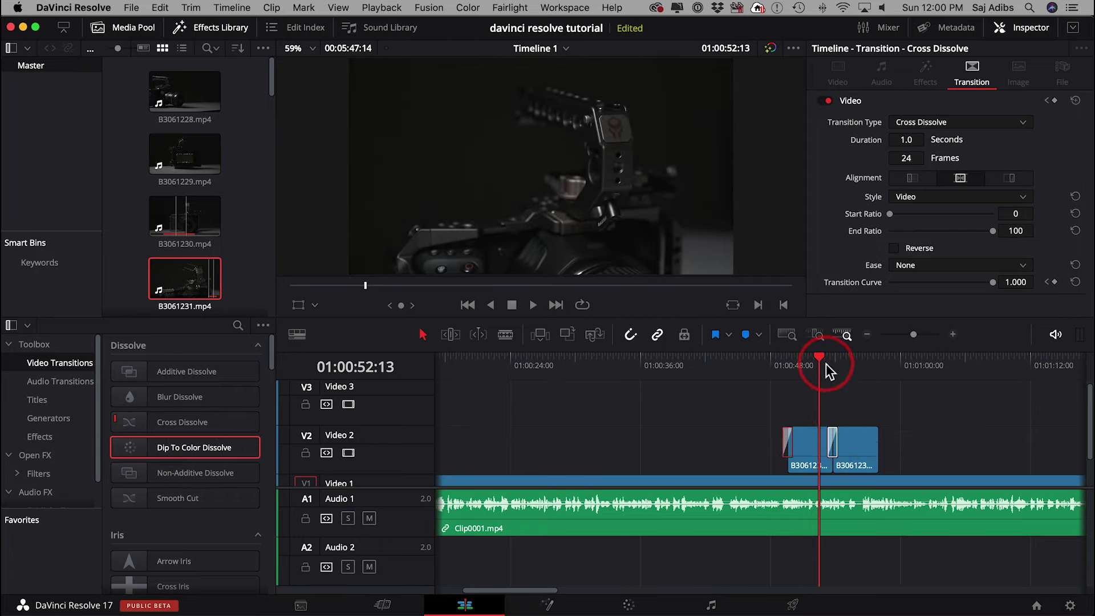
{"action": "left_click_drag", "start_coordinate": [829, 371], "coordinate": [817, 362]}
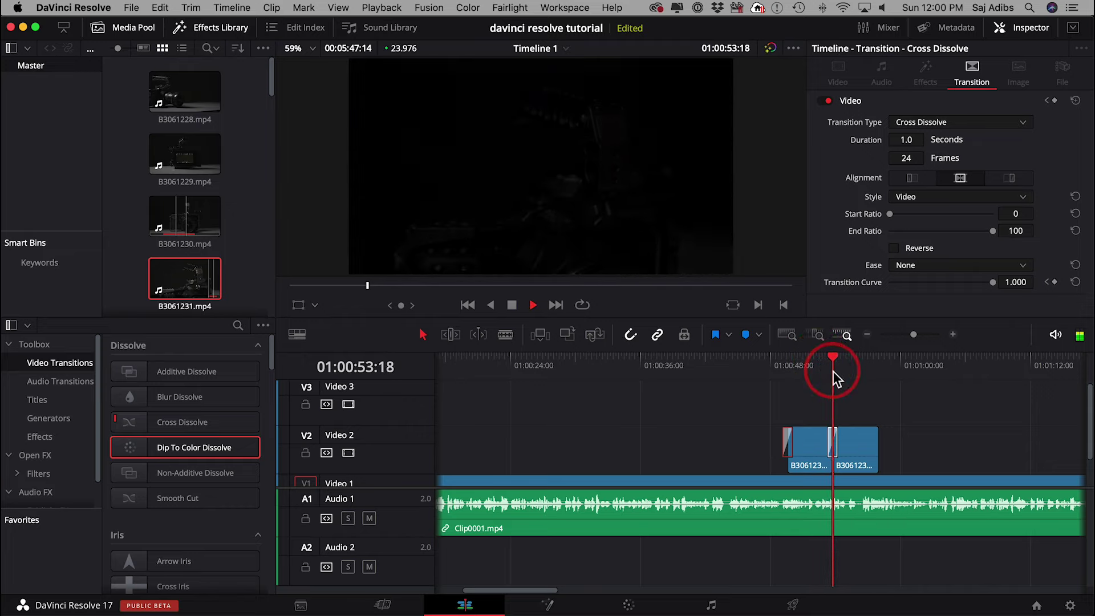
- Replace the Cross Dissolve at the start of the first B-roll clip with a Slide transition and show the Slide's settings
{"action": "left_click_drag", "start_coordinate": [847, 359], "coordinate": [814, 360]}
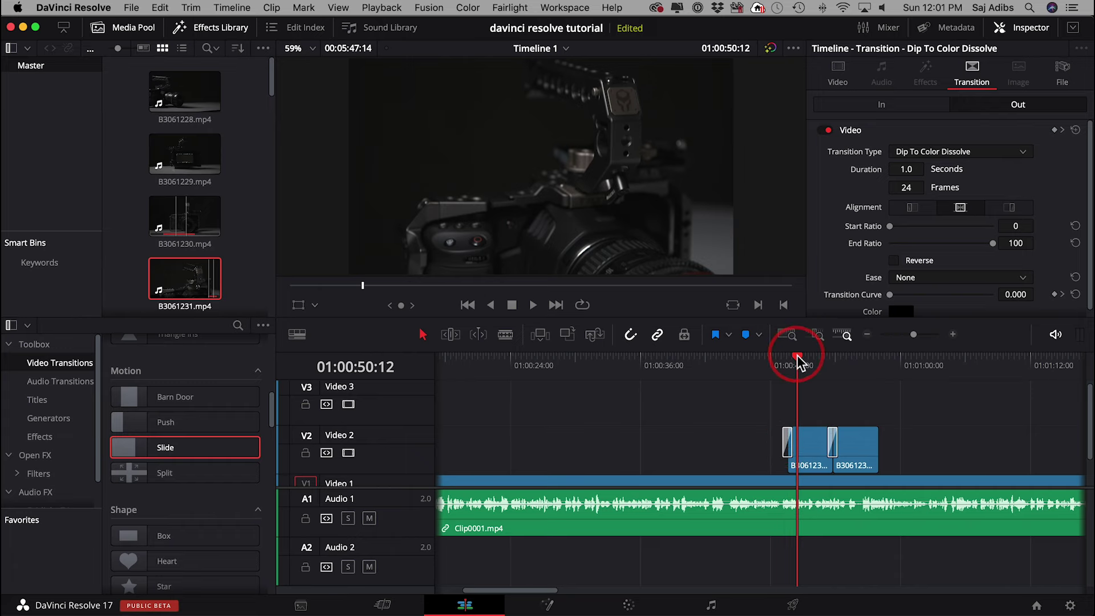
{"action": "mouse_move", "coordinate": [794, 354]}
{"action": "left_mouse_down"}
{"action": "mouse_move", "coordinate": [785, 358]}
{"action": "mouse_move", "coordinate": [796, 359]}
{"action": "left_mouse_up"}
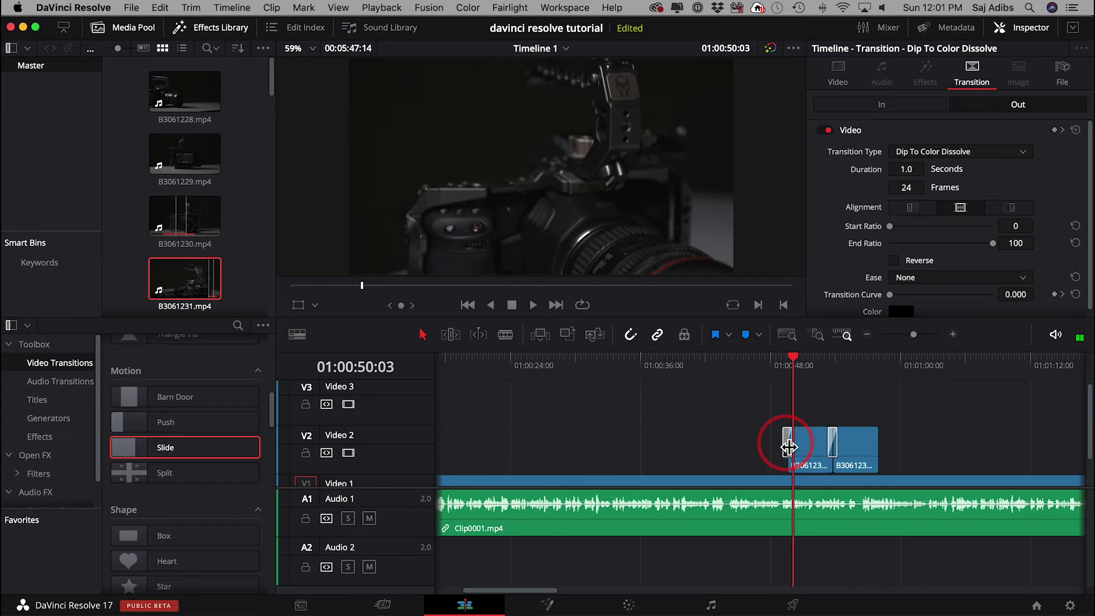
{"action": "left_click_drag", "start_coordinate": [790, 446], "coordinate": [790, 447]}
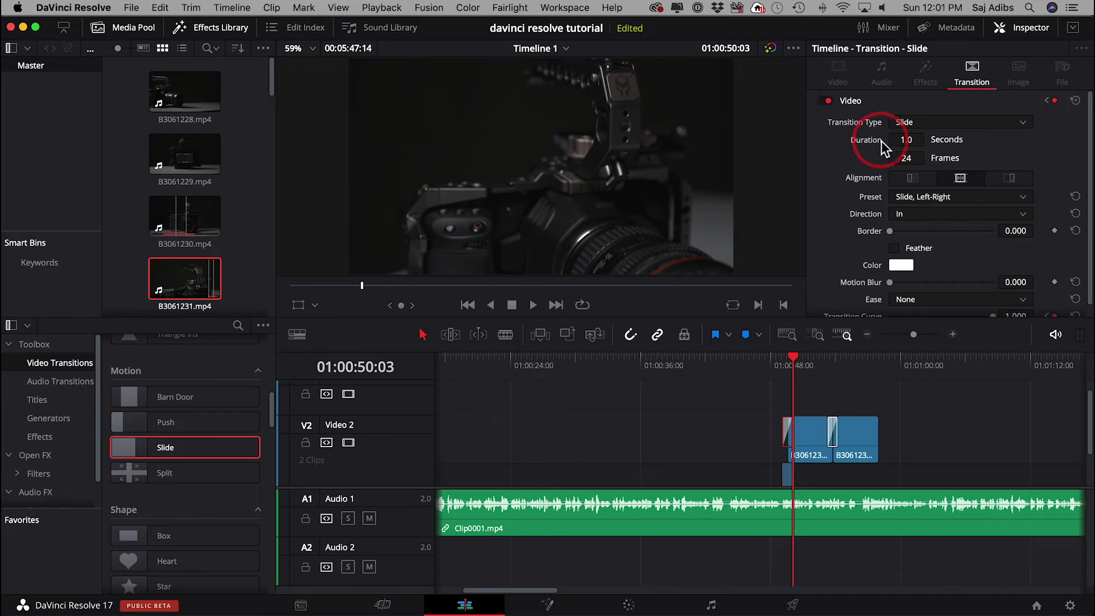
- Examine the available types and settings of the Slide transition, and close its settings
{"action": "left_click", "coordinate": [919, 126]}
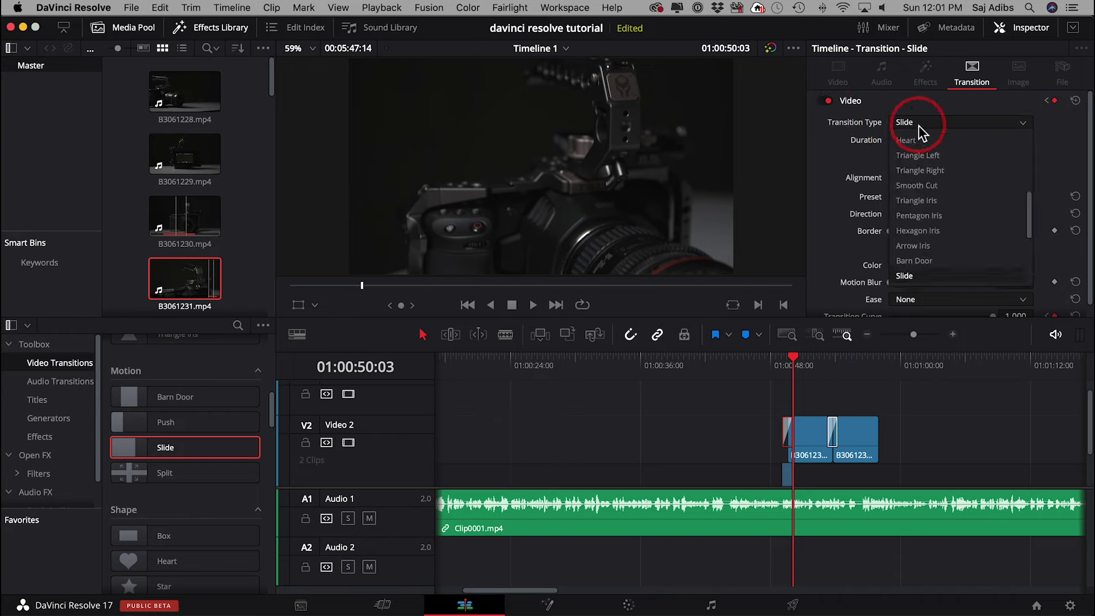
{"action": "left_click", "coordinate": [845, 156]}
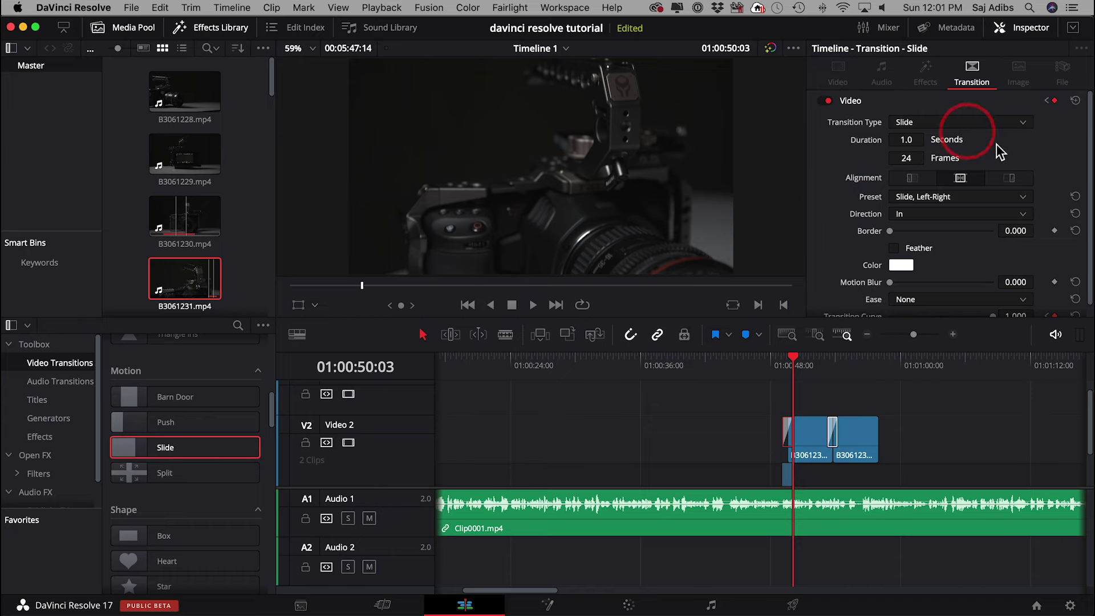
{"action": "left_click", "coordinate": [722, 448]}
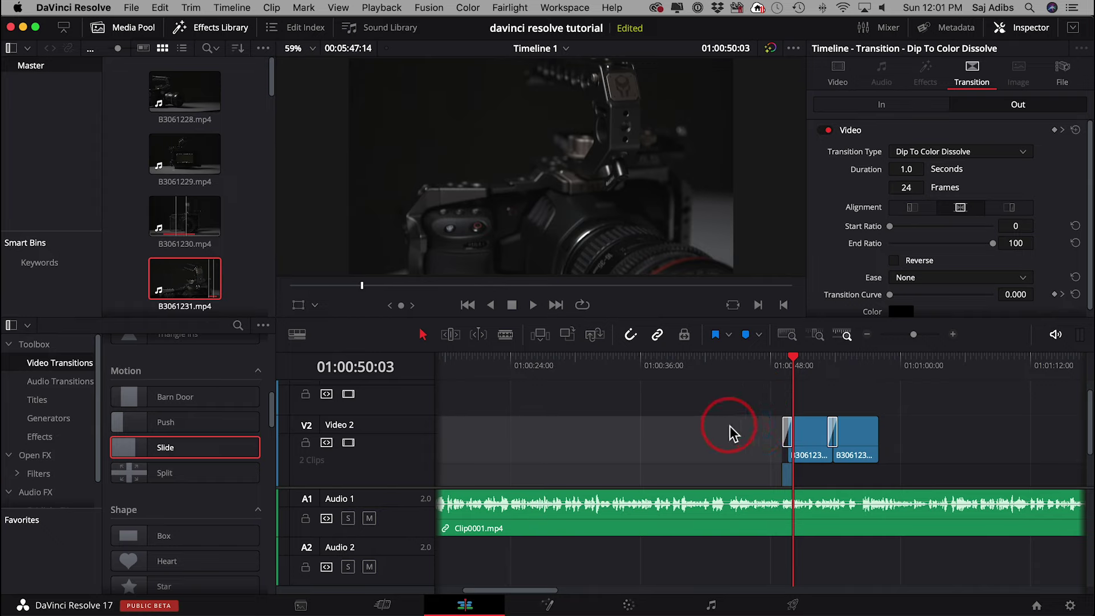
- Place the music track zn-1117-pixelate-88.wav from the Media Pool at the start of Audio 2
{"action": "scroll", "coordinate": [729, 431], "scroll_direction": "left", "scroll_amount": 6}
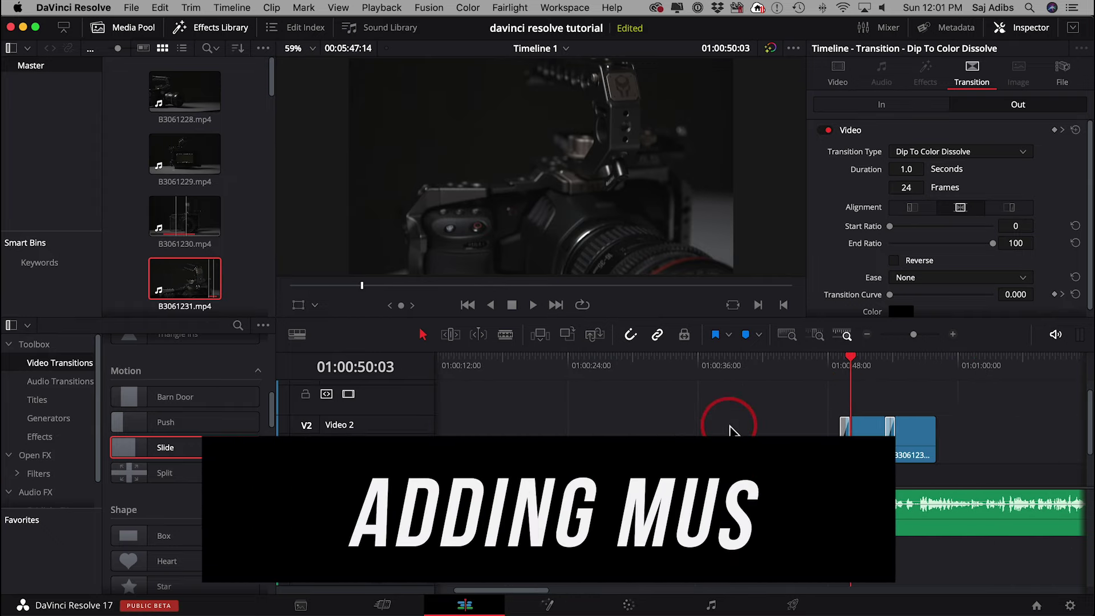
{"action": "left_click_drag", "start_coordinate": [1087, 422], "coordinate": [1090, 488]}
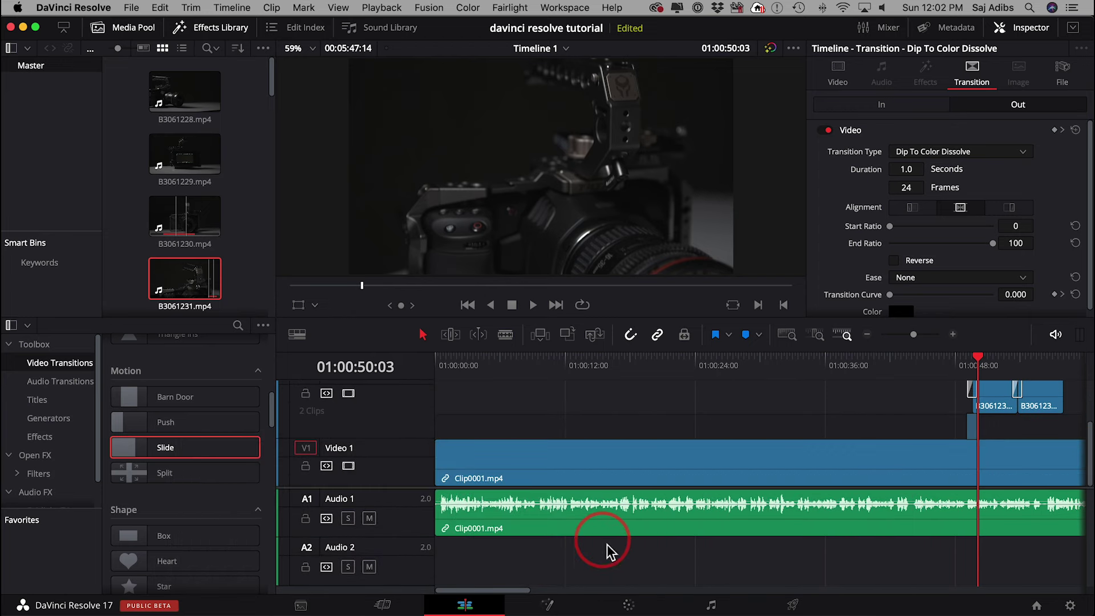
{"action": "right_click", "coordinate": [254, 160]}
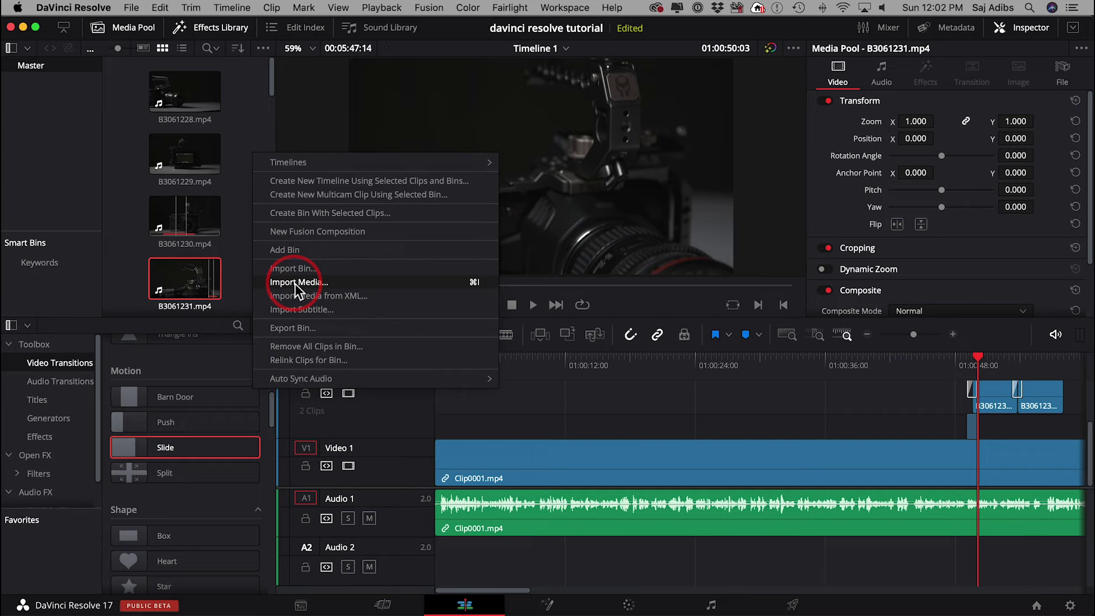
{"action": "left_click", "coordinate": [243, 124]}
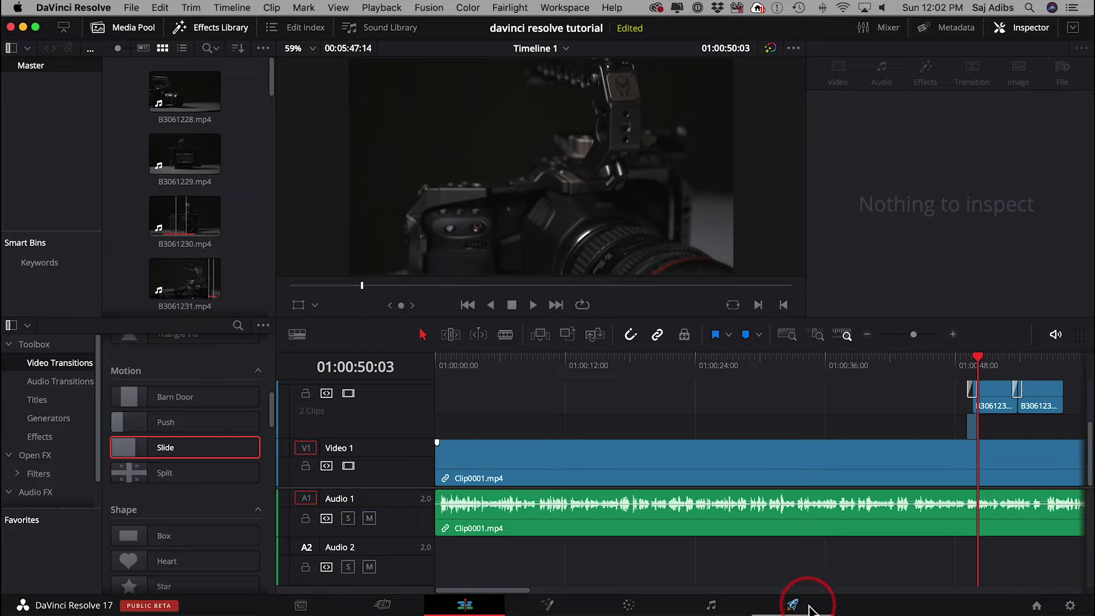
{"action": "scroll", "coordinate": [254, 206], "scroll_direction": "down", "scroll_amount": 10}
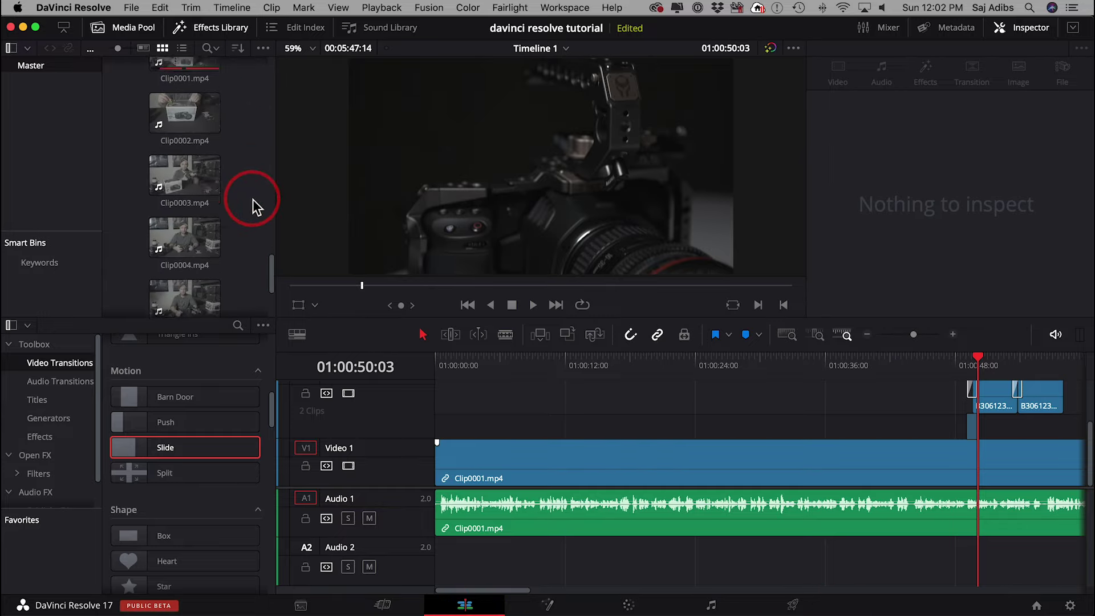
{"action": "left_click", "coordinate": [191, 276]}
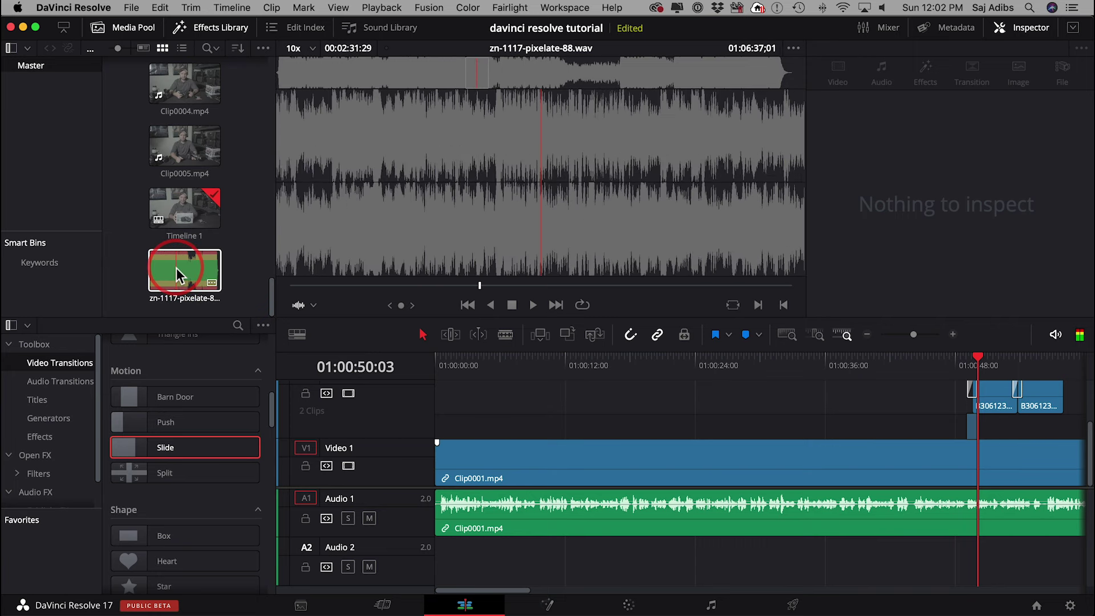
{"action": "left_click_drag", "start_coordinate": [174, 273], "coordinate": [441, 571]}
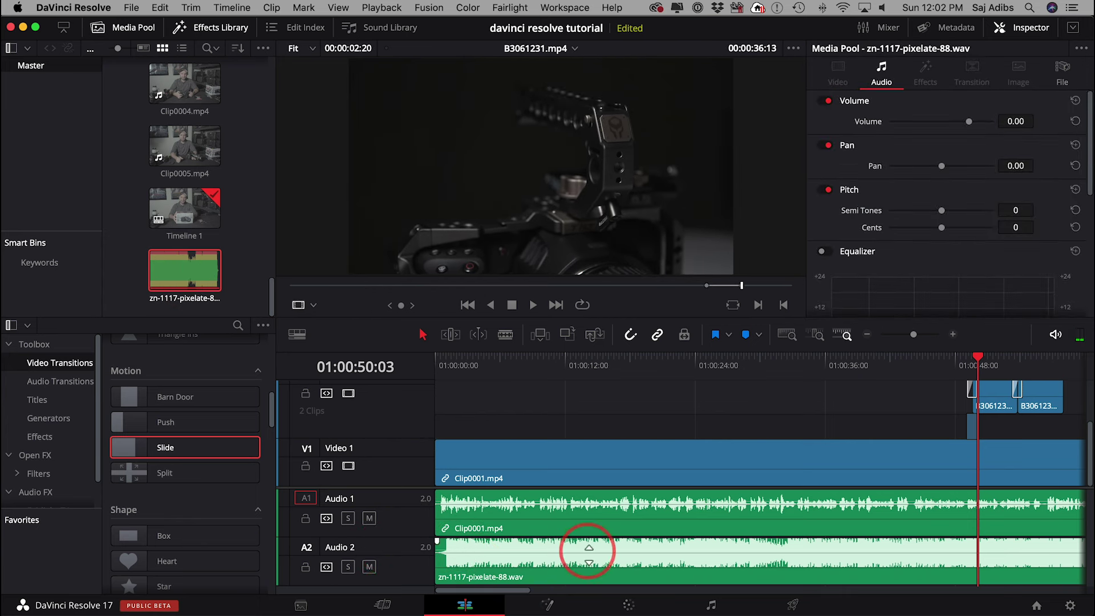
{"action": "left_click_drag", "start_coordinate": [914, 335], "coordinate": [904, 335]}
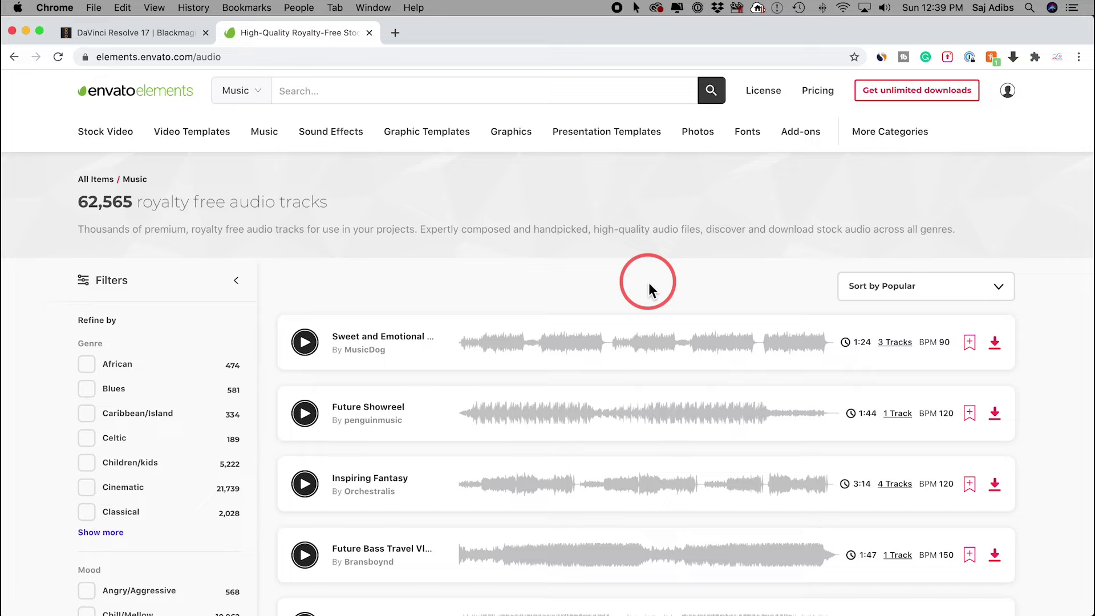
- Switch to Chrome and examine the royalty-free audio tracks page on Envato Elements
{"action": "left_click_drag", "start_coordinate": [136, 202], "coordinate": [325, 206]}
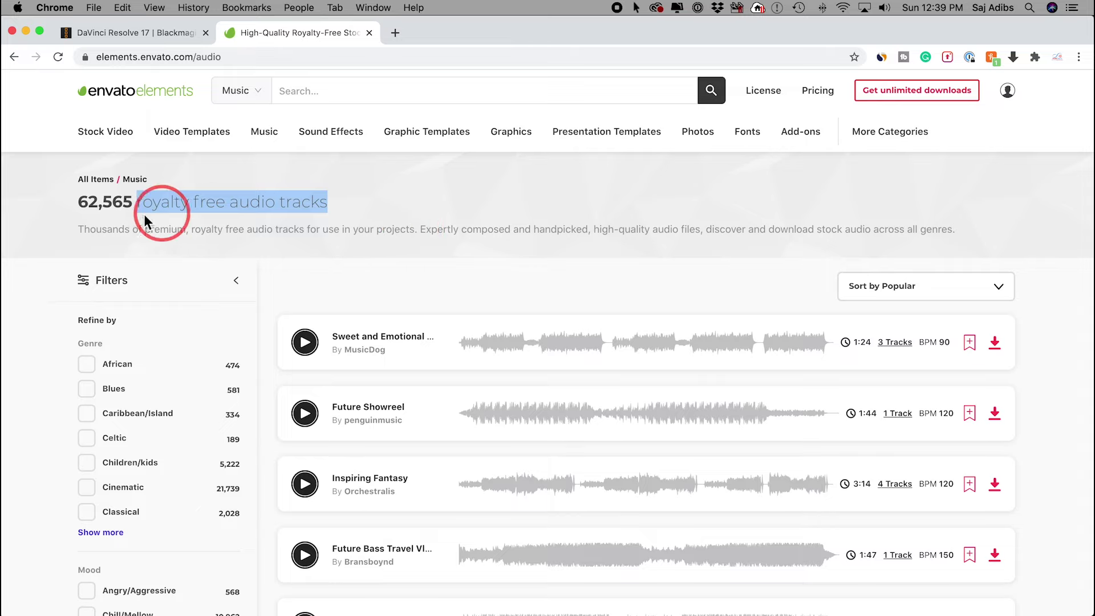
{"action": "left_click_drag", "start_coordinate": [80, 201], "coordinate": [365, 215]}
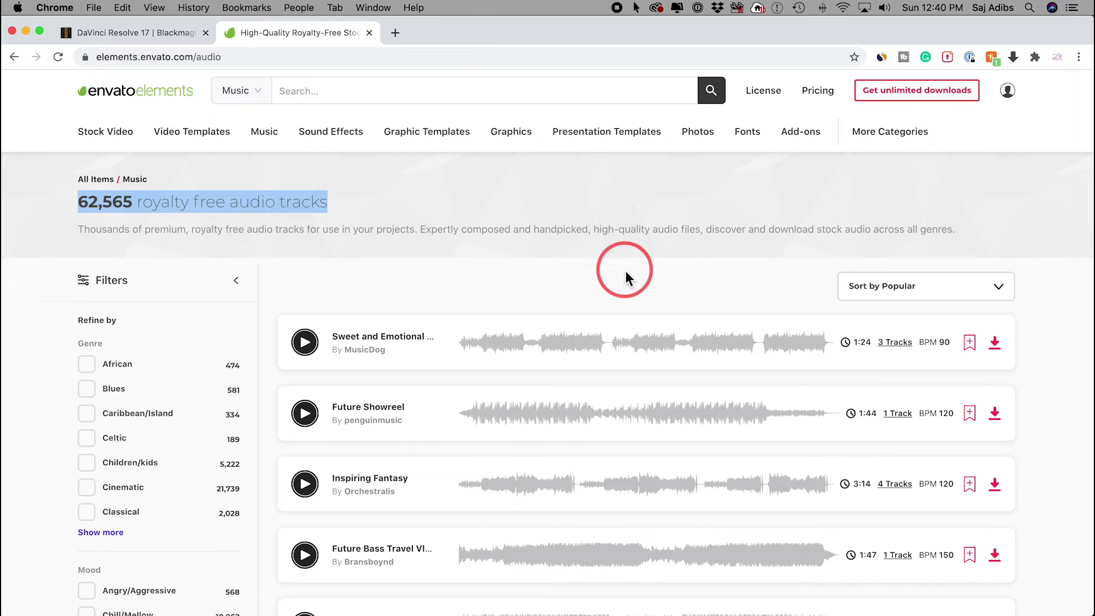
{"action": "scroll", "coordinate": [625, 270], "scroll_direction": "down", "scroll_amount": 1}
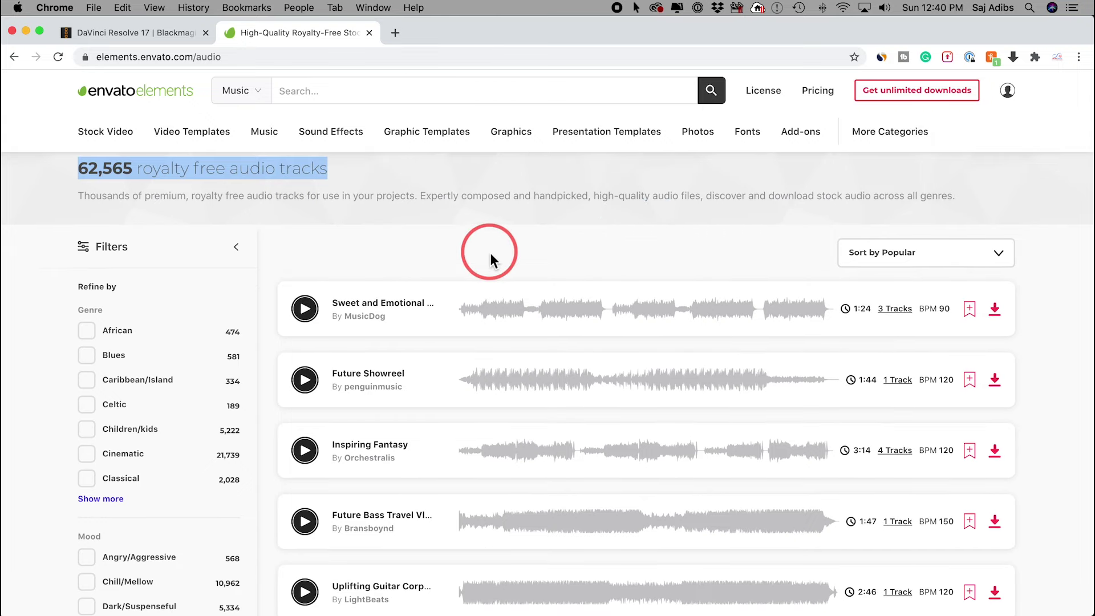
{"action": "scroll", "coordinate": [492, 255], "scroll_direction": "up", "scroll_amount": 1}
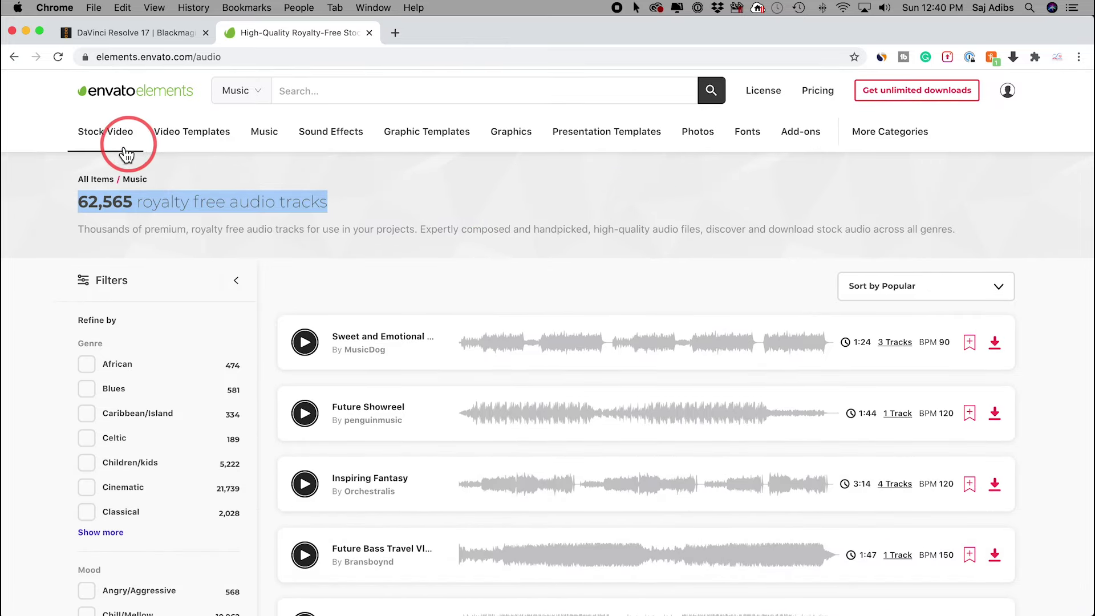
- Browse the Stock Video and Video Templates categories on Envato Elements, and return to Music
{"action": "mouse_move", "coordinate": [112, 153]}
{"action": "left_click", "coordinate": [102, 147]}
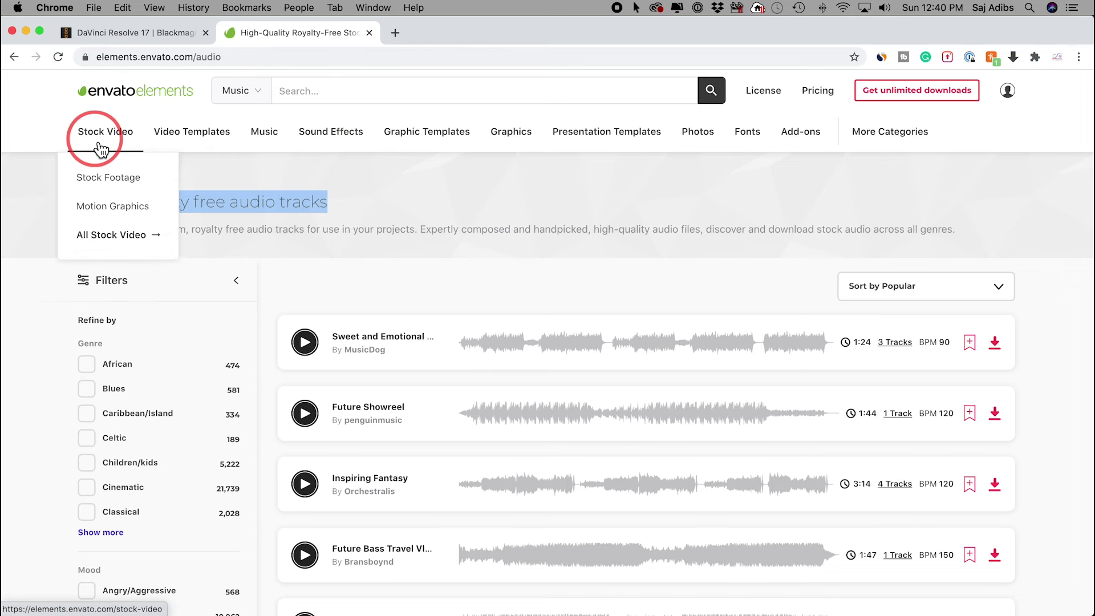
{"action": "scroll", "coordinate": [451, 308], "scroll_direction": "down", "scroll_amount": 2}
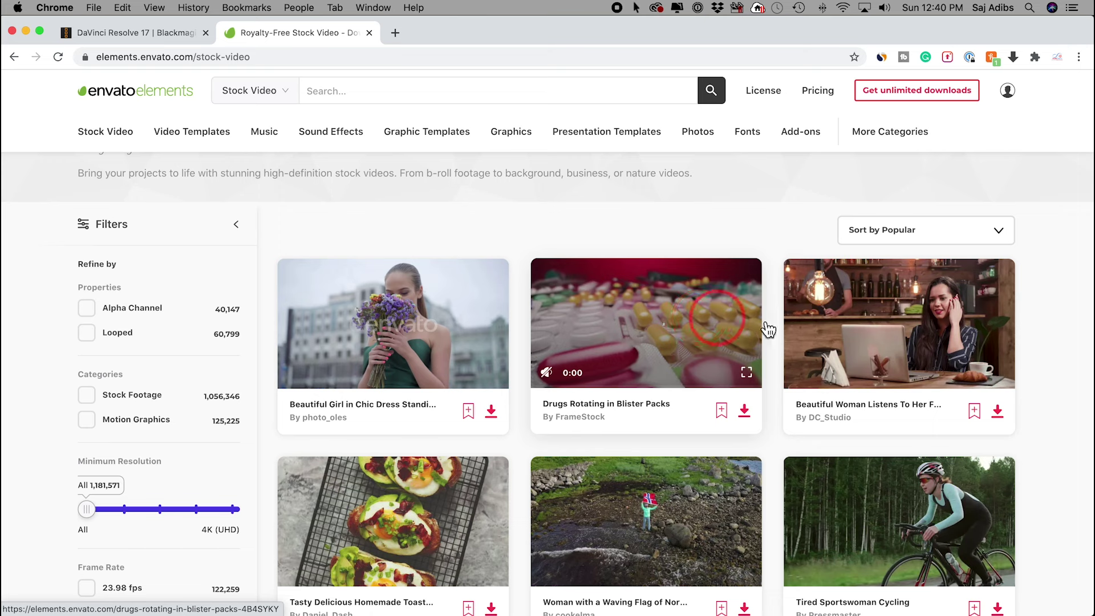
{"action": "scroll", "coordinate": [974, 319], "scroll_direction": "down", "scroll_amount": 2}
{"action": "scroll", "coordinate": [973, 319], "scroll_direction": "up", "scroll_amount": 3}
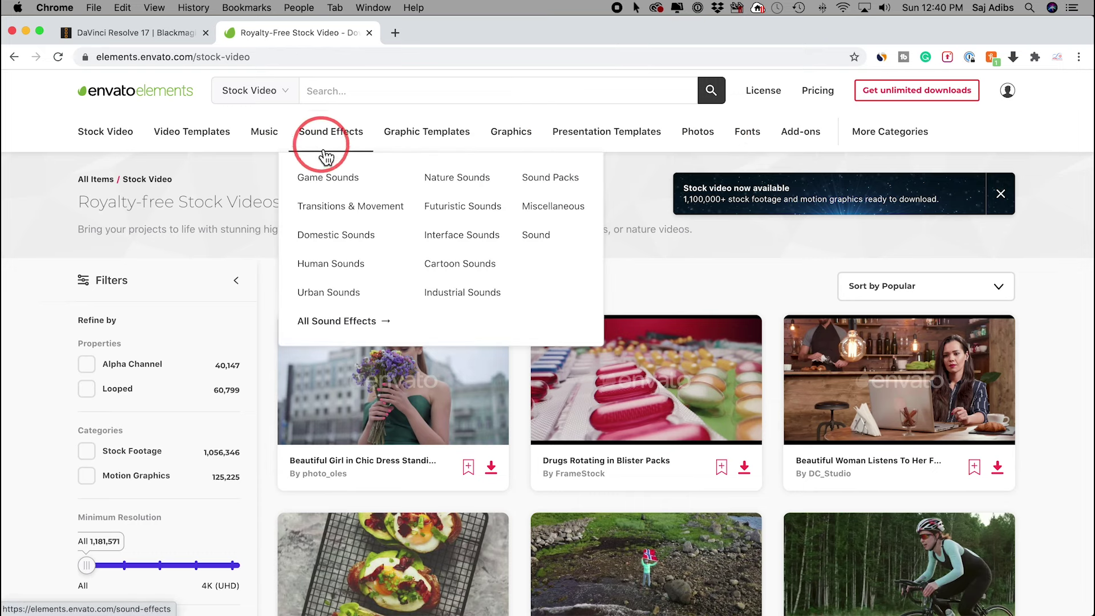
{"action": "left_click", "coordinate": [194, 146]}
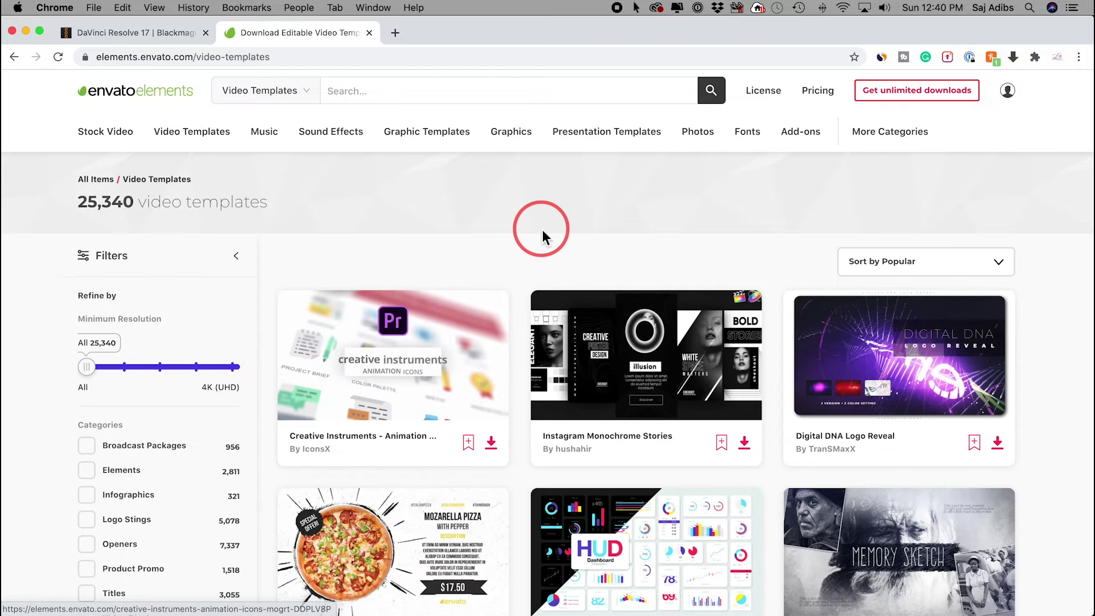
{"action": "scroll", "coordinate": [543, 229], "scroll_direction": "down", "scroll_amount": 2}
{"action": "scroll", "coordinate": [528, 254], "scroll_direction": "up", "scroll_amount": 2}
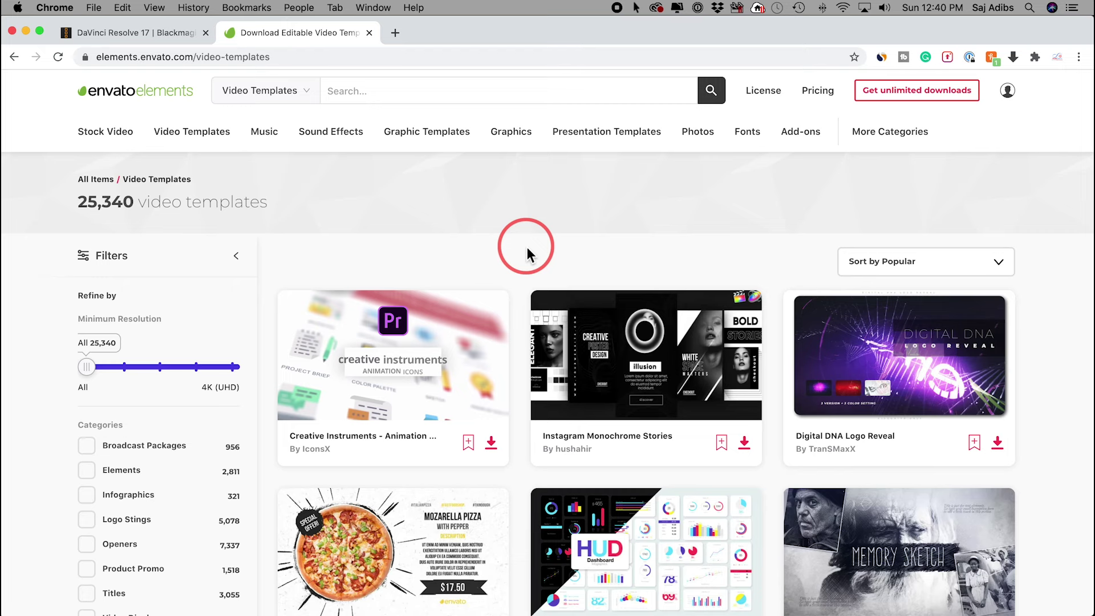
{"action": "left_click", "coordinate": [269, 134]}
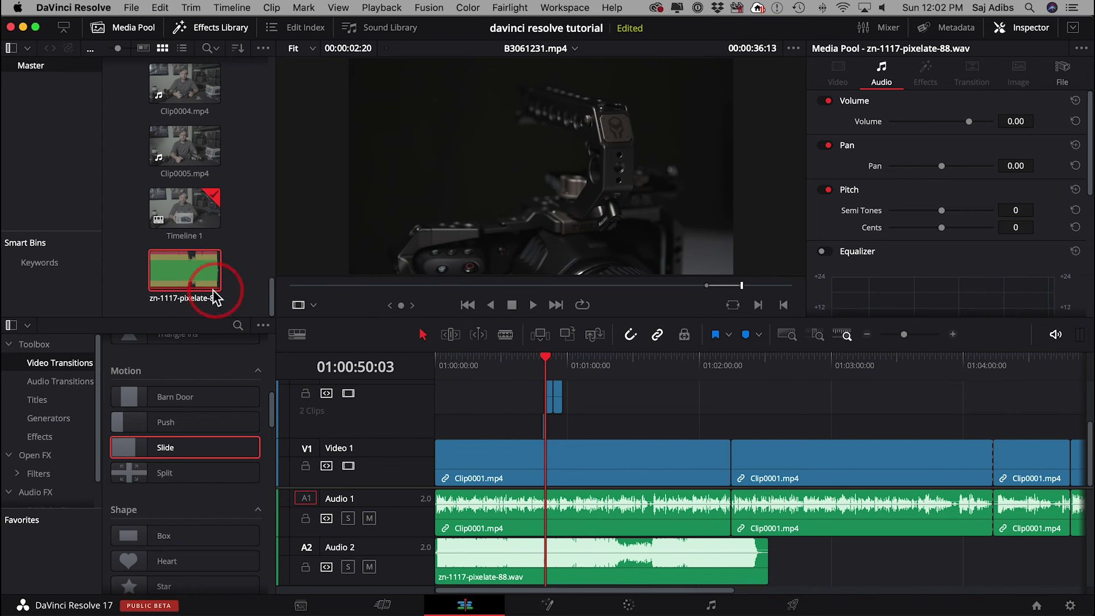
- Switch to DaVinci Resolve and add a second copy of zn-1117-pixelate-88.wav directly after the first on Audio 2
{"action": "left_click_drag", "start_coordinate": [215, 297], "coordinate": [771, 568]}
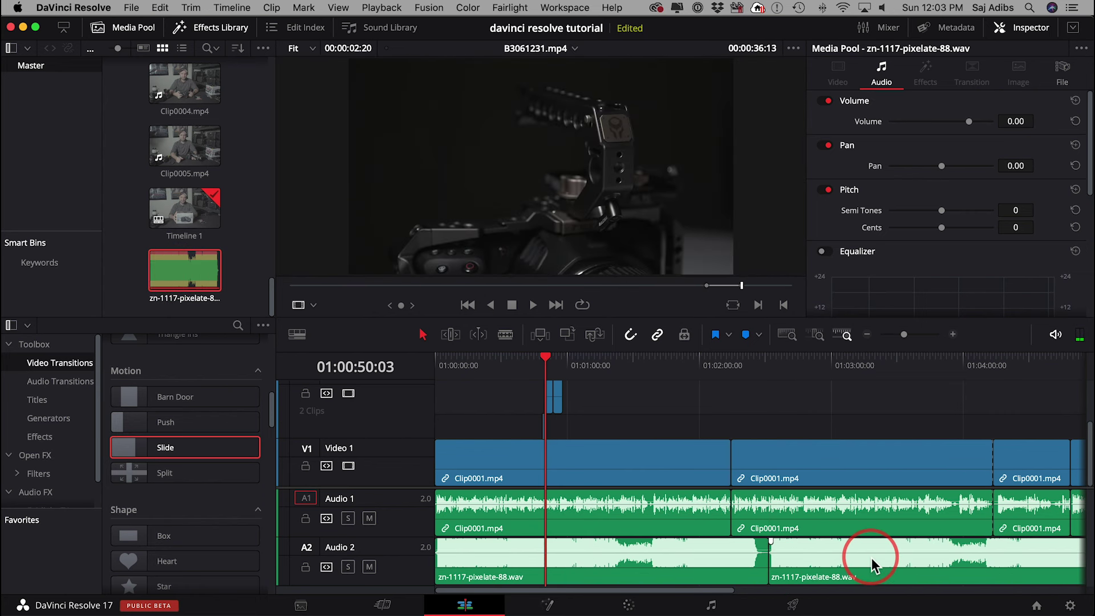
{"action": "scroll", "coordinate": [872, 558], "scroll_direction": "right", "scroll_amount": 8}
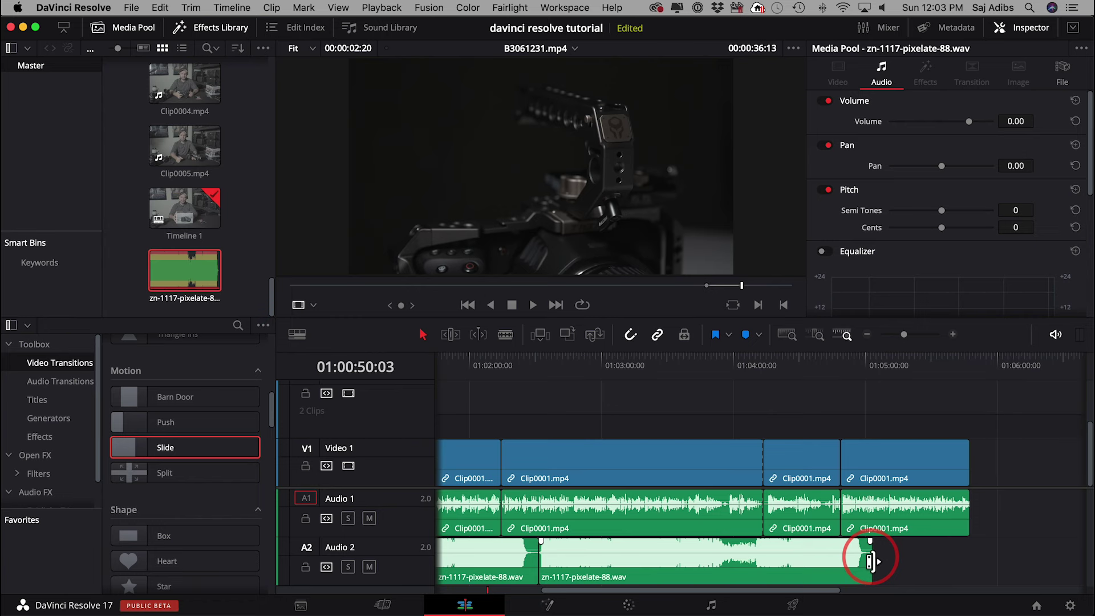
{"action": "scroll", "coordinate": [741, 550], "scroll_direction": "left", "scroll_amount": 8}
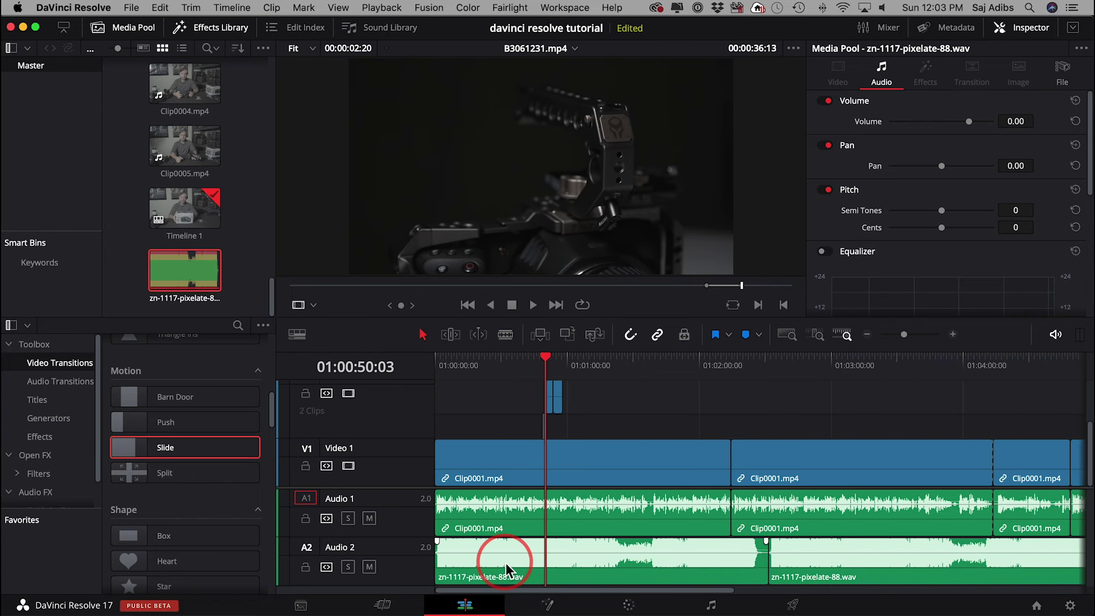
- Move the playhead to 01:00:31:09 and lower the Audio 2 music track's level to -30 in the Mixer
{"action": "left_click", "coordinate": [505, 357]}
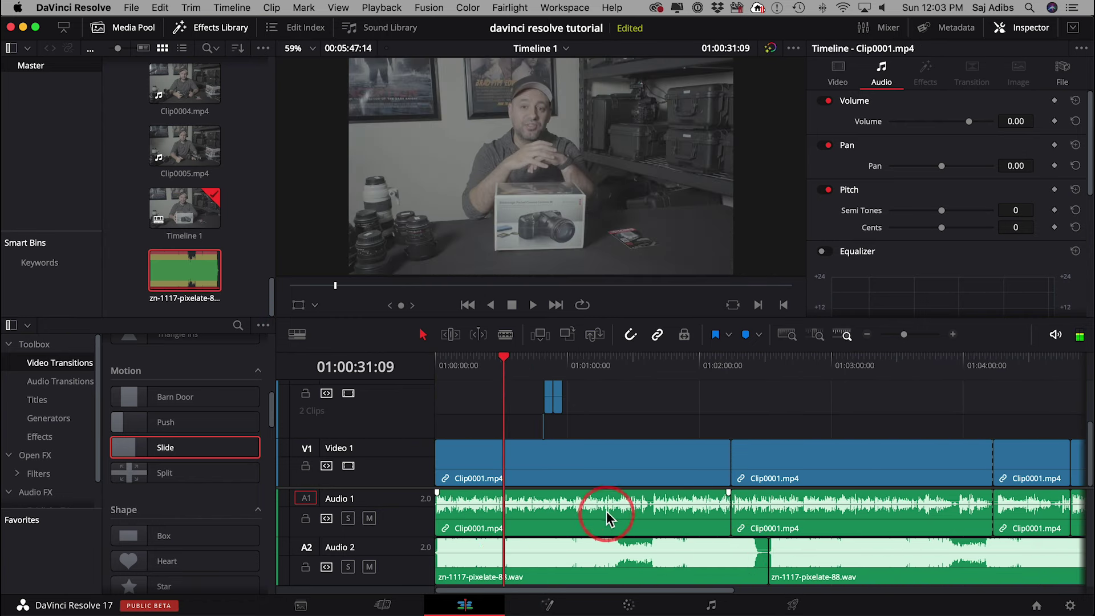
{"action": "left_click", "coordinate": [573, 566]}
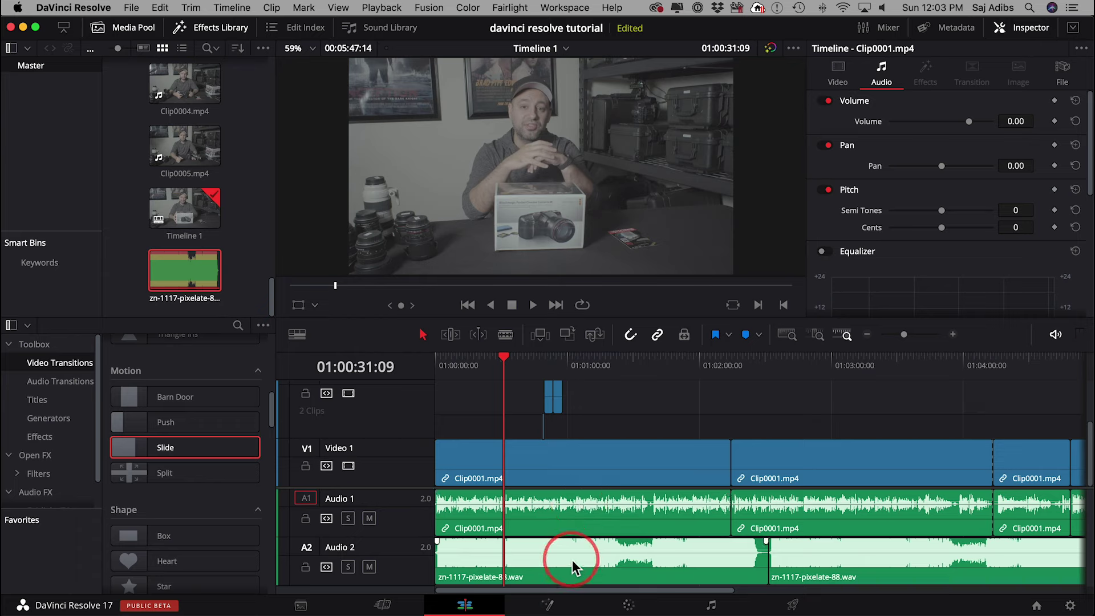
{"action": "left_click", "coordinate": [564, 503]}
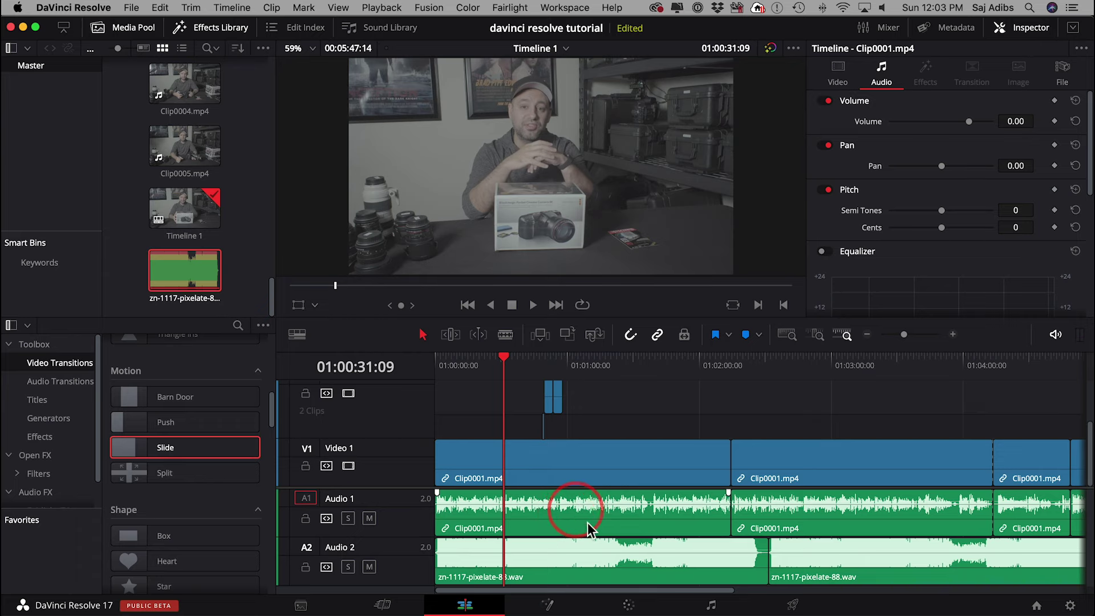
{"action": "left_click", "coordinate": [571, 547]}
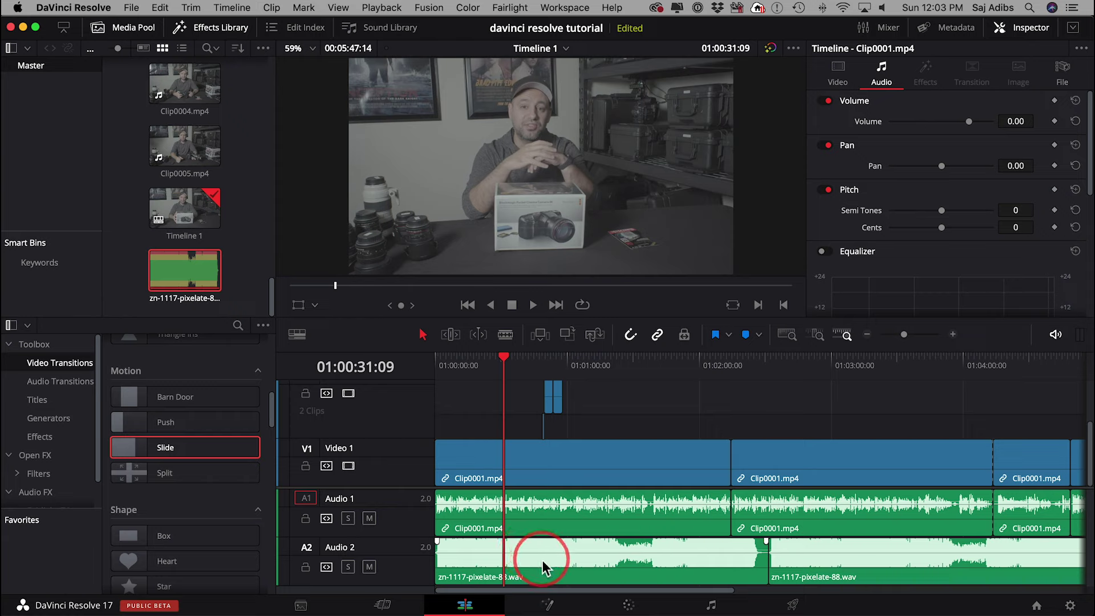
{"action": "mouse_move", "coordinate": [544, 552]}
{"action": "left_mouse_down"}
{"action": "mouse_move", "coordinate": [543, 568]}
{"action": "mouse_move", "coordinate": [543, 557]}
{"action": "left_mouse_up"}
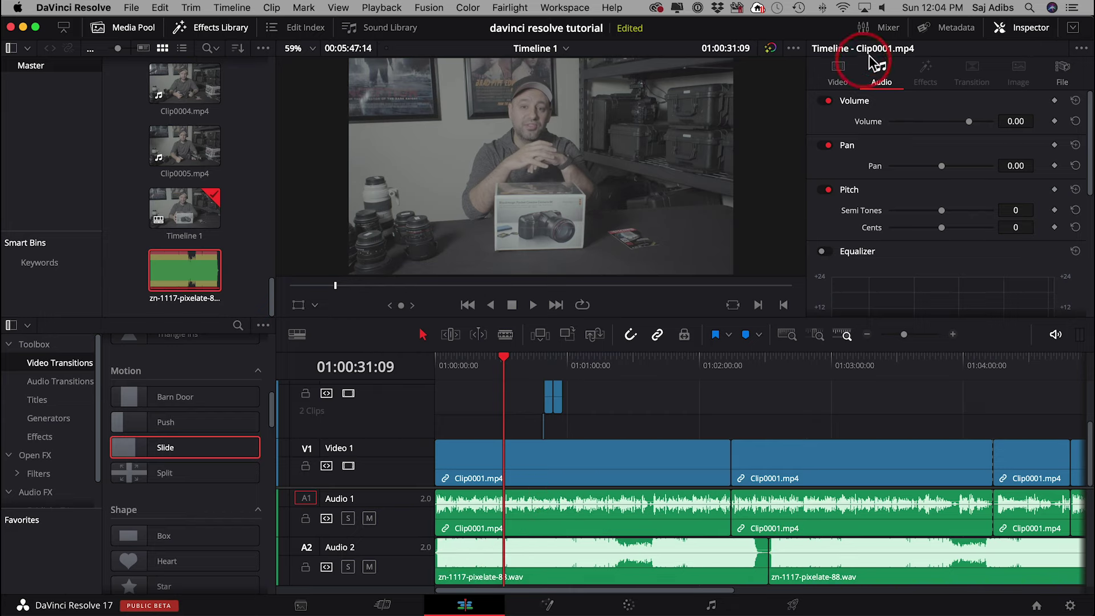
{"action": "left_click", "coordinate": [888, 32]}
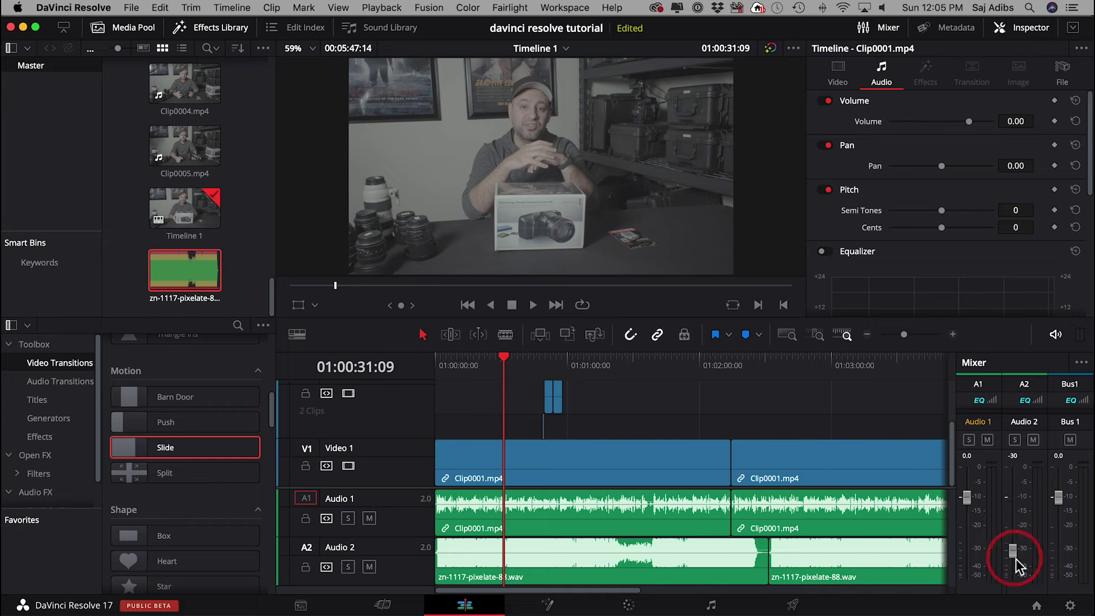
{"action": "left_click", "coordinate": [679, 415]}
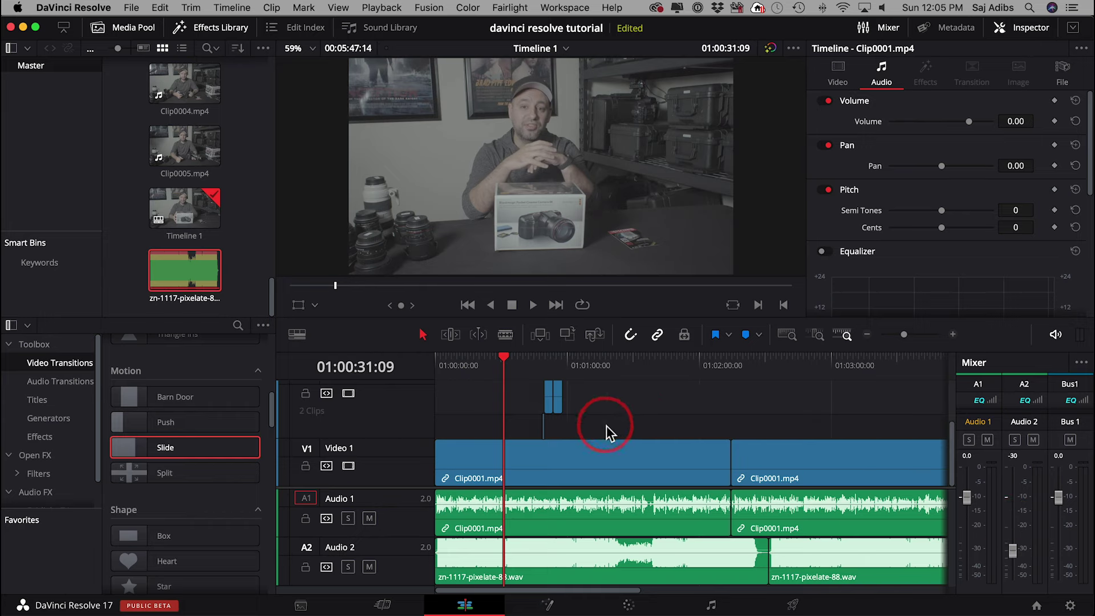
- Play the timeline and set the Audio 1 voice track's level to +1.9 in the Mixer
{"action": "key", "text": "space"}
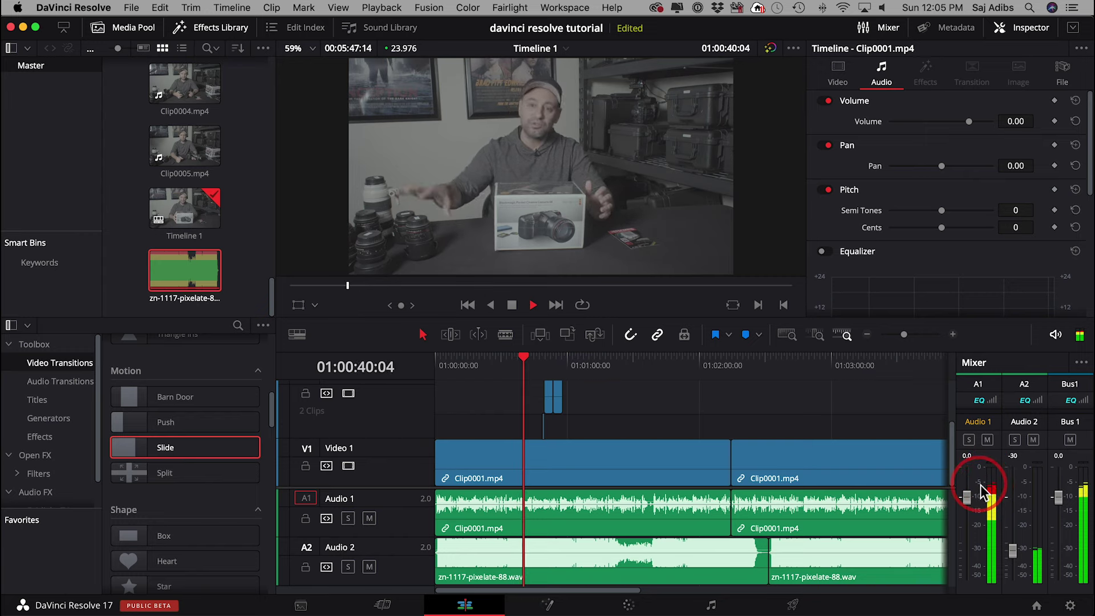
{"action": "left_click_drag", "start_coordinate": [967, 497], "coordinate": [968, 492]}
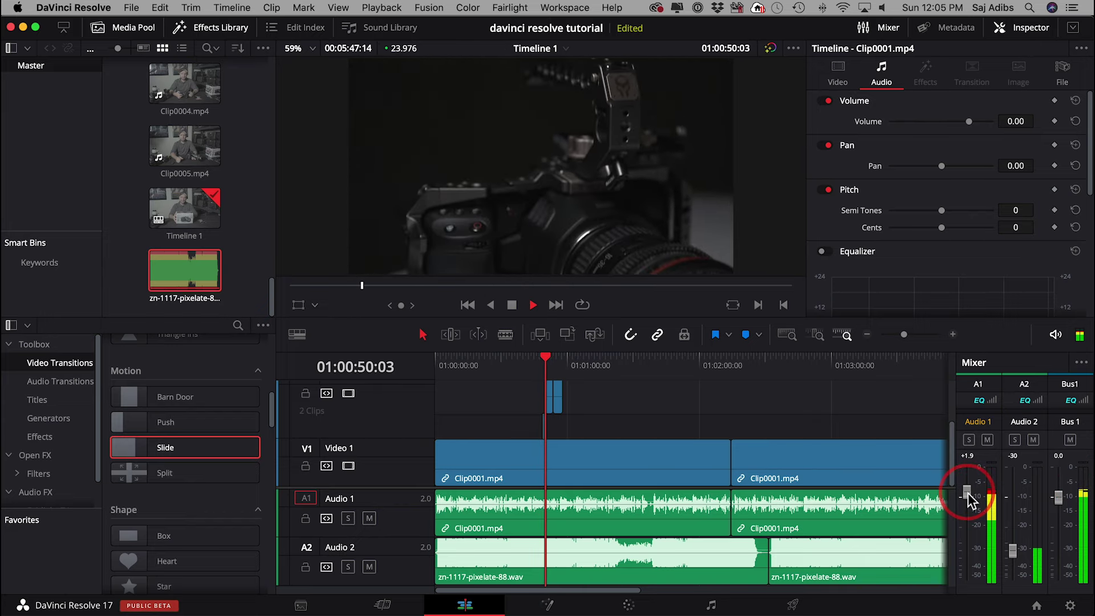
{"action": "left_click_drag", "start_coordinate": [968, 492], "coordinate": [991, 481]}
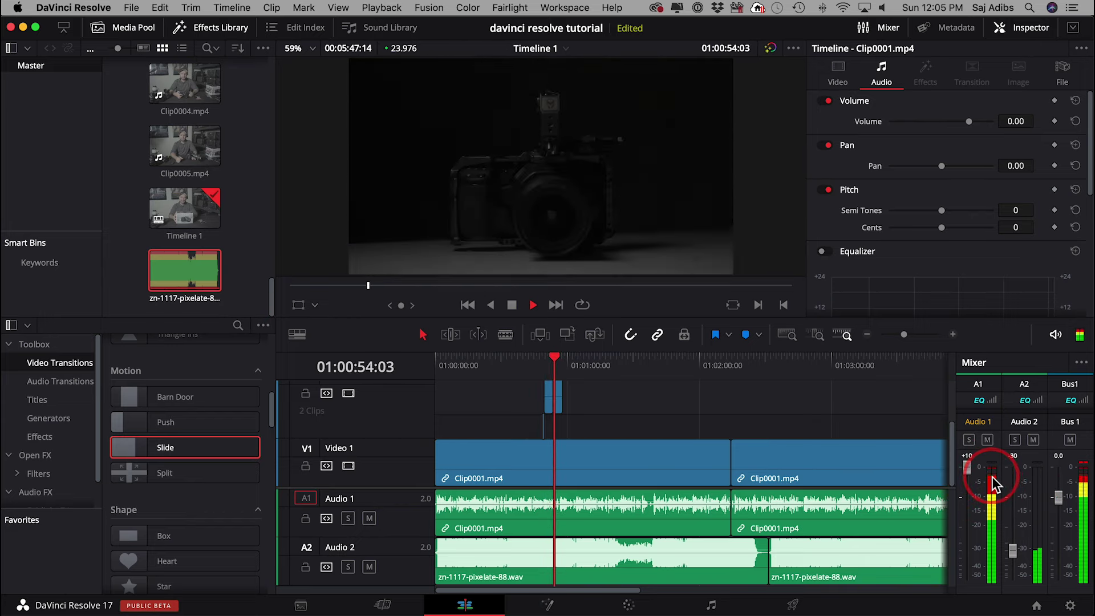
{"action": "left_click_drag", "start_coordinate": [991, 477], "coordinate": [968, 501]}
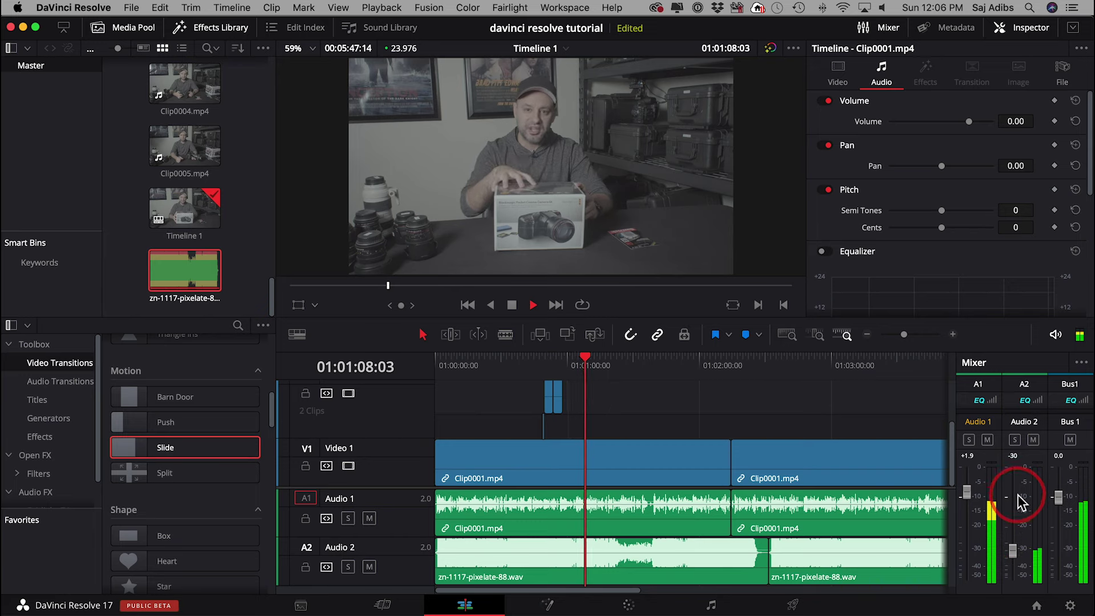
- Pull the Audio 1 level down fully, set Audio 2 to -7.1 in the Mixer, stop playback, and close the Mixer
{"action": "left_click_drag", "start_coordinate": [967, 492], "coordinate": [1012, 519]}
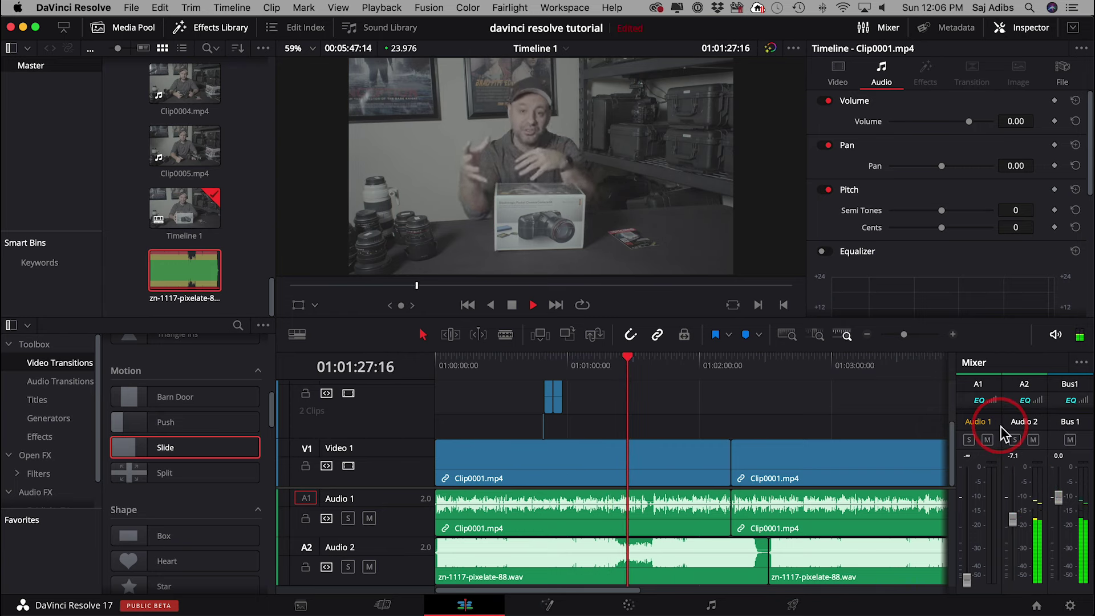
{"action": "key", "text": "space"}
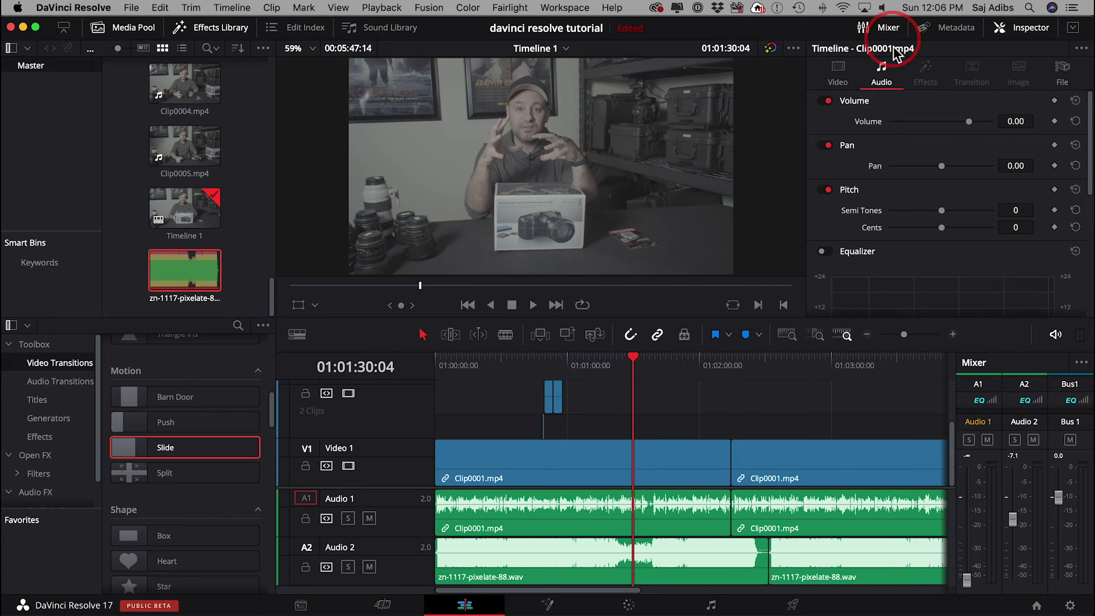
{"action": "left_click", "coordinate": [880, 27]}
- Add a fade-out of about 8 seconds to the last music clip, fade out the final Clip0001.mp4 video clip, and preview the ending
{"action": "scroll", "coordinate": [730, 422], "scroll_direction": "right", "scroll_amount": 5}
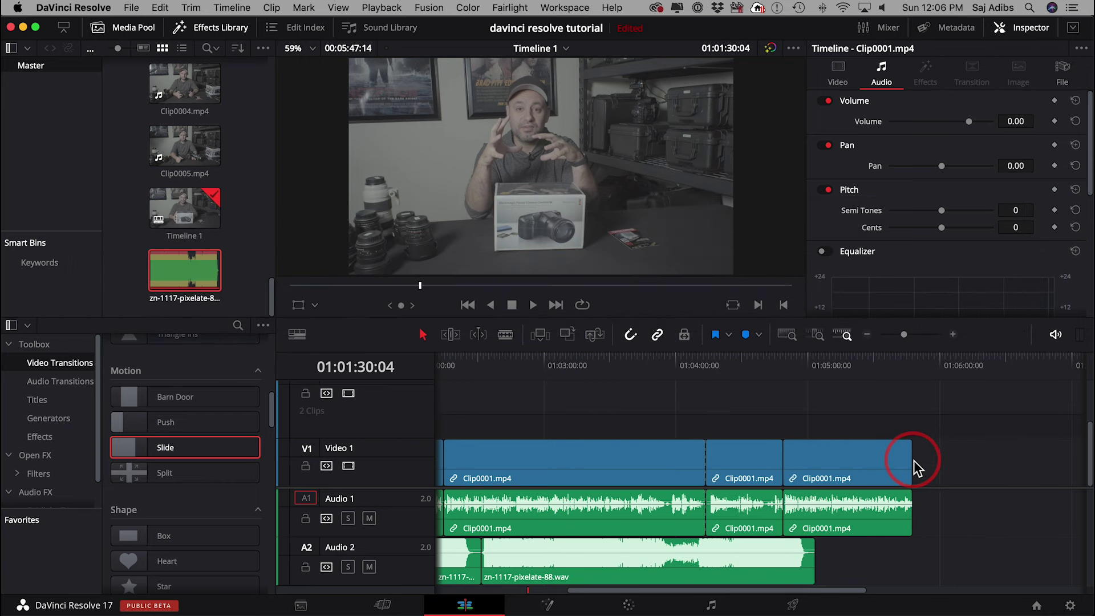
{"action": "mouse_move", "coordinate": [886, 480]}
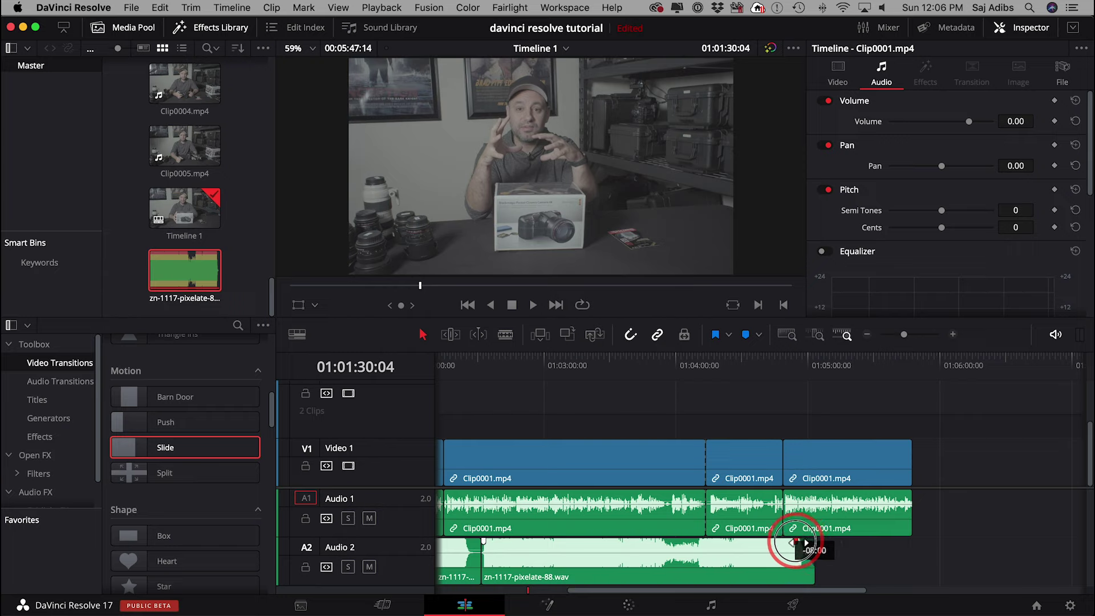
{"action": "mouse_move", "coordinate": [792, 549]}
{"action": "left_mouse_down"}
{"action": "mouse_move", "coordinate": [778, 547]}
{"action": "mouse_move", "coordinate": [805, 551]}
{"action": "left_mouse_up"}
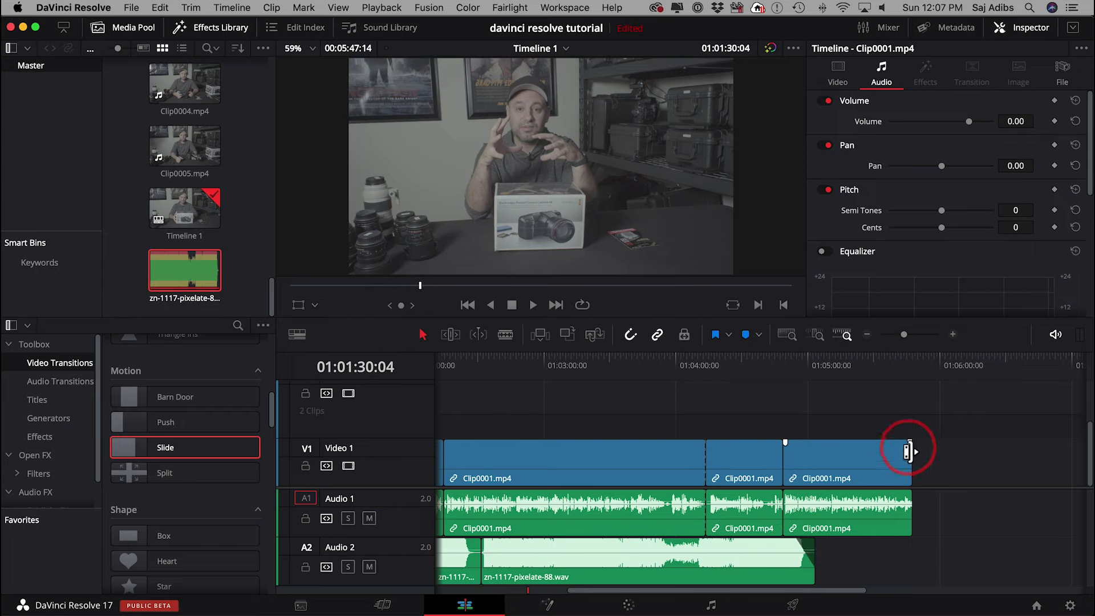
{"action": "left_click_drag", "start_coordinate": [909, 444], "coordinate": [890, 445]}
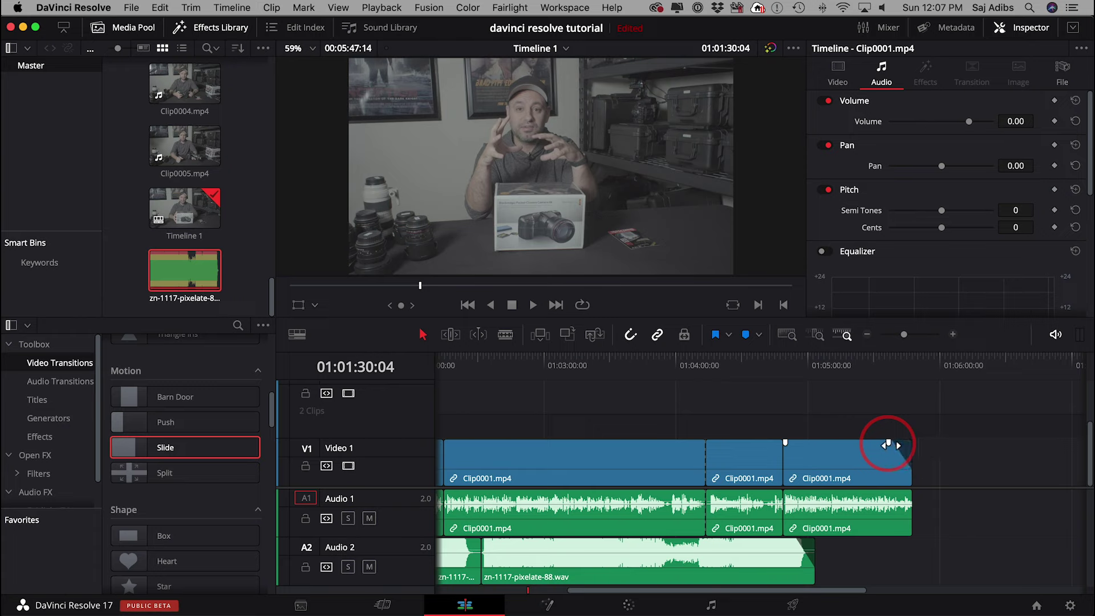
{"action": "left_click", "coordinate": [888, 368]}
{"action": "key", "text": "space"}
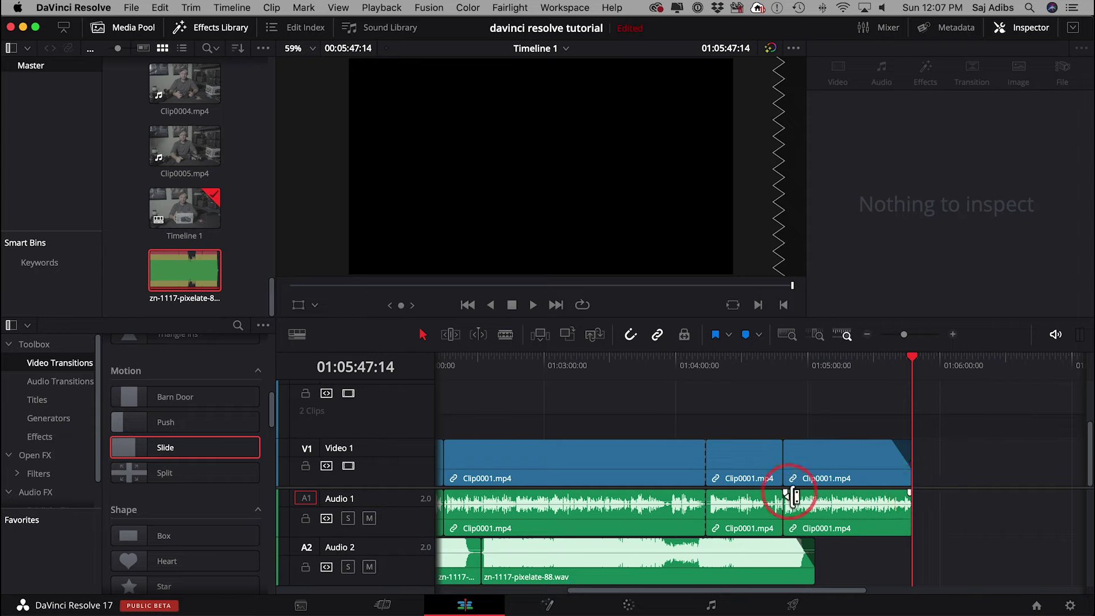
{"action": "left_click_drag", "start_coordinate": [785, 493], "coordinate": [745, 488]}
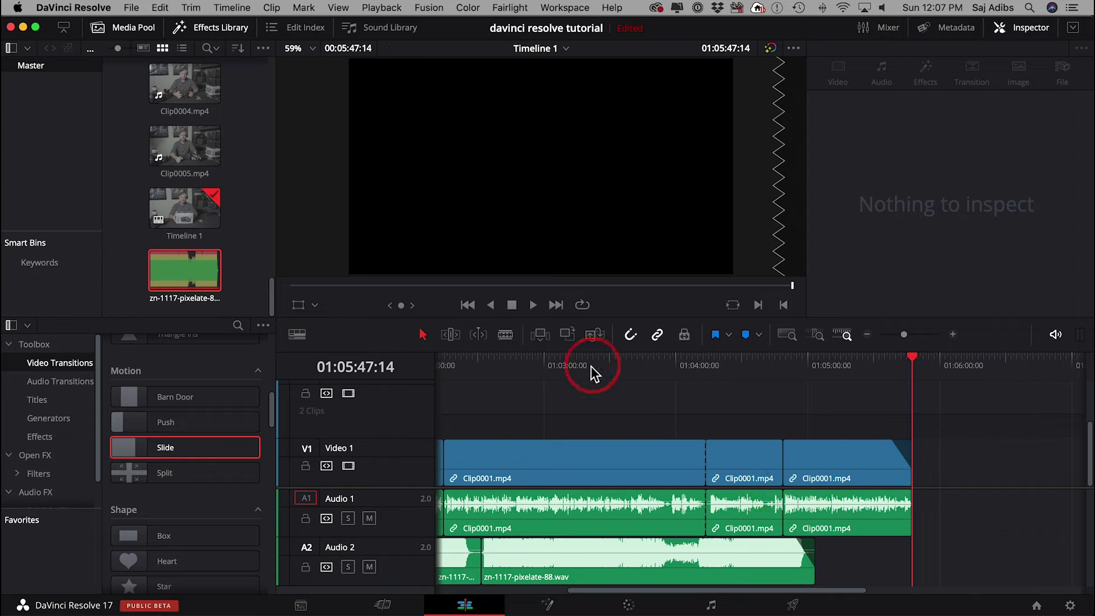
- Open the final clip on the Fusion page and add a Text node and a Paint node to its composition
{"action": "left_click", "coordinate": [548, 605]}
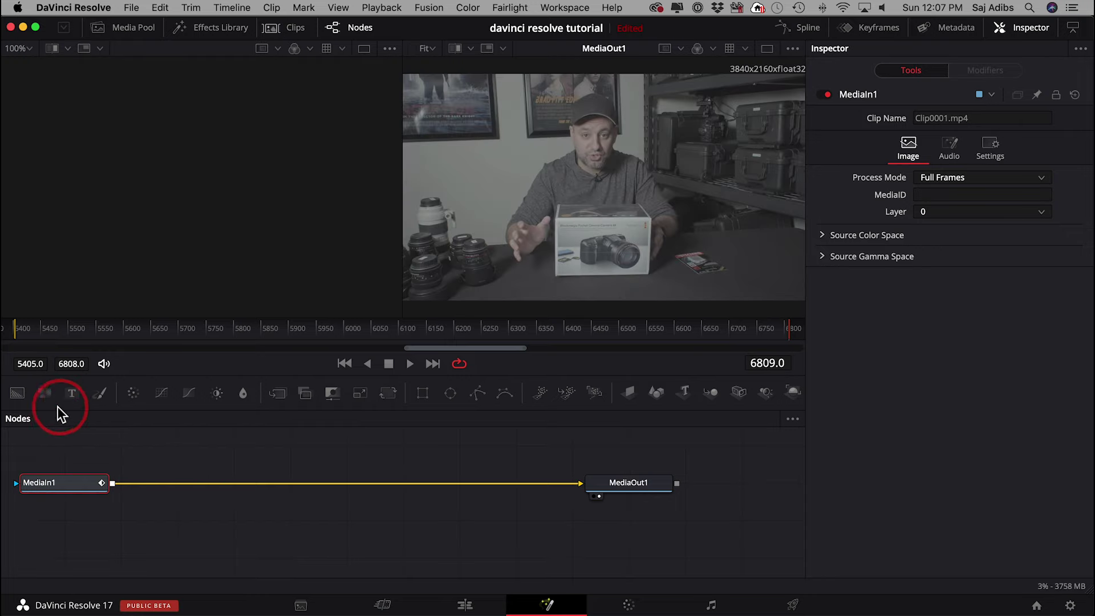
{"action": "left_click", "coordinate": [75, 397]}
{"action": "left_click", "coordinate": [104, 396]}
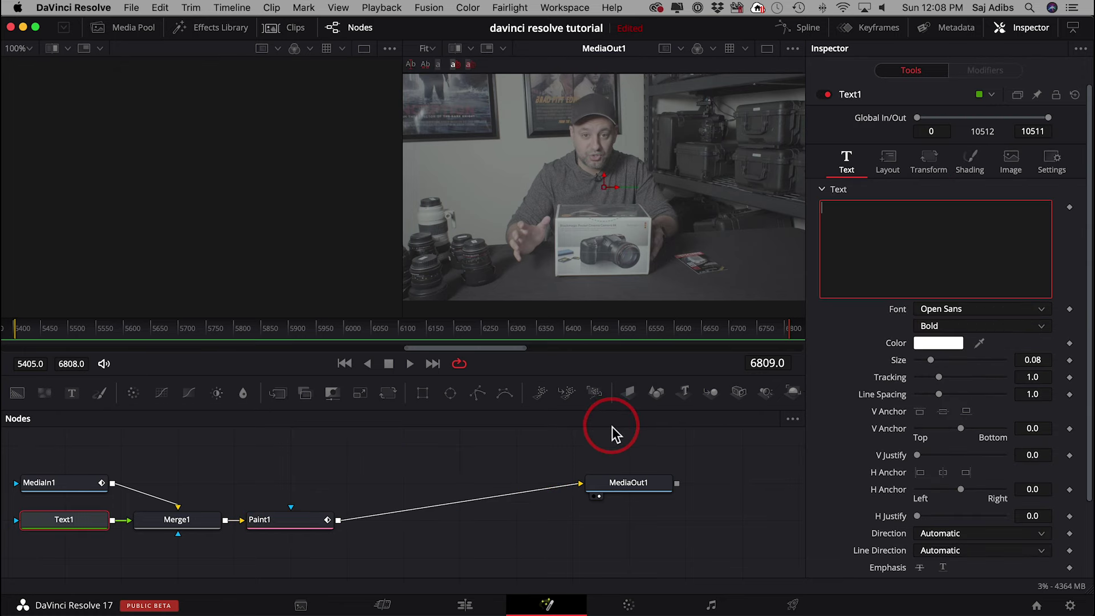
- Go to the Color page, move the playhead to 01:05:10:19, and look through timeline clips 01 to 03
{"action": "left_click", "coordinate": [629, 605]}
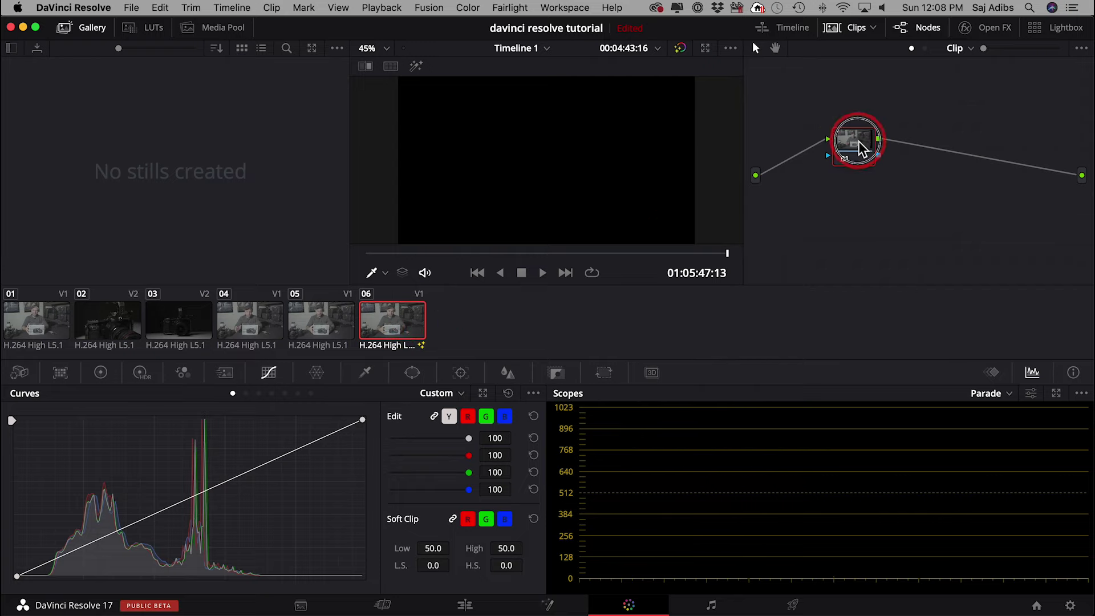
{"action": "left_click", "coordinate": [500, 253]}
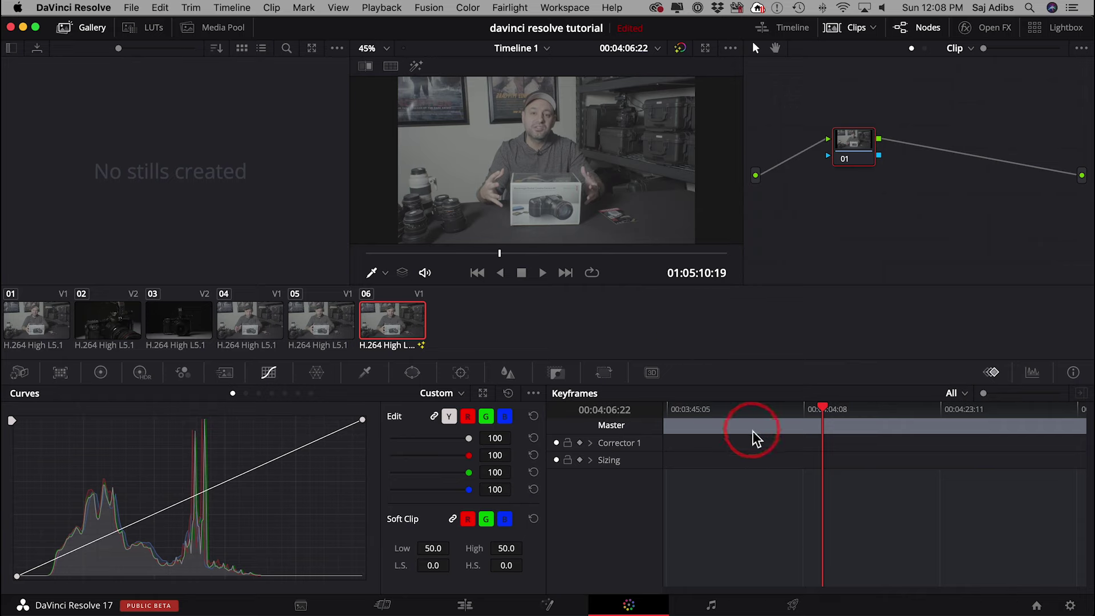
{"action": "left_click", "coordinate": [35, 322]}
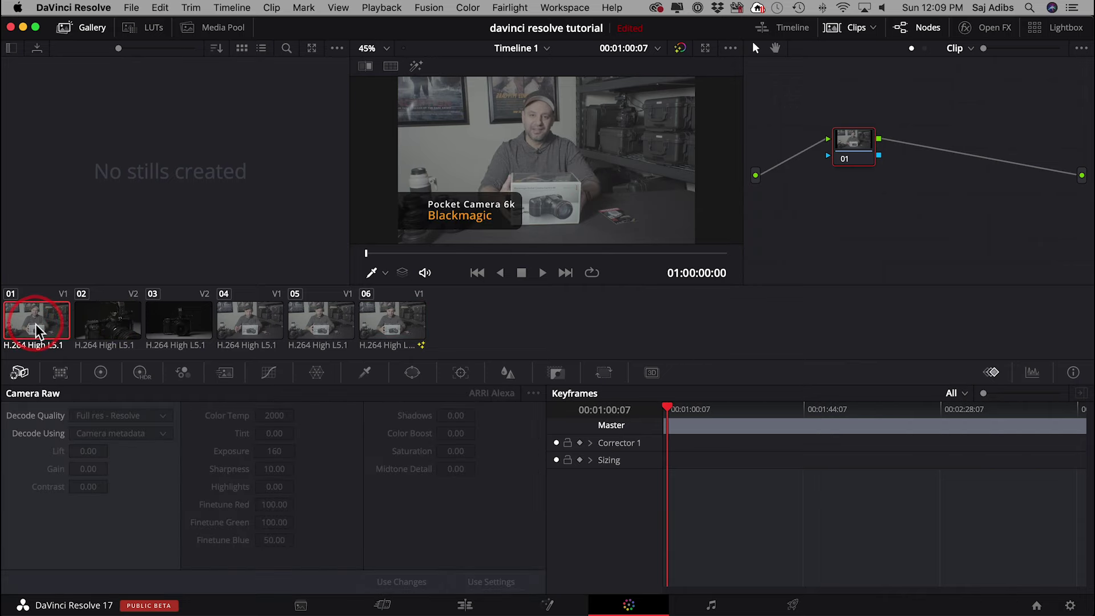
{"action": "left_click", "coordinate": [117, 321]}
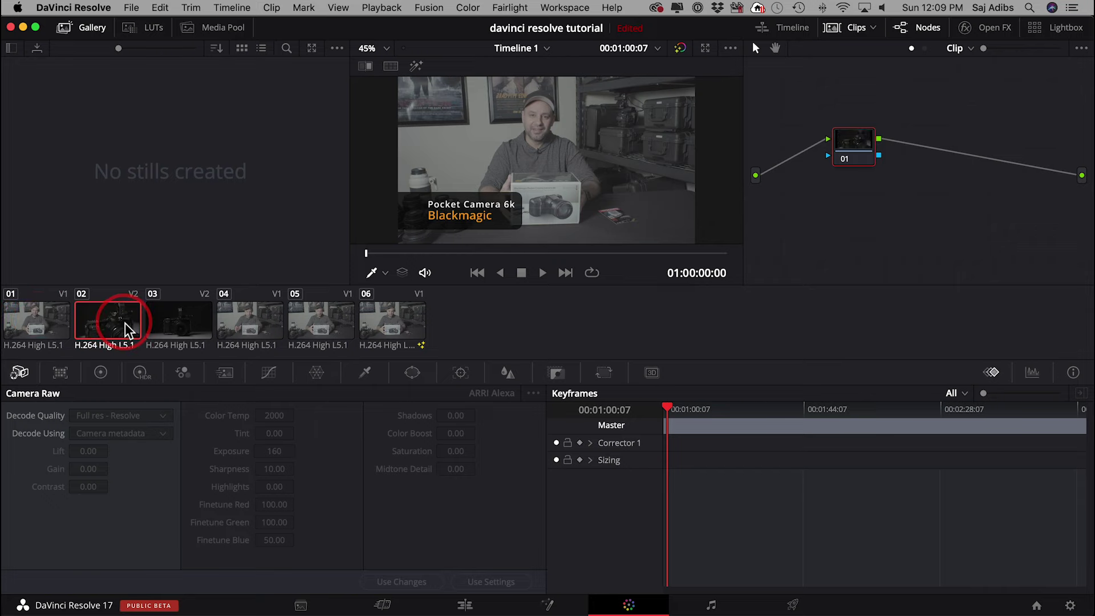
{"action": "left_click", "coordinate": [175, 326]}
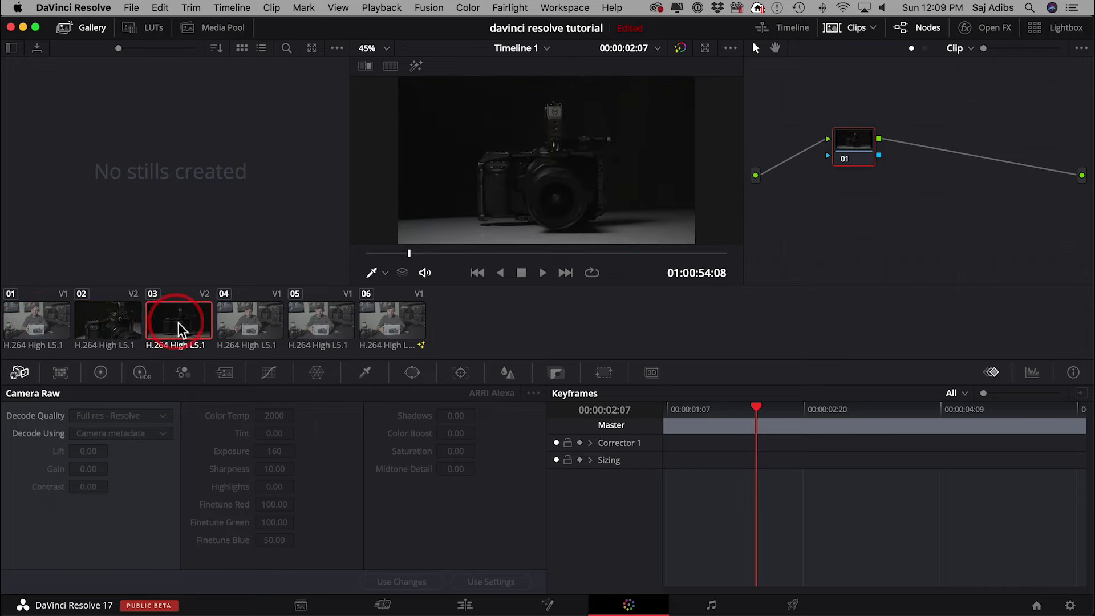
- In the primary color wheels for clip 01, set Shadows to -46, Highlights to 31.50 and Saturation to 100
{"action": "left_click", "coordinate": [30, 322]}
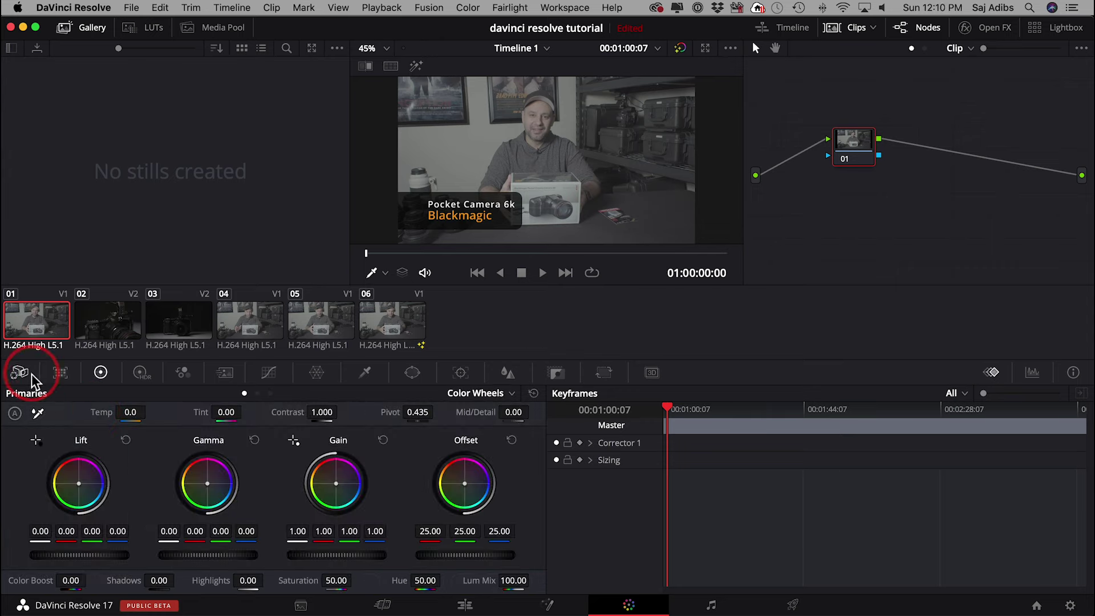
{"action": "left_click", "coordinate": [22, 374]}
{"action": "left_click", "coordinate": [58, 375]}
{"action": "left_click", "coordinate": [100, 374]}
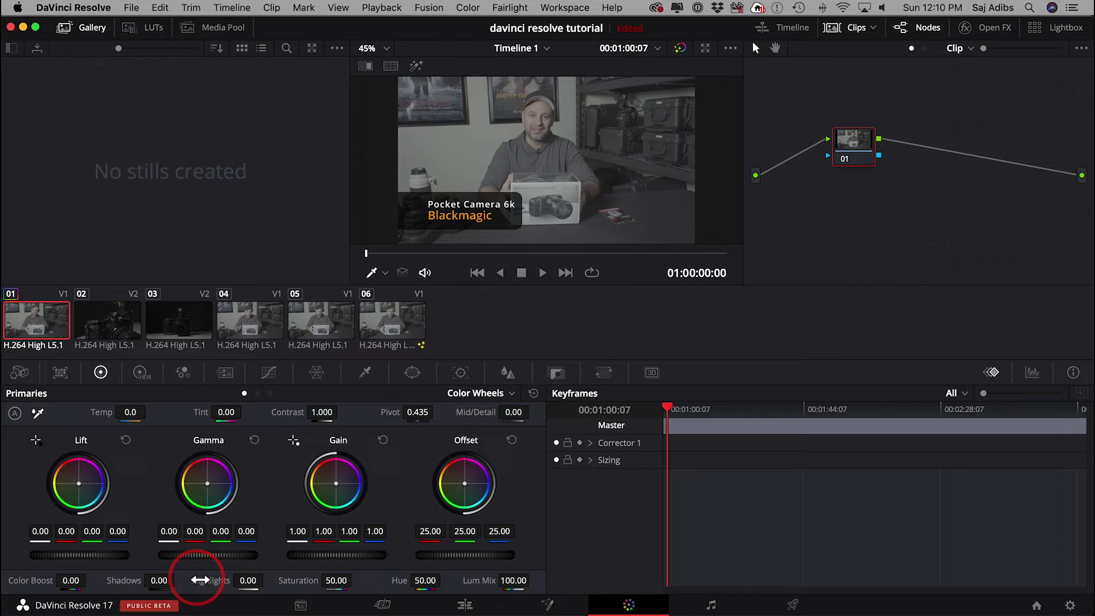
{"action": "left_click_drag", "start_coordinate": [165, 583], "coordinate": [284, 583]}
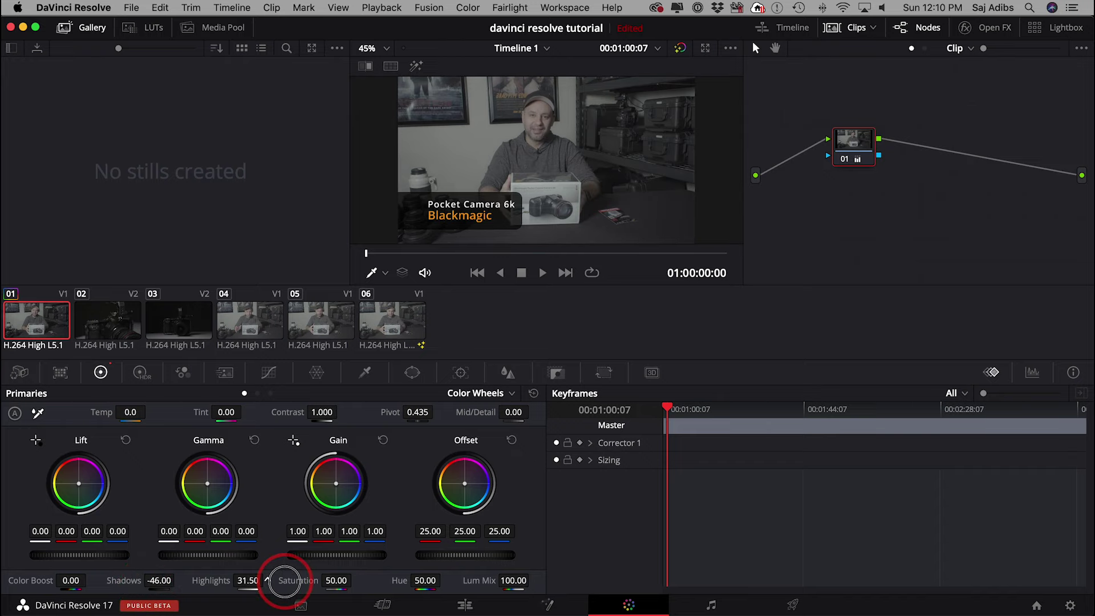
{"action": "left_click", "coordinate": [336, 582]}
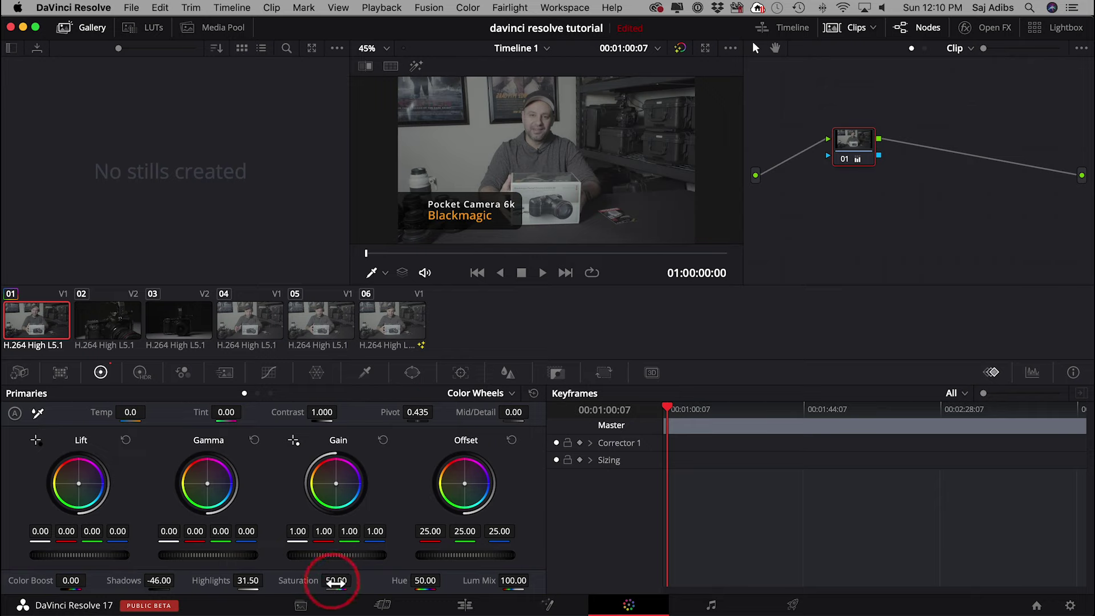
{"action": "left_click_drag", "start_coordinate": [336, 581], "coordinate": [426, 580]}
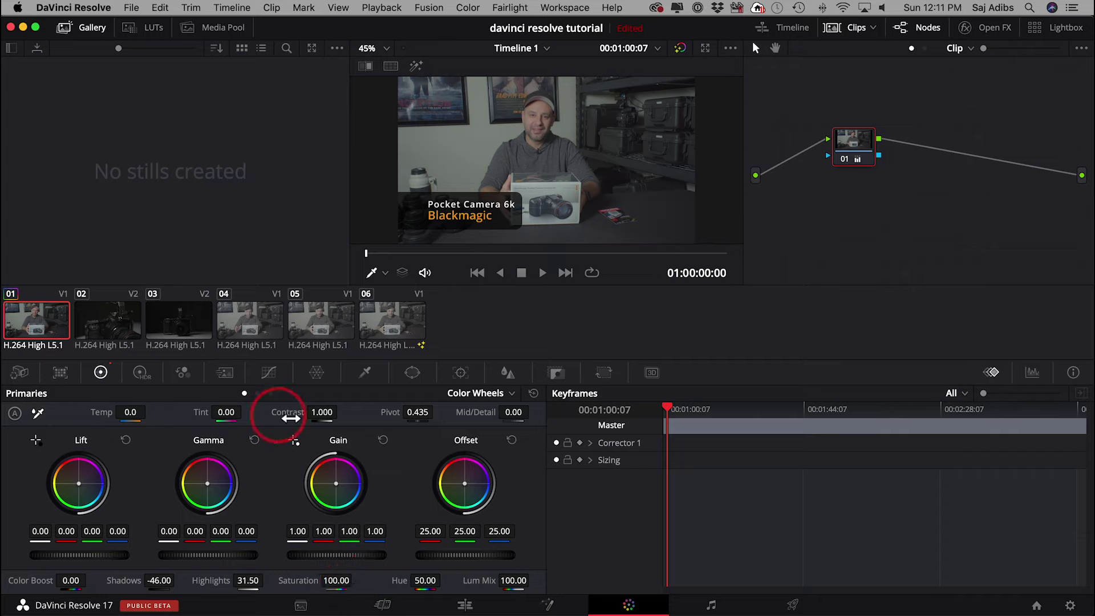
- Set clip 01's Temp to 10, Tint to 11, Contrast to 1.496 and Mid/Detail to -36.50
{"action": "mouse_move", "coordinate": [133, 415]}
{"action": "left_mouse_down"}
{"action": "mouse_move", "coordinate": [225, 411]}
{"action": "mouse_move", "coordinate": [53, 416]}
{"action": "mouse_move", "coordinate": [132, 420]}
{"action": "left_mouse_up"}
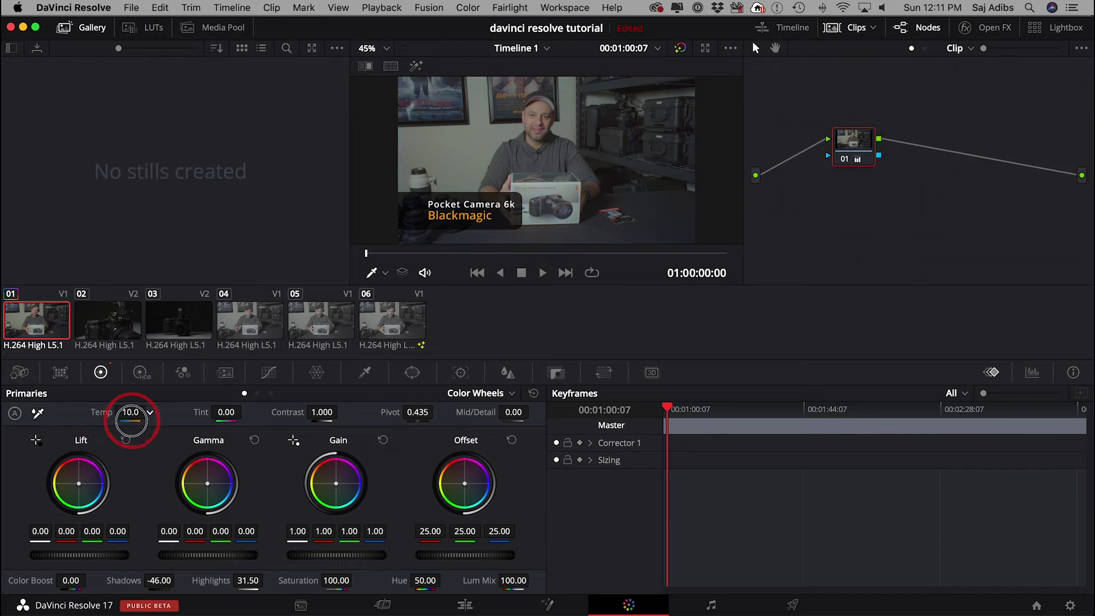
{"action": "mouse_move", "coordinate": [222, 417]}
{"action": "left_mouse_down"}
{"action": "mouse_move", "coordinate": [166, 413]}
{"action": "mouse_move", "coordinate": [284, 416]}
{"action": "mouse_move", "coordinate": [215, 411]}
{"action": "mouse_move", "coordinate": [240, 418]}
{"action": "left_mouse_up"}
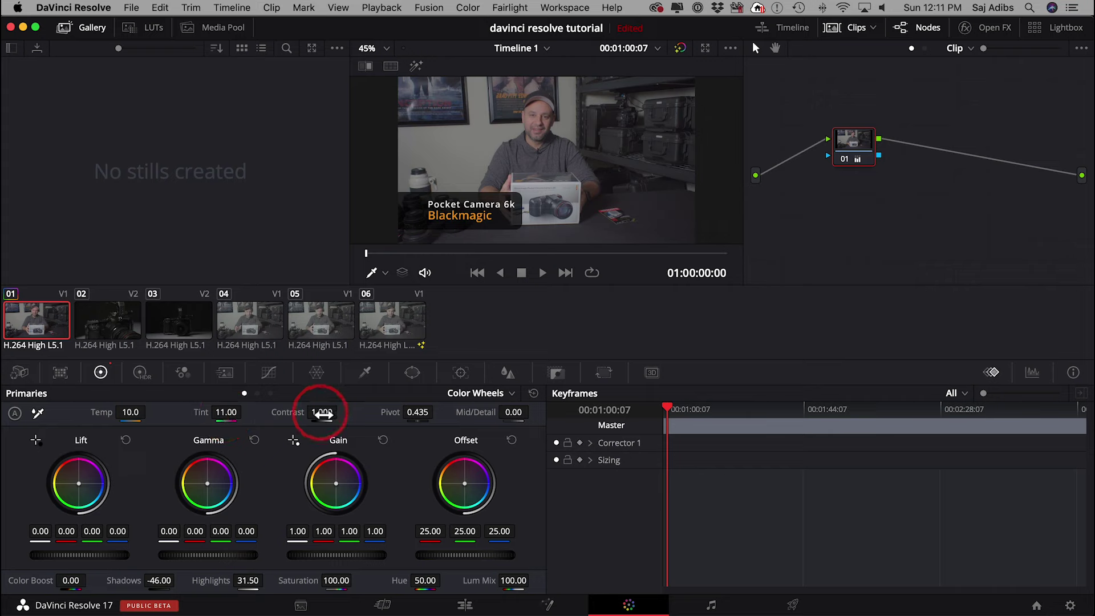
{"action": "left_click_drag", "start_coordinate": [318, 412], "coordinate": [400, 411]}
{"action": "mouse_move", "coordinate": [174, 414]}
{"action": "left_mouse_down"}
{"action": "mouse_move", "coordinate": [208, 414]}
{"action": "mouse_move", "coordinate": [190, 414]}
{"action": "left_mouse_up"}
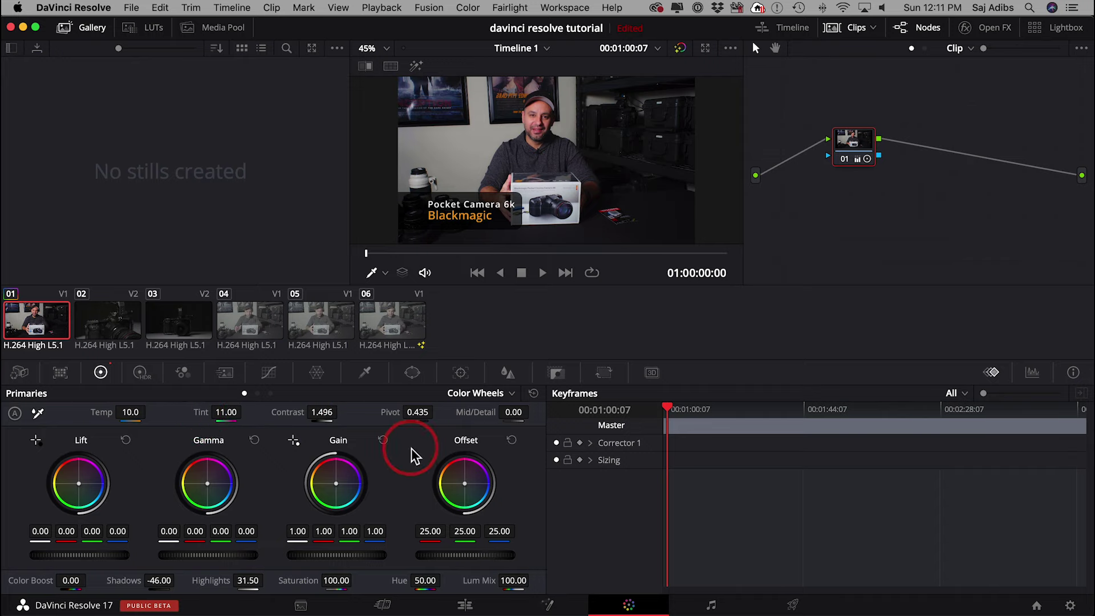
{"action": "left_click_drag", "start_coordinate": [517, 419], "coordinate": [477, 416]}
- Nudge an HDR color wheel slightly and set clip 01's white balance by sampling the white camera box
{"action": "mouse_move", "coordinate": [207, 484]}
{"action": "left_mouse_down"}
{"action": "mouse_move", "coordinate": [190, 451]}
{"action": "mouse_move", "coordinate": [225, 459]}
{"action": "mouse_move", "coordinate": [234, 472]}
{"action": "mouse_move", "coordinate": [223, 479]}
{"action": "left_mouse_up"}
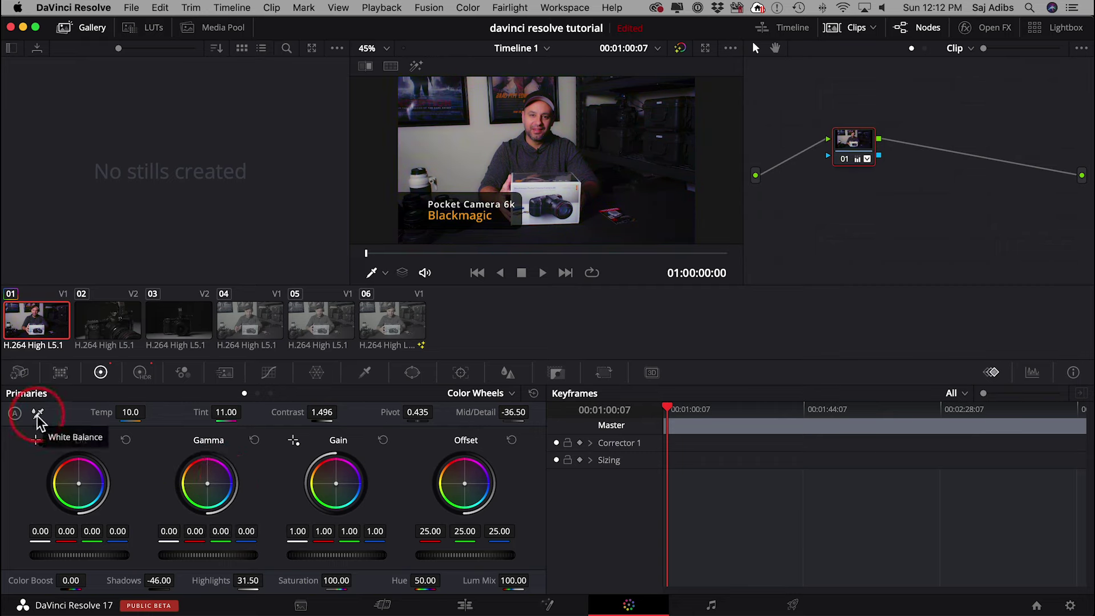
{"action": "left_click", "coordinate": [38, 414]}
{"action": "mouse_move", "coordinate": [609, 197]}
{"action": "left_mouse_down"}
{"action": "mouse_move", "coordinate": [587, 184]}
{"action": "mouse_move", "coordinate": [571, 200]}
{"action": "mouse_move", "coordinate": [588, 207]}
{"action": "mouse_move", "coordinate": [559, 183]}
{"action": "mouse_move", "coordinate": [569, 184]}
{"action": "left_mouse_up"}
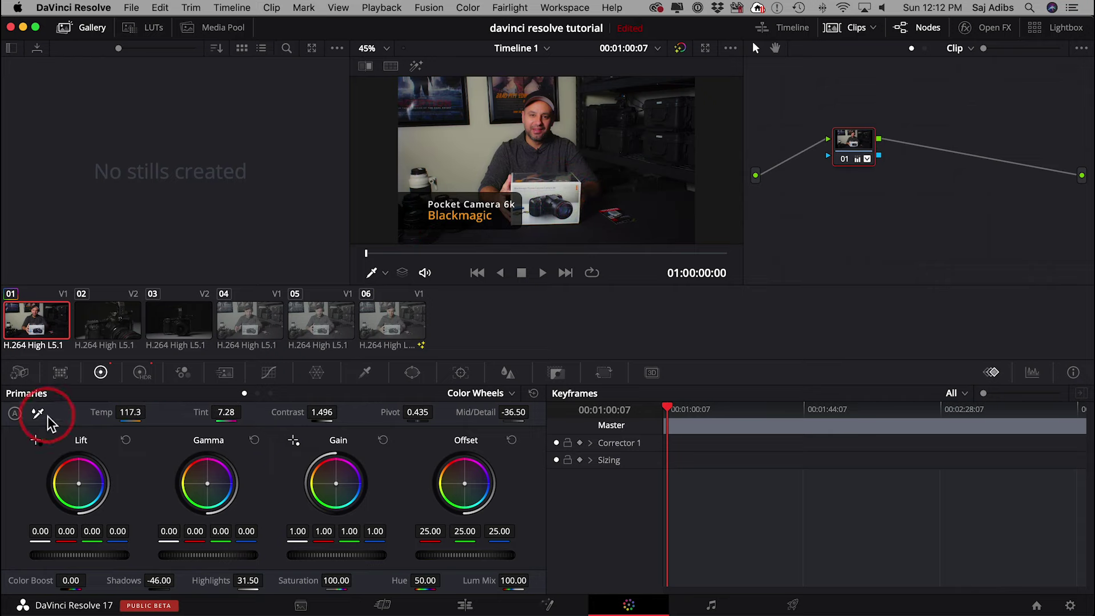
- Reset the grade on clip 01's node and undo the reset
{"action": "right_click", "coordinate": [854, 149]}
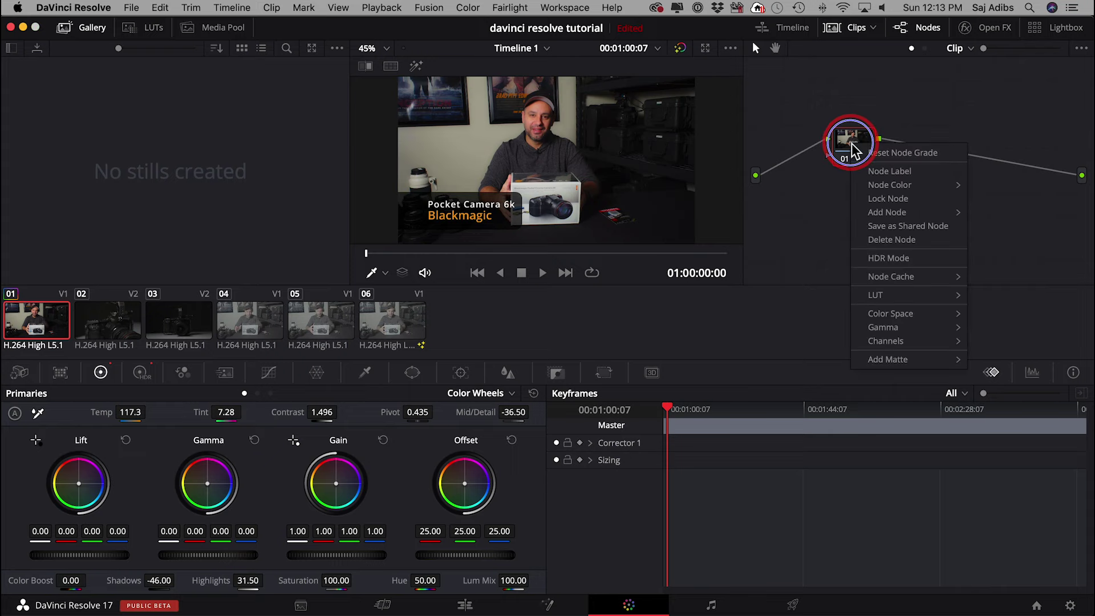
{"action": "left_click", "coordinate": [880, 153]}
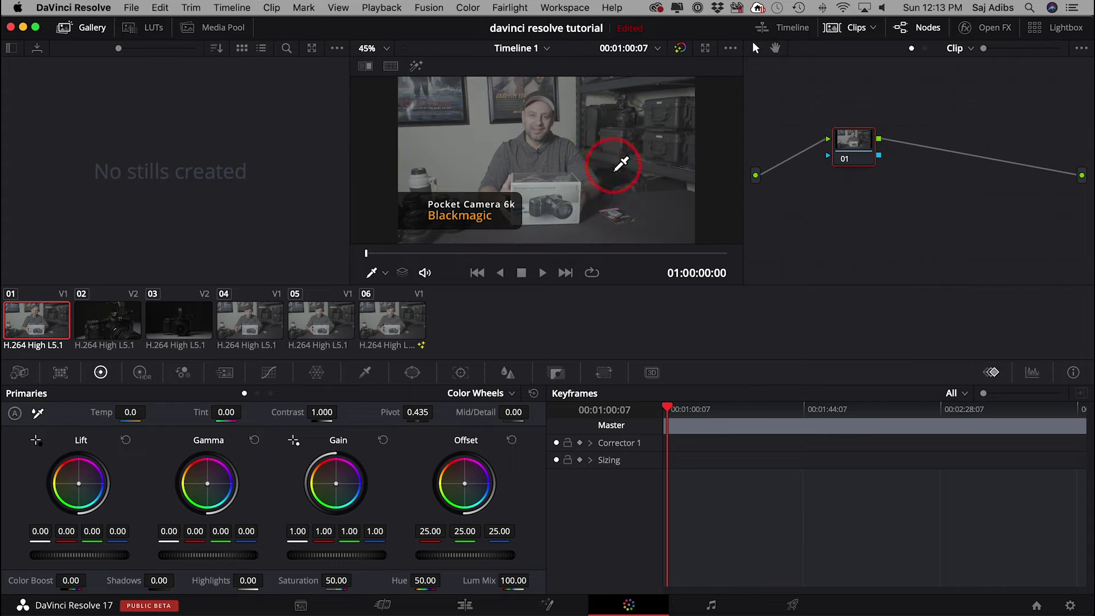
{"action": "key", "text": "super+z"}
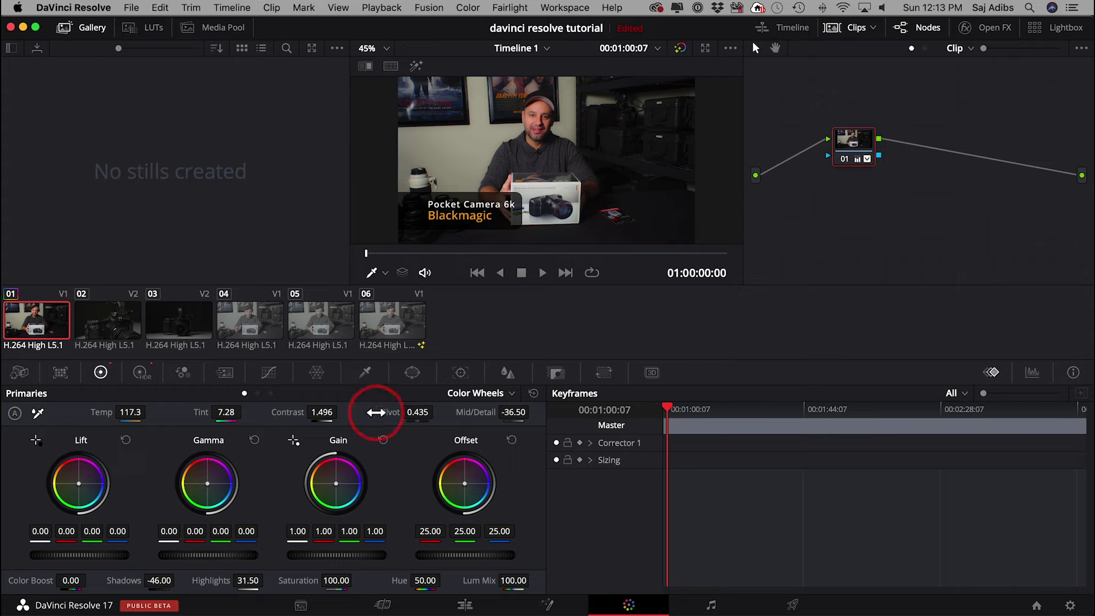
- View the Curves palette, return to the primary color wheels, and compare graded clip 01 with ungraded clips 04 and 05
{"action": "left_click", "coordinate": [269, 374]}
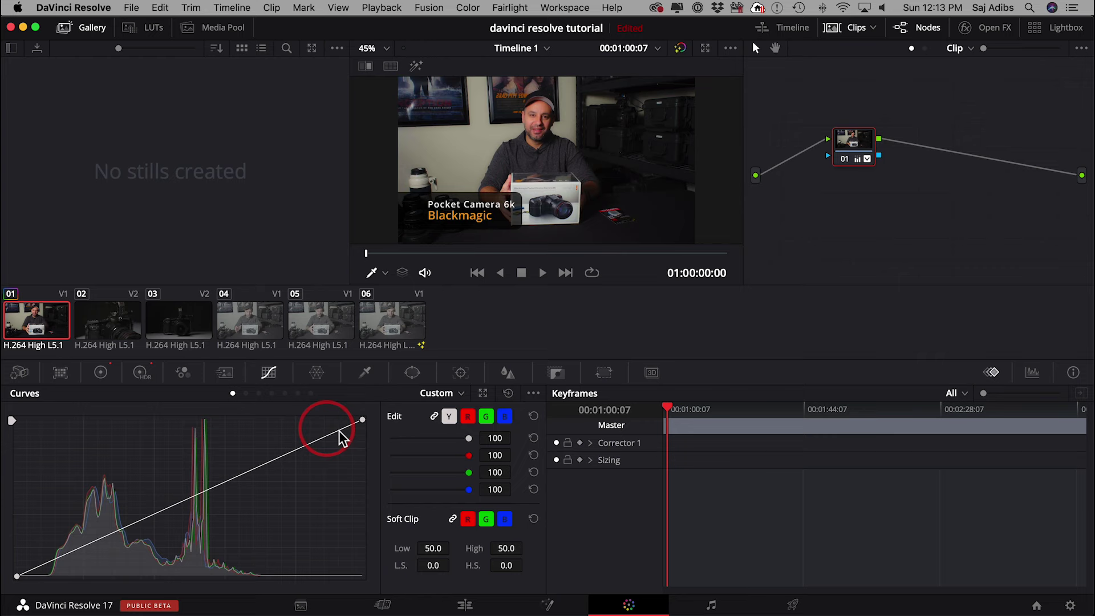
{"action": "left_click", "coordinate": [105, 379]}
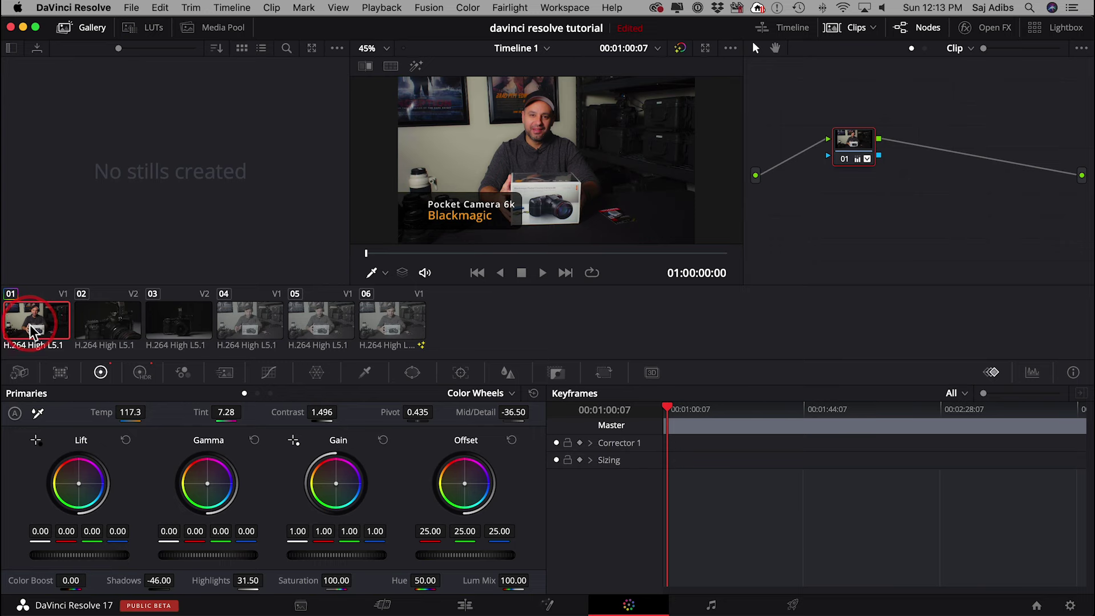
{"action": "left_click", "coordinate": [248, 323]}
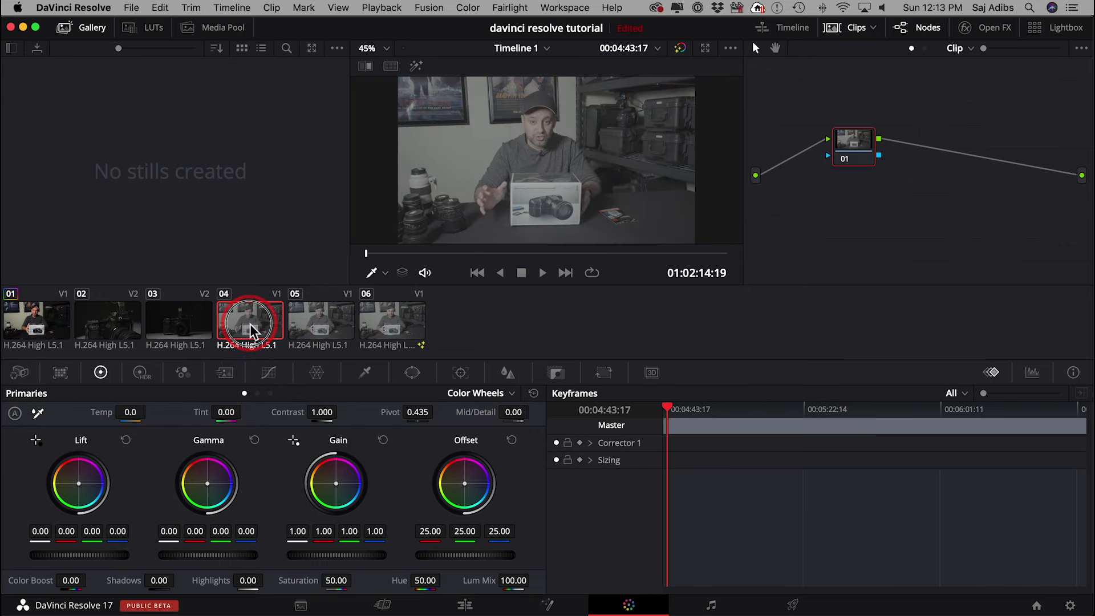
{"action": "left_click", "coordinate": [330, 324]}
{"action": "left_click", "coordinate": [272, 321]}
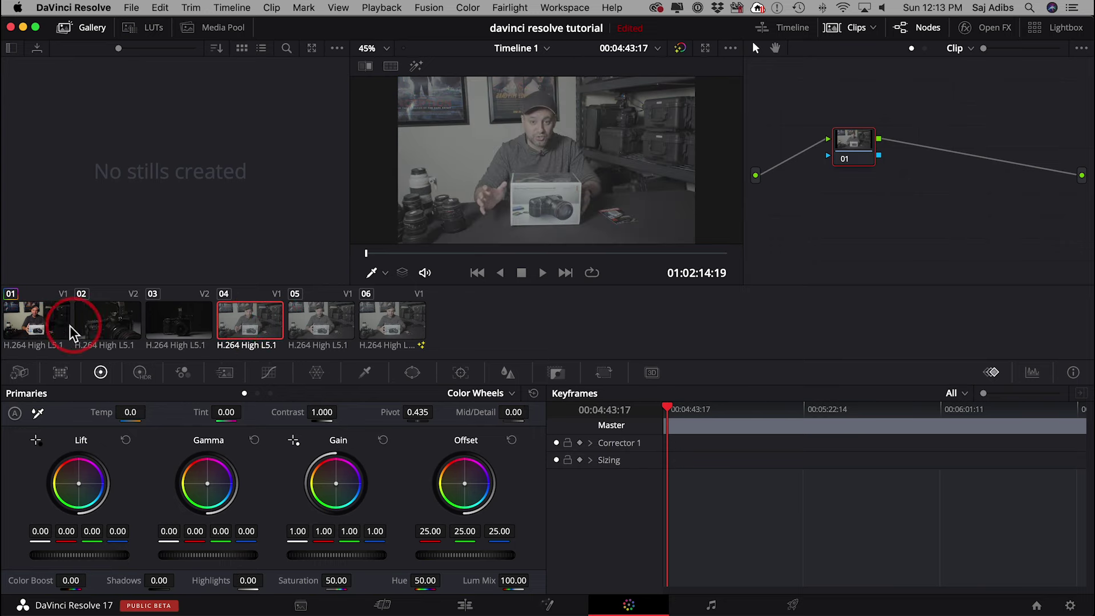
{"action": "left_click", "coordinate": [38, 331]}
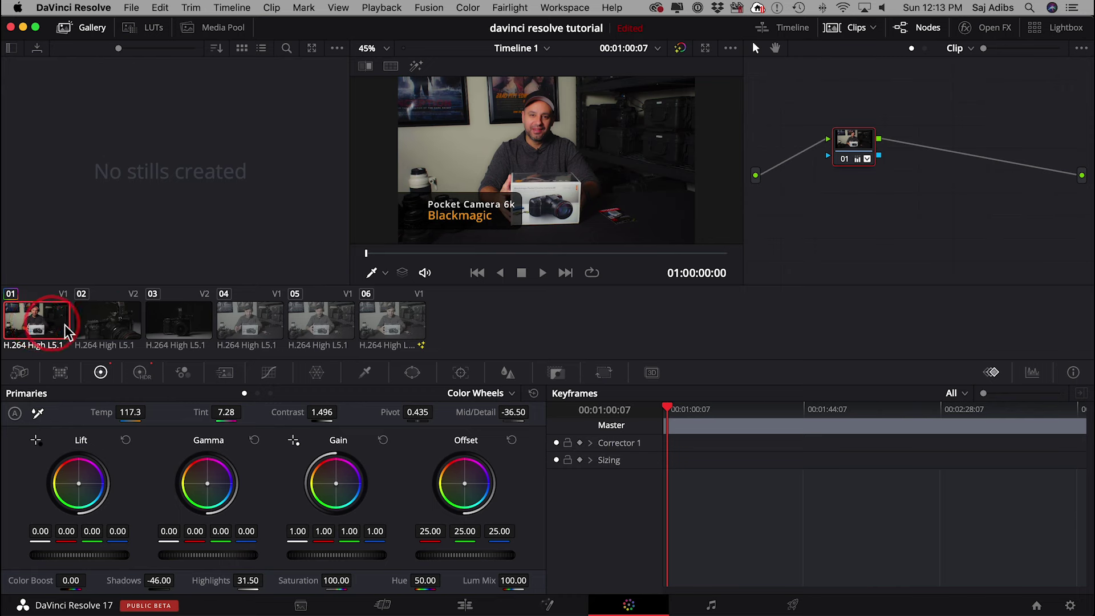
{"action": "left_click", "coordinate": [256, 328]}
- Copy the grade from clip 01's node and paste it onto clips 04, 05 and 06
{"action": "left_click", "coordinate": [36, 324]}
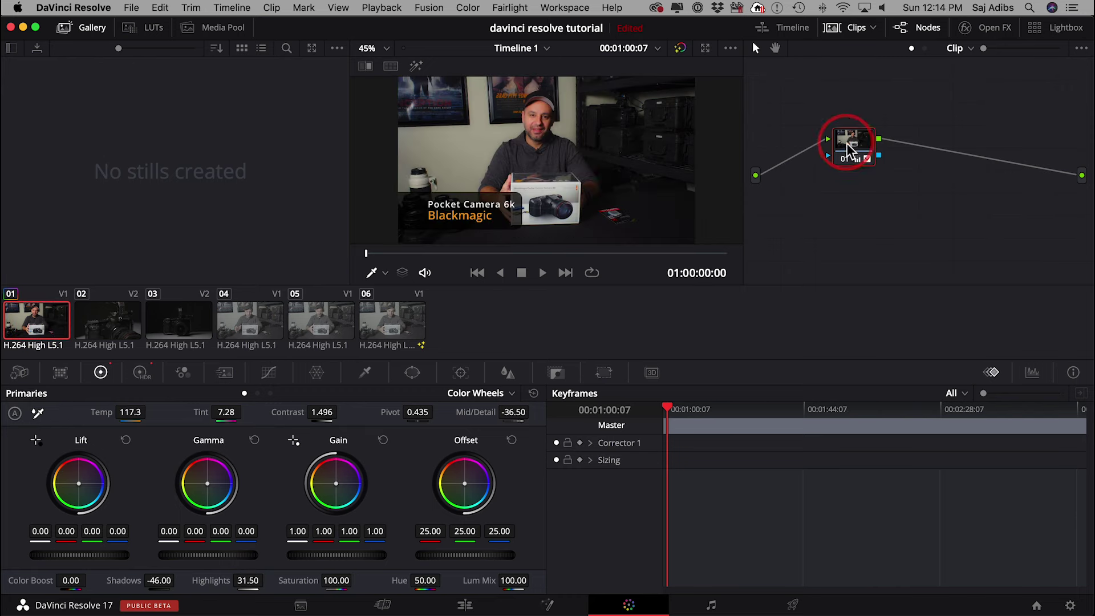
{"action": "mouse_move", "coordinate": [850, 149]}
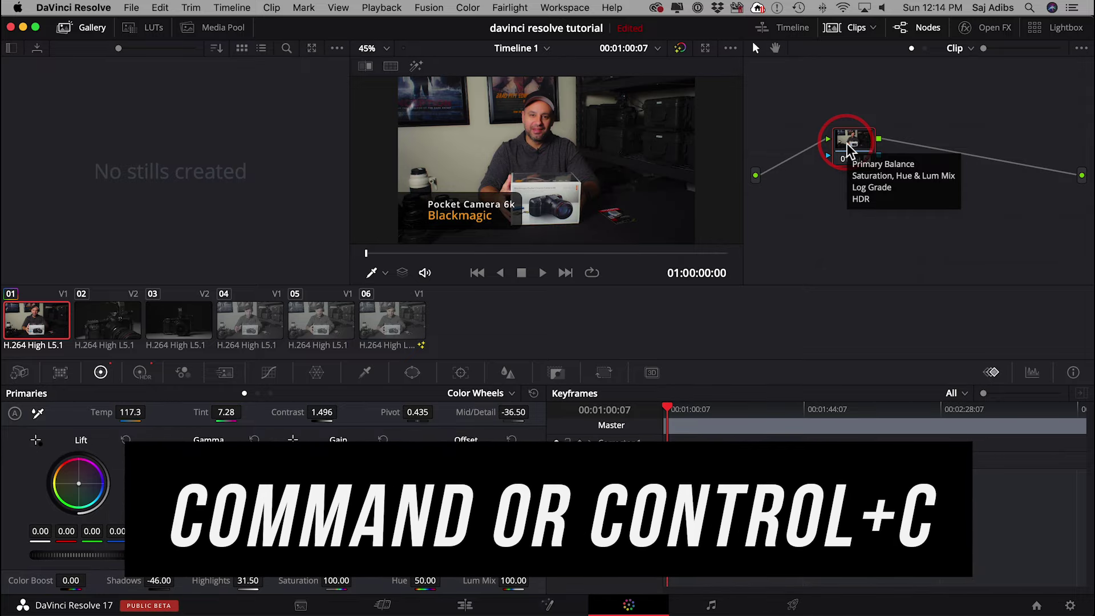
{"action": "left_click", "coordinate": [251, 324]}
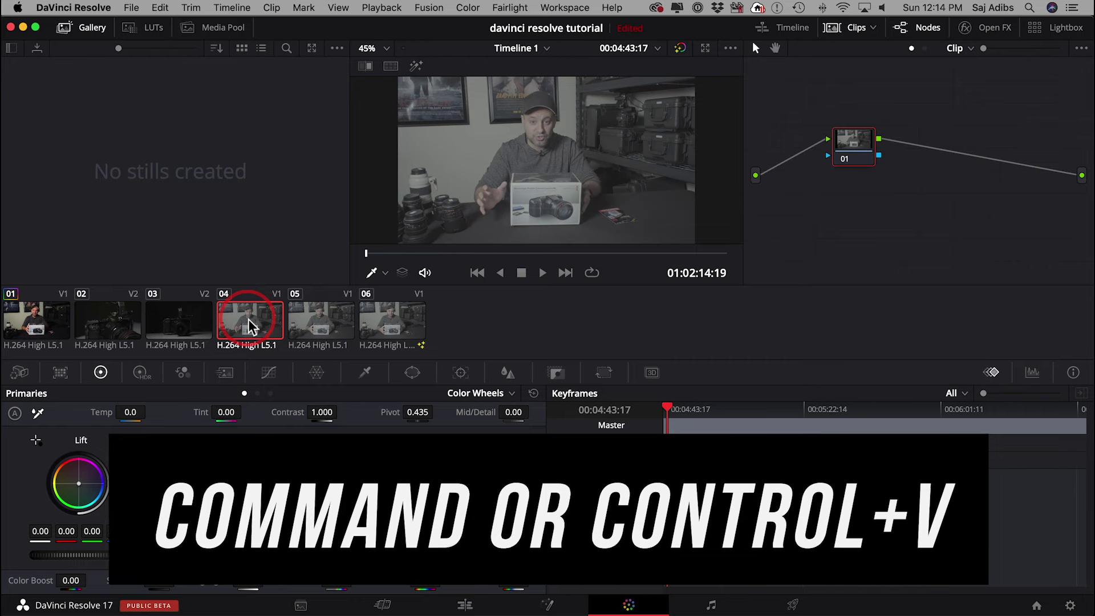
{"action": "key", "text": "super+v"}
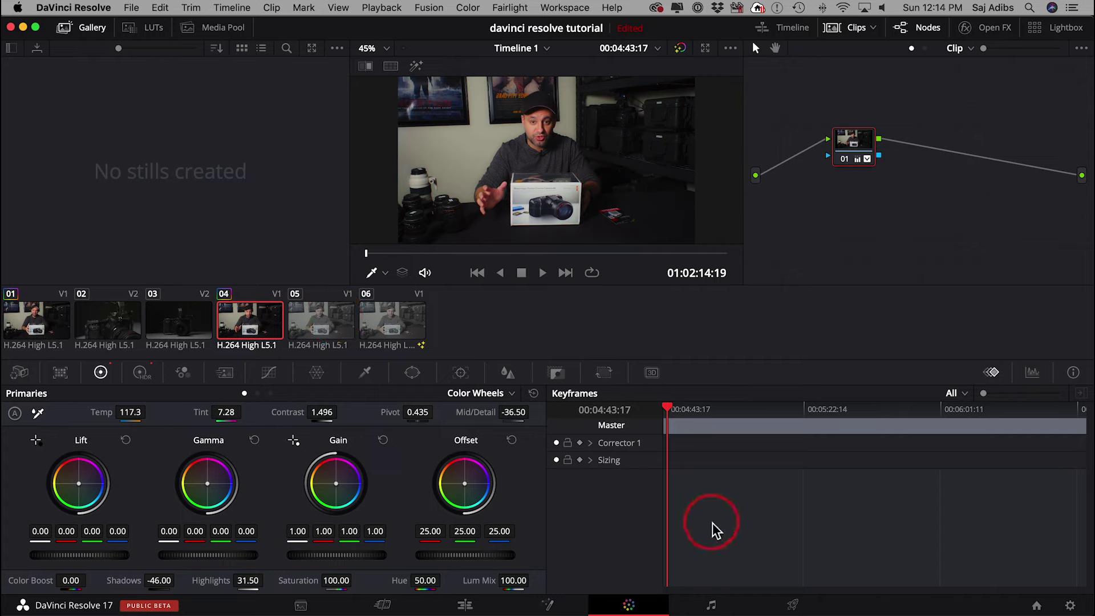
{"action": "left_click", "coordinate": [322, 320]}
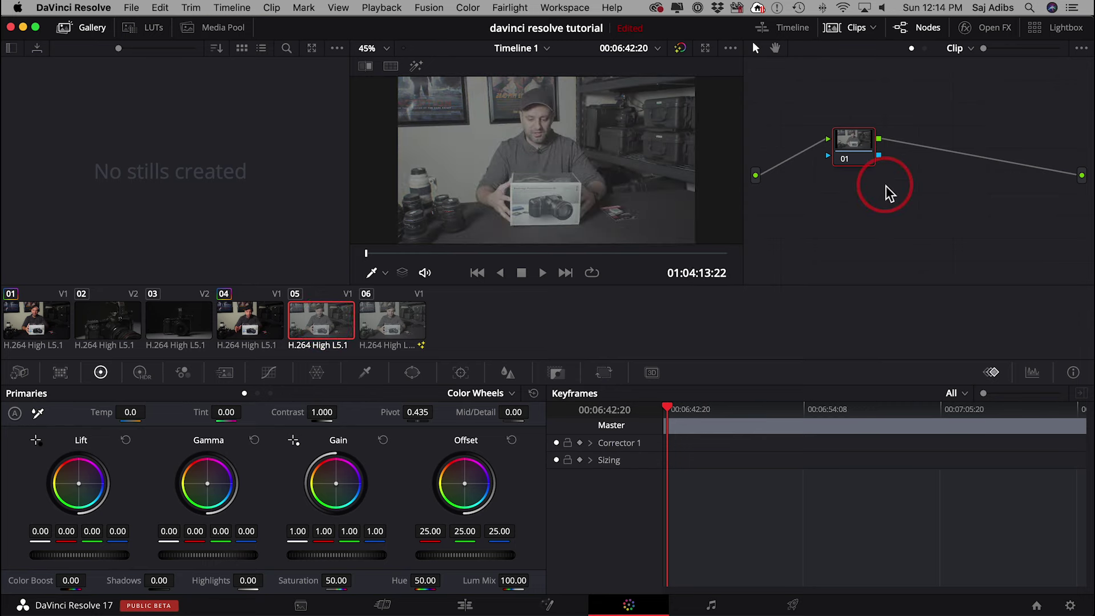
{"action": "left_click", "coordinate": [391, 317]}
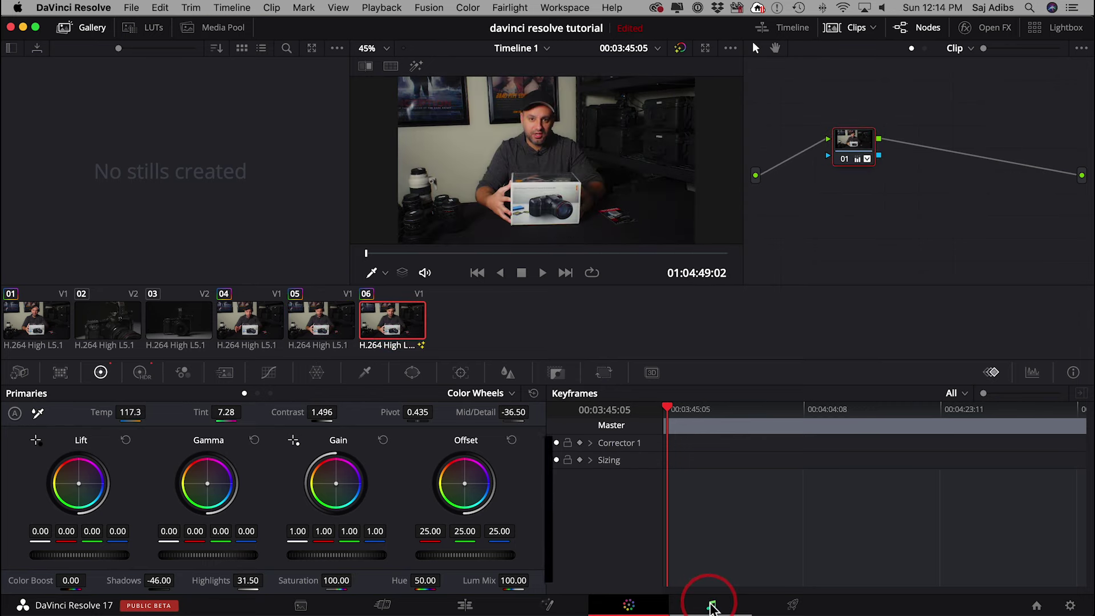
- View the Fairlight page, then on the Deliver page compare the YouTube, ProRes Master and H.264 Master render presets
{"action": "left_click", "coordinate": [712, 606]}
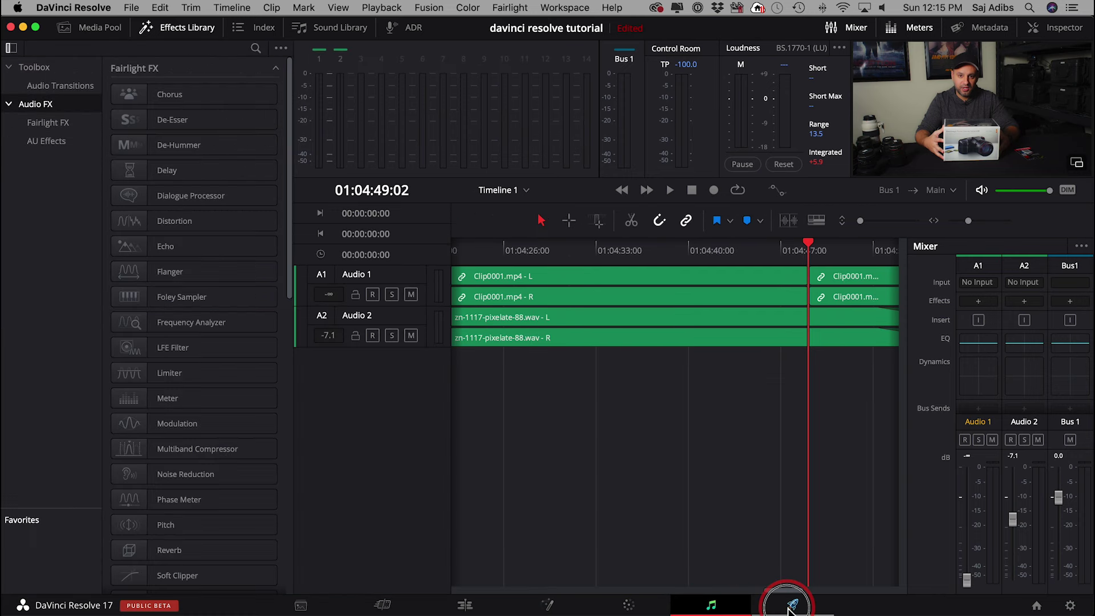
{"action": "left_click", "coordinate": [791, 604]}
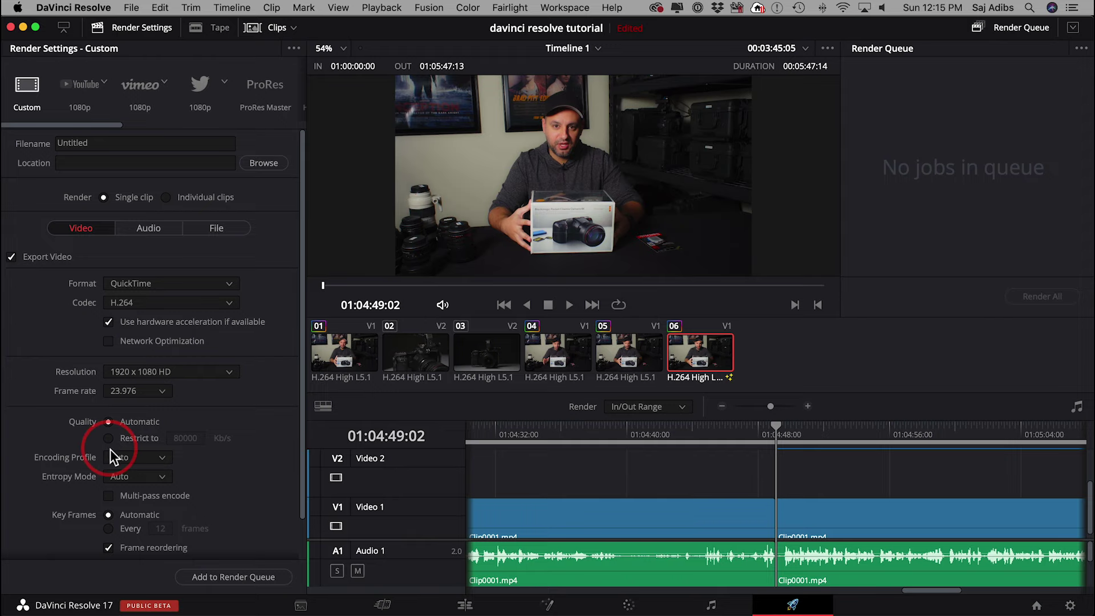
{"action": "left_click", "coordinate": [83, 87]}
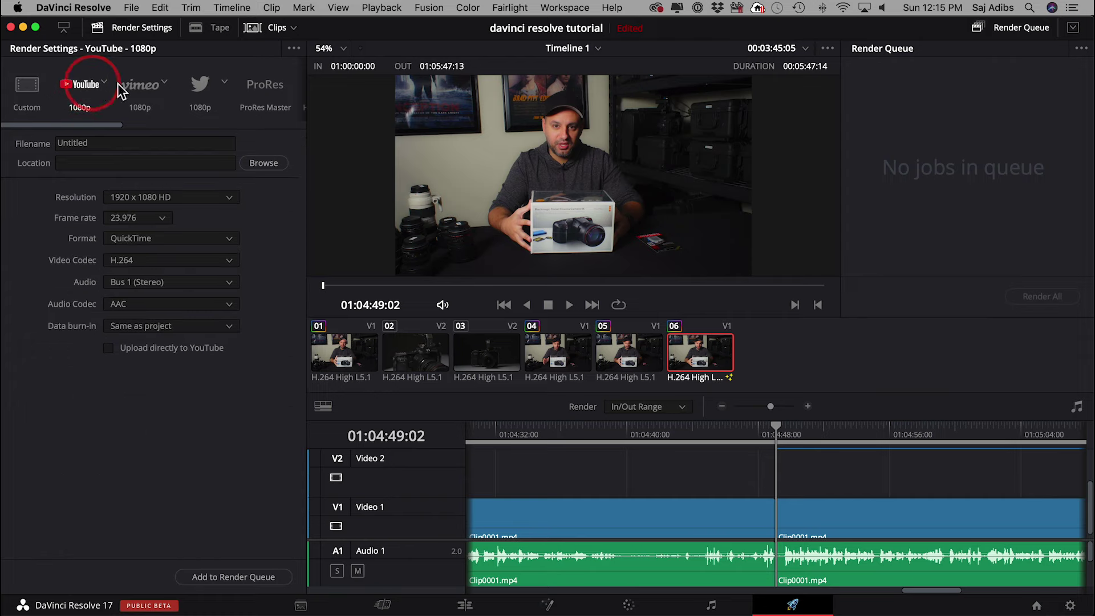
{"action": "left_click", "coordinate": [267, 89]}
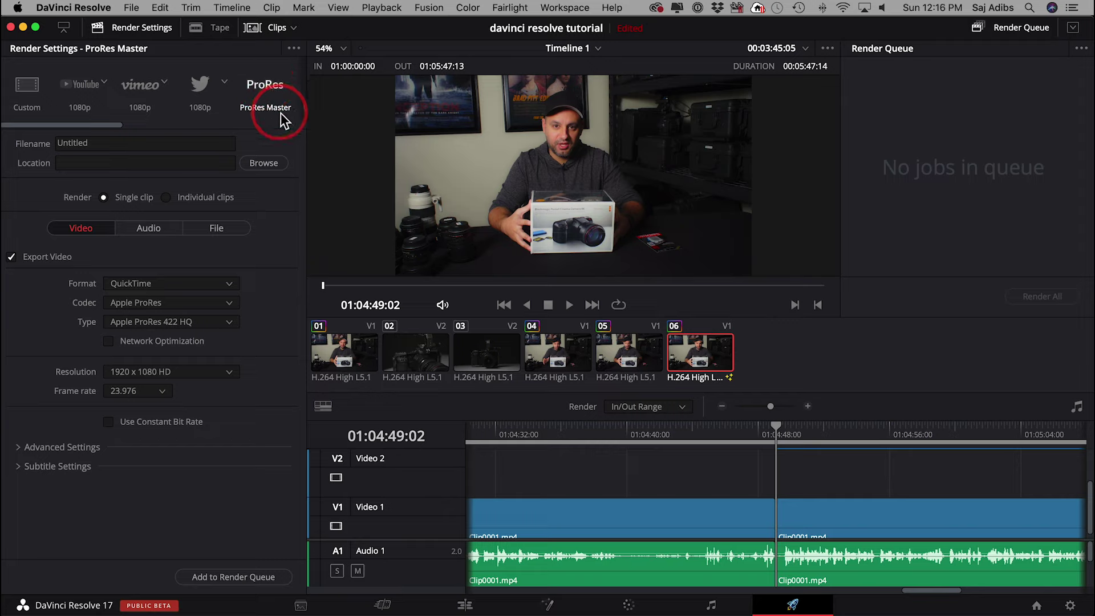
{"action": "scroll", "coordinate": [261, 101], "scroll_direction": "right", "scroll_amount": 5}
{"action": "left_click", "coordinate": [121, 89]}
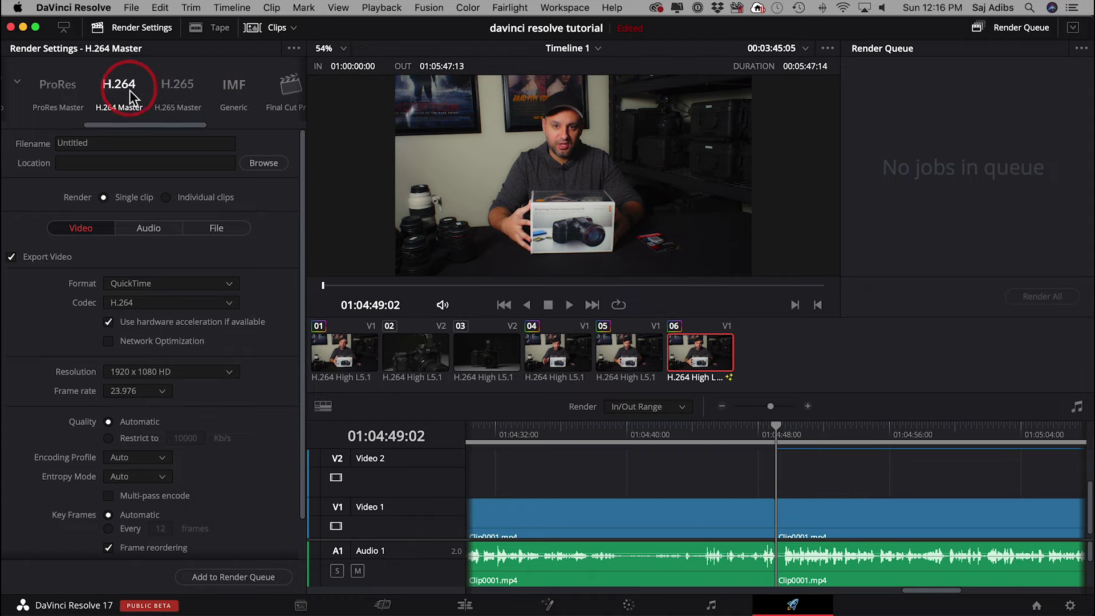
{"action": "left_click_drag", "start_coordinate": [111, 101], "coordinate": [186, 95]}
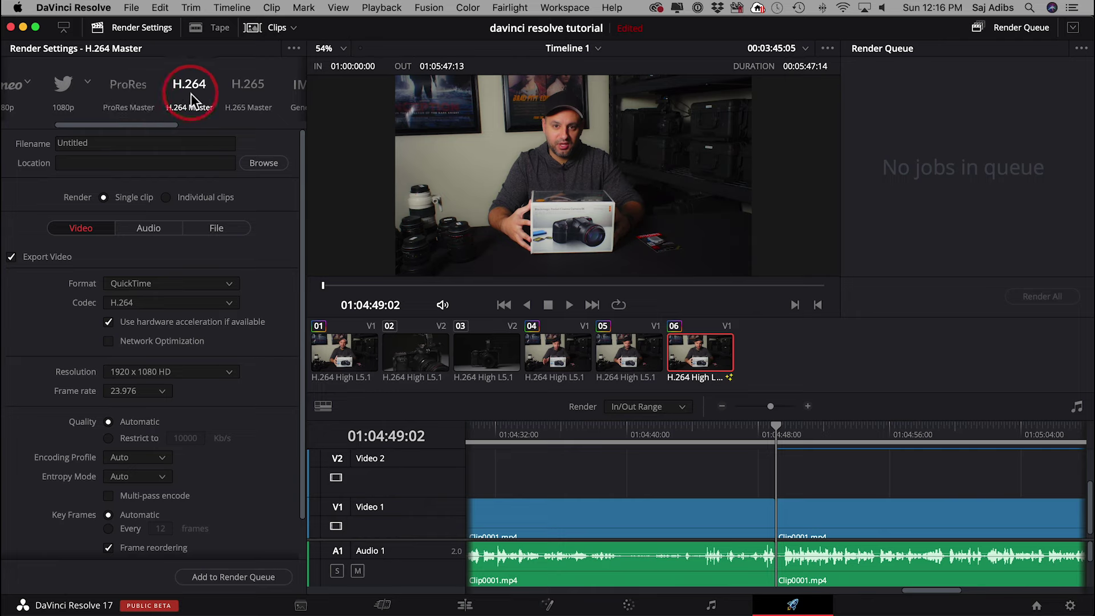
{"action": "scroll", "coordinate": [191, 94], "scroll_direction": "left", "scroll_amount": 5}
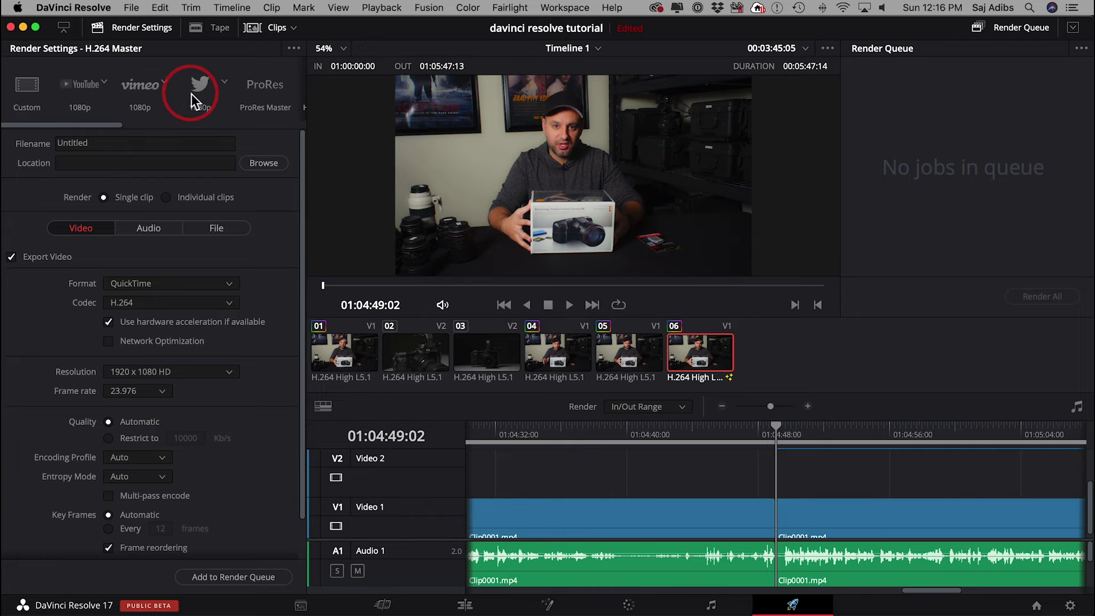
- Choose the YouTube 1080p render preset and set its resolution to 3840 x 2160 Ultra HD and its format to MP4
{"action": "left_click", "coordinate": [85, 85]}
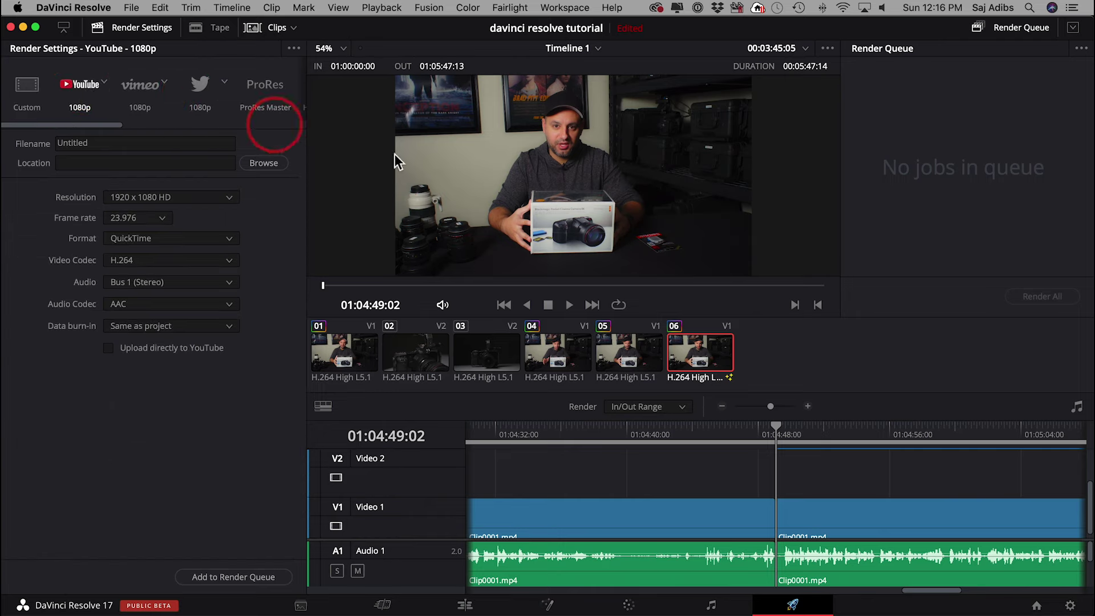
{"action": "left_click", "coordinate": [80, 85]}
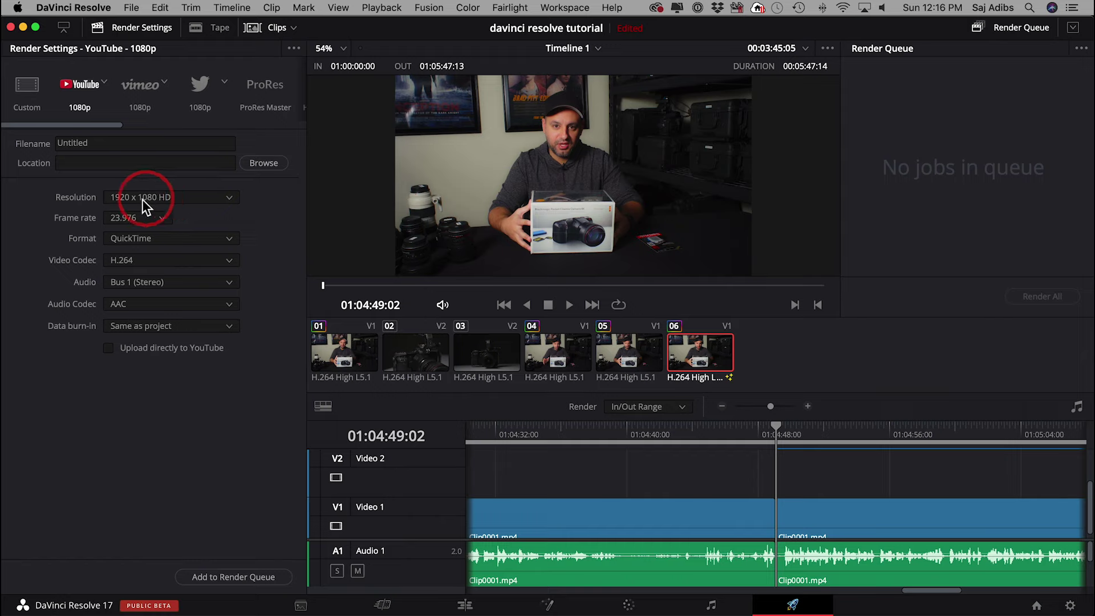
{"action": "left_click", "coordinate": [198, 200]}
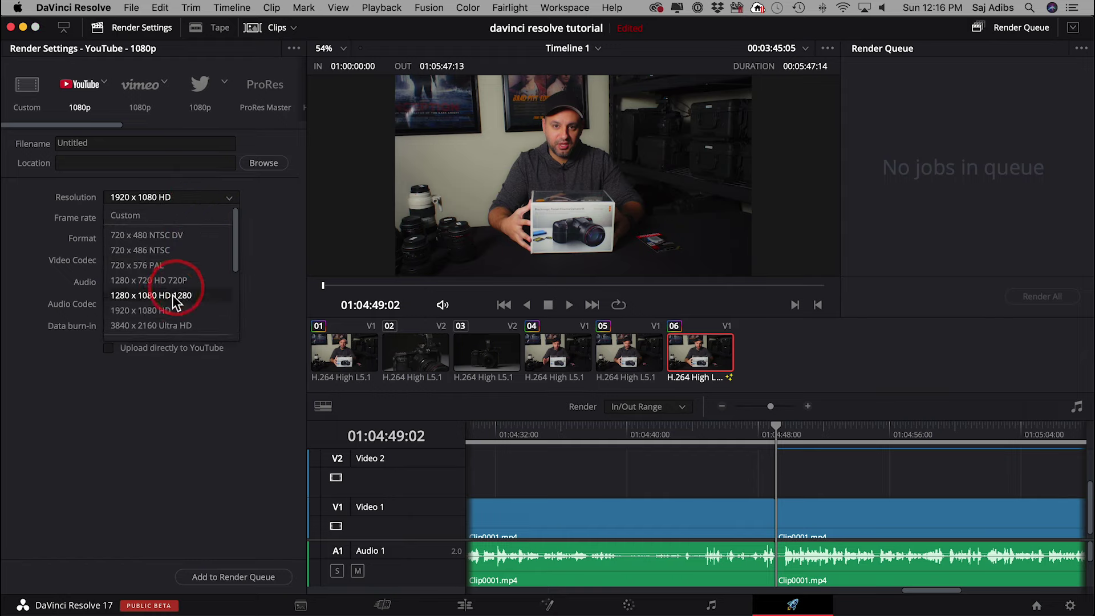
{"action": "left_click", "coordinate": [151, 326]}
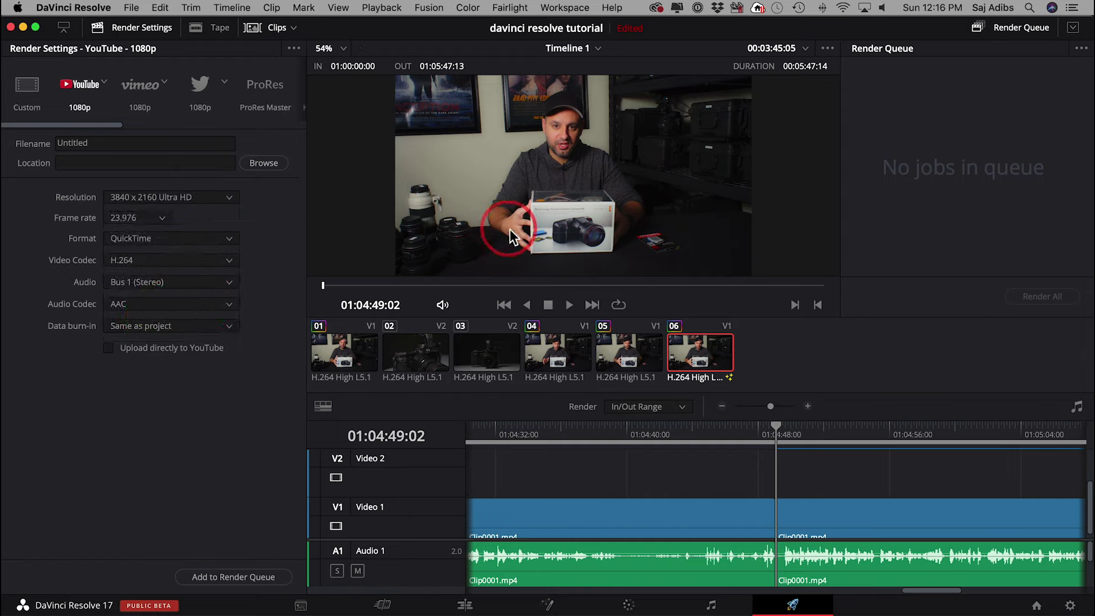
{"action": "left_click", "coordinate": [136, 237]}
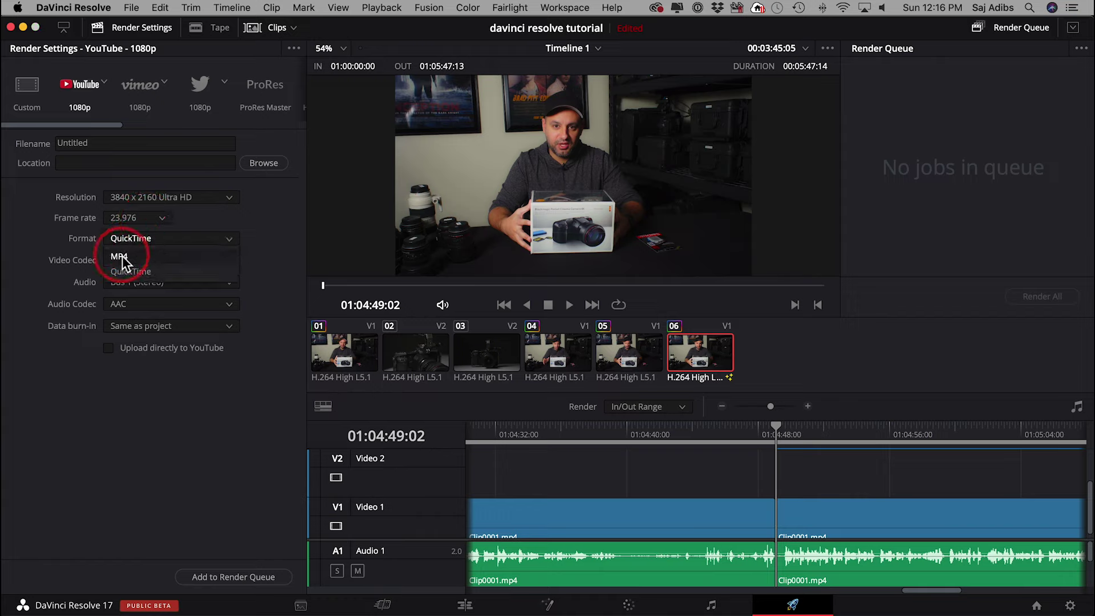
{"action": "left_click", "coordinate": [123, 259]}
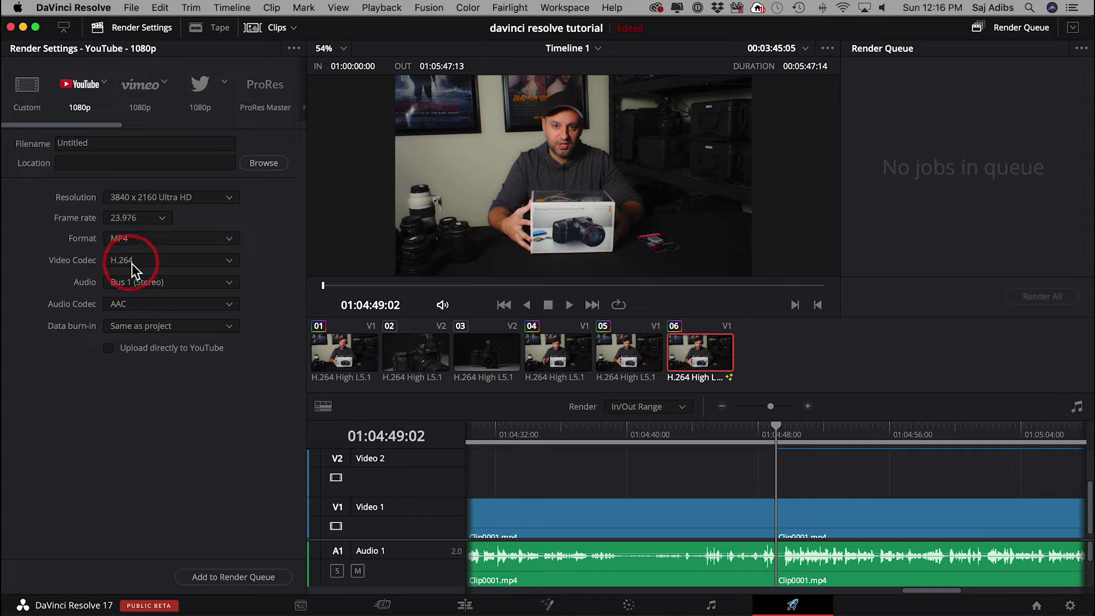
- Look through the render presets and the list of available output resolutions
{"action": "scroll", "coordinate": [147, 102], "scroll_direction": "right", "scroll_amount": 5}
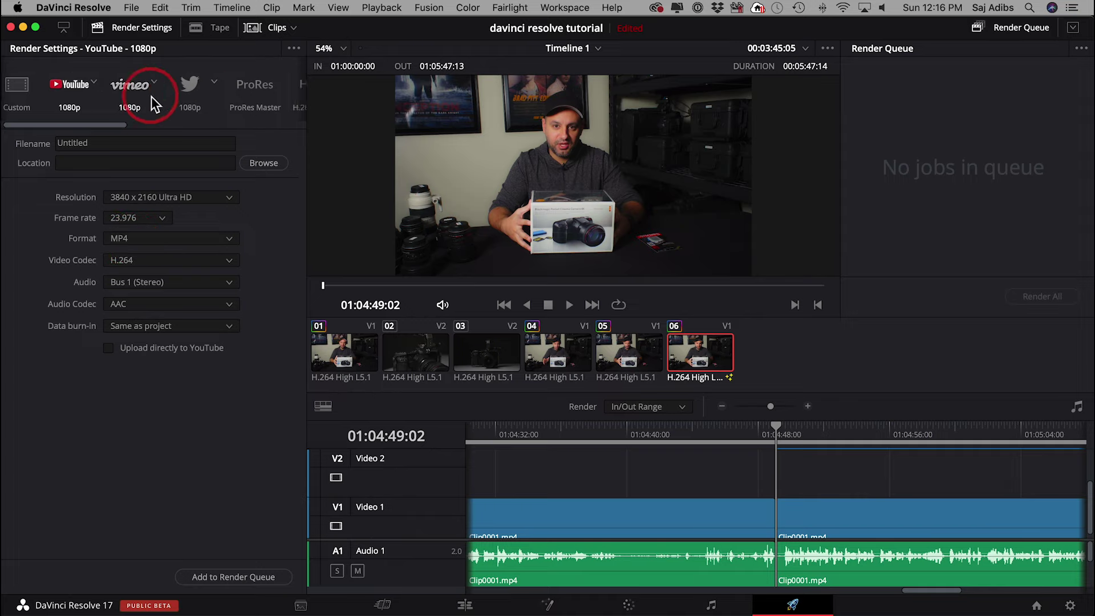
{"action": "scroll", "coordinate": [274, 92], "scroll_direction": "left", "scroll_amount": 5}
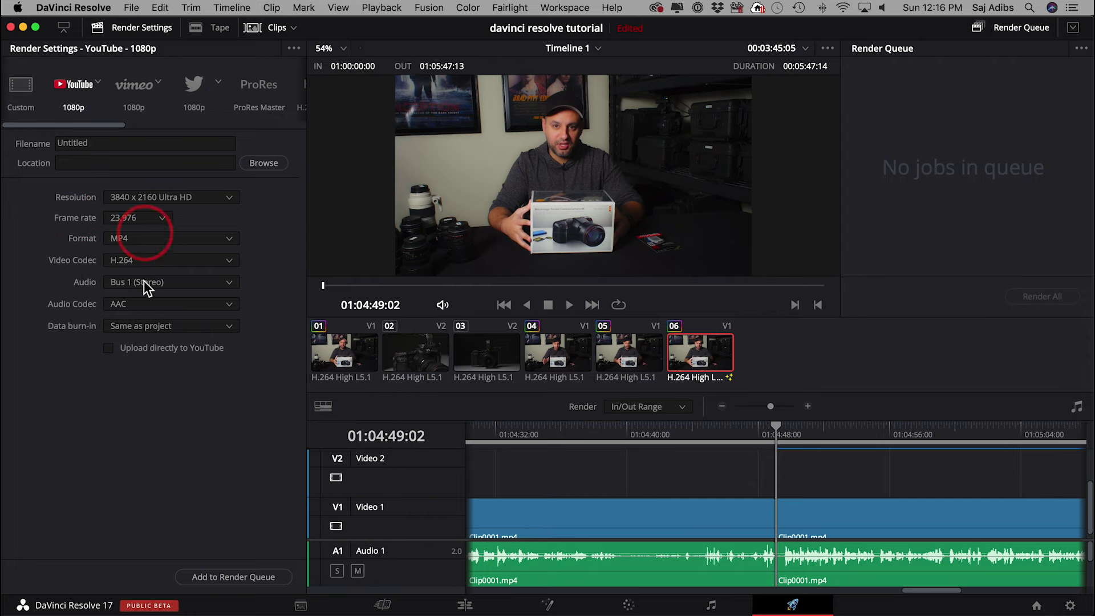
{"action": "left_click", "coordinate": [173, 199]}
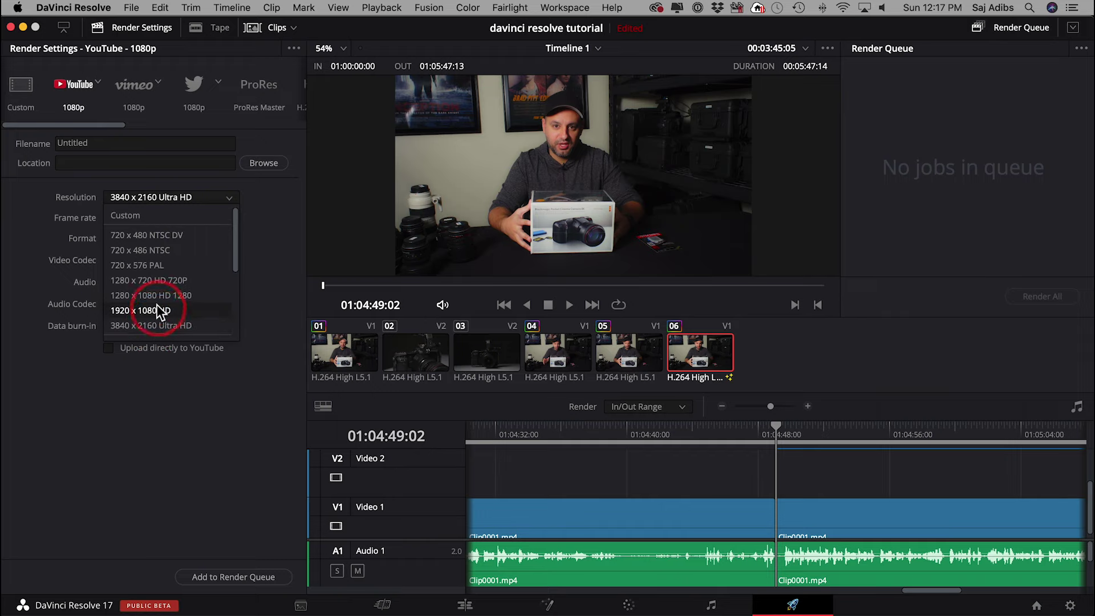
{"action": "scroll", "coordinate": [183, 298], "scroll_direction": "down", "scroll_amount": 5}
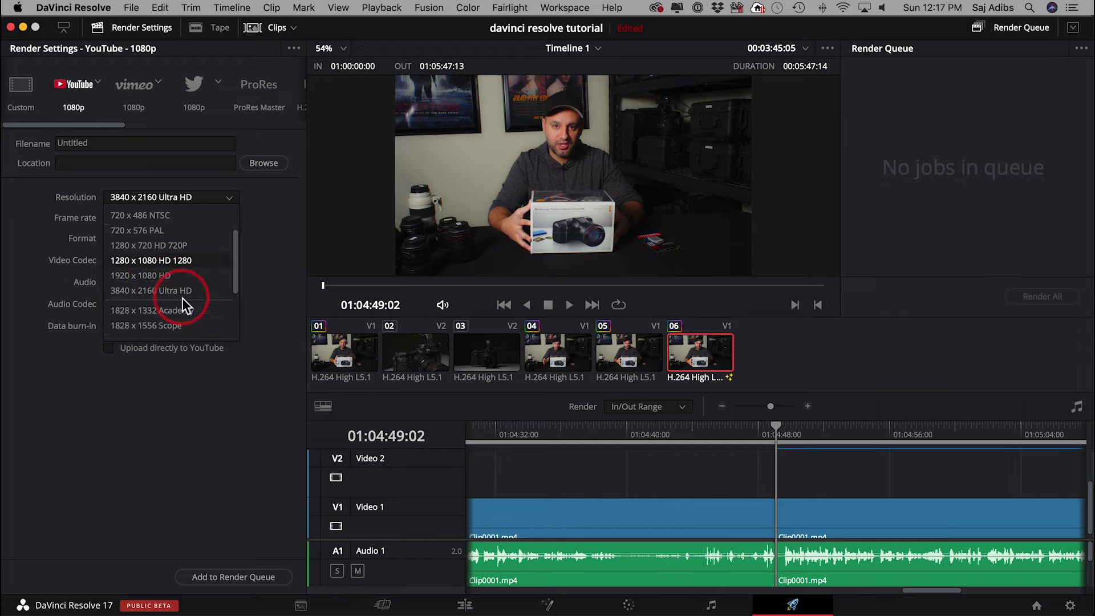
{"action": "left_click", "coordinate": [263, 250]}
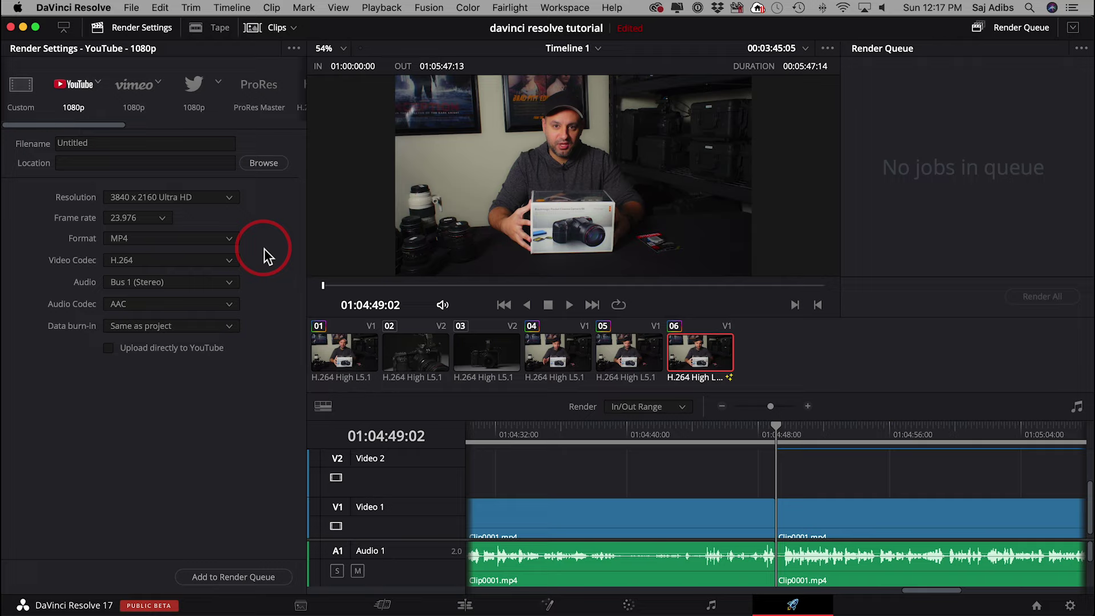
- Name the output file Blackmagic Pocketcam and set its save location to the Movies folder
{"action": "left_click", "coordinate": [68, 143]}
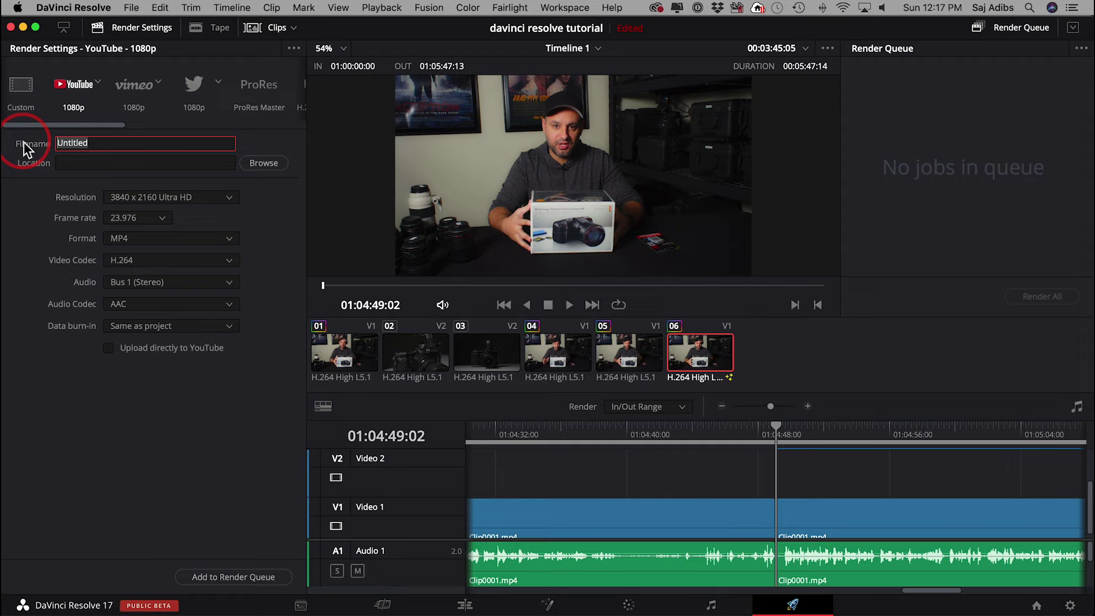
{"action": "type", "text": "Blackmagic Pocketcam"}
{"action": "left_click", "coordinate": [275, 164]}
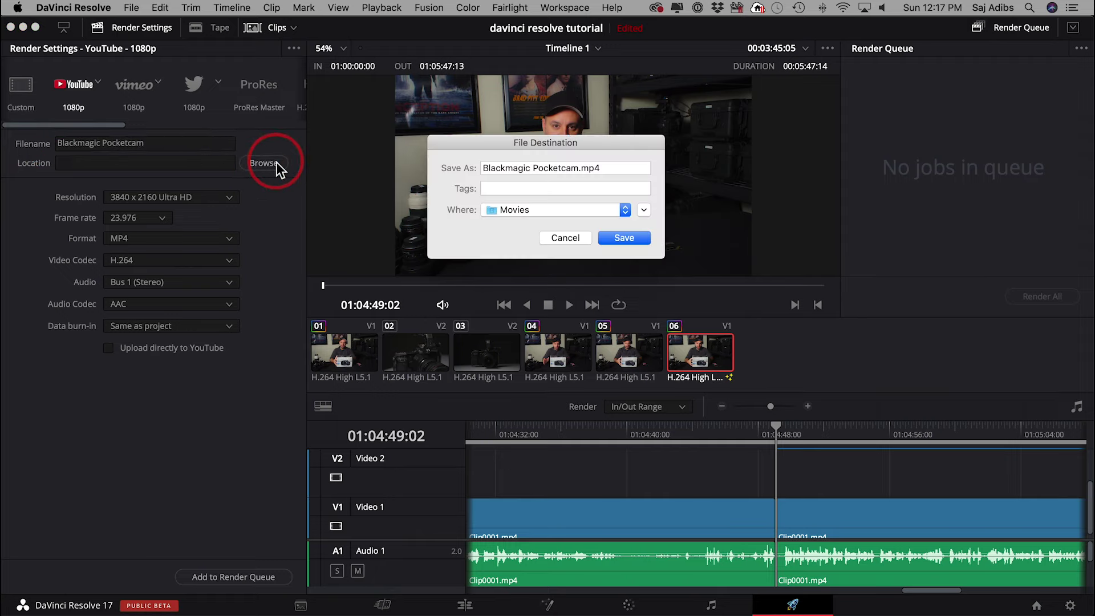
{"action": "left_click", "coordinate": [539, 221]}
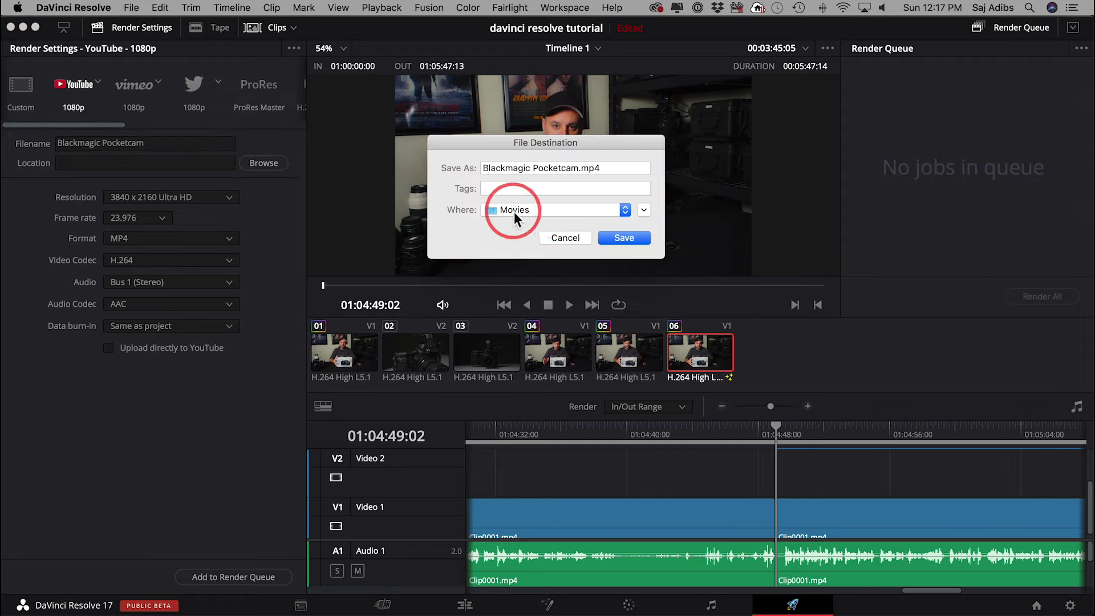
{"action": "left_click", "coordinate": [622, 236]}
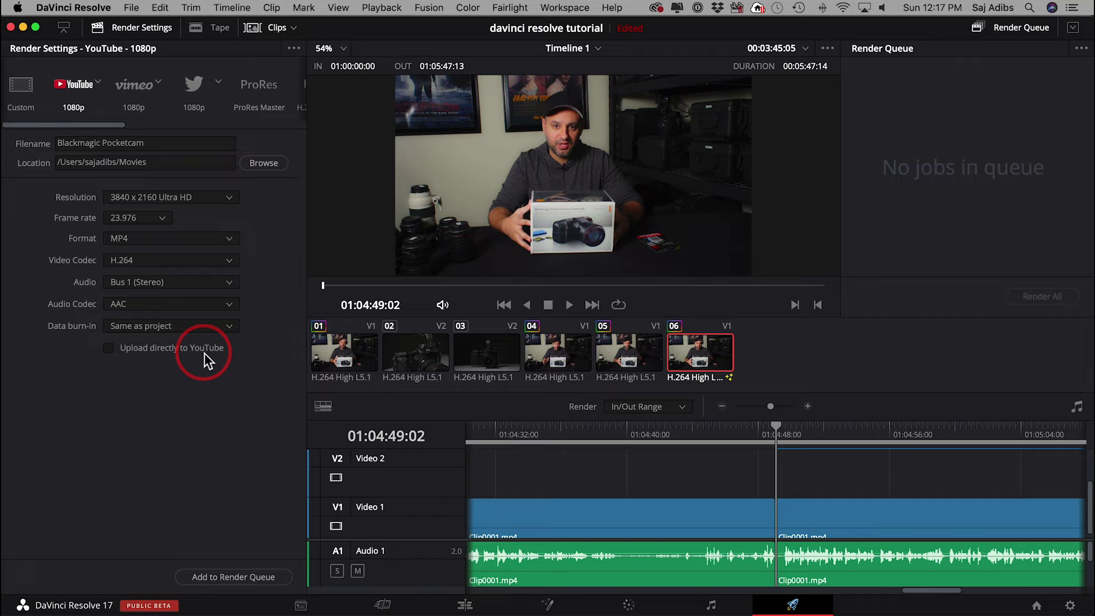
- Add Timeline 1 to the render queue as a job and start rendering all jobs
{"action": "left_click", "coordinate": [226, 577]}
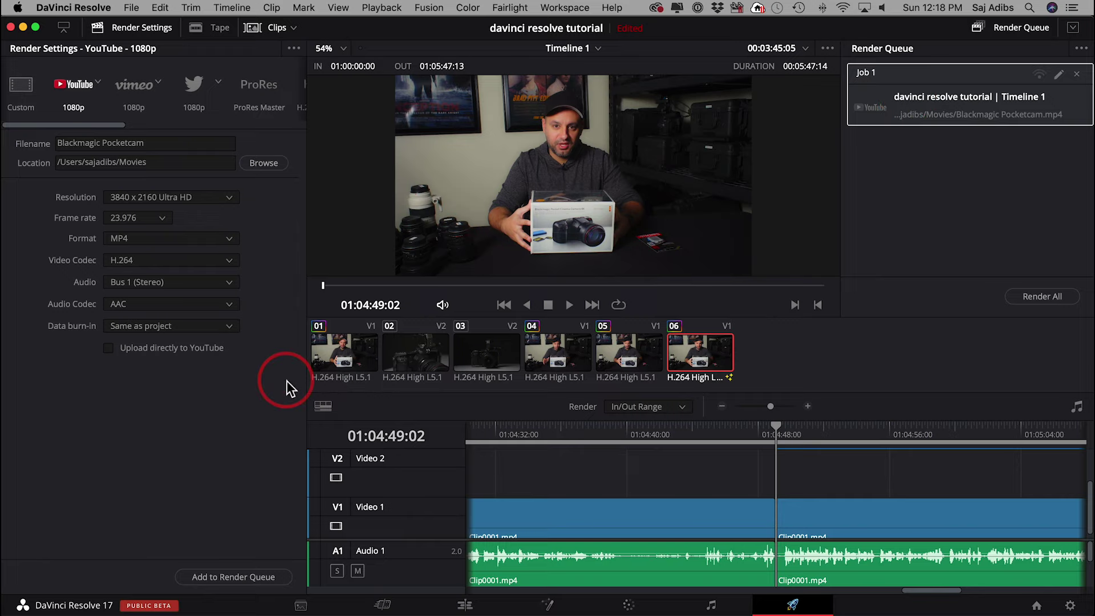
{"action": "left_click", "coordinate": [1040, 298]}
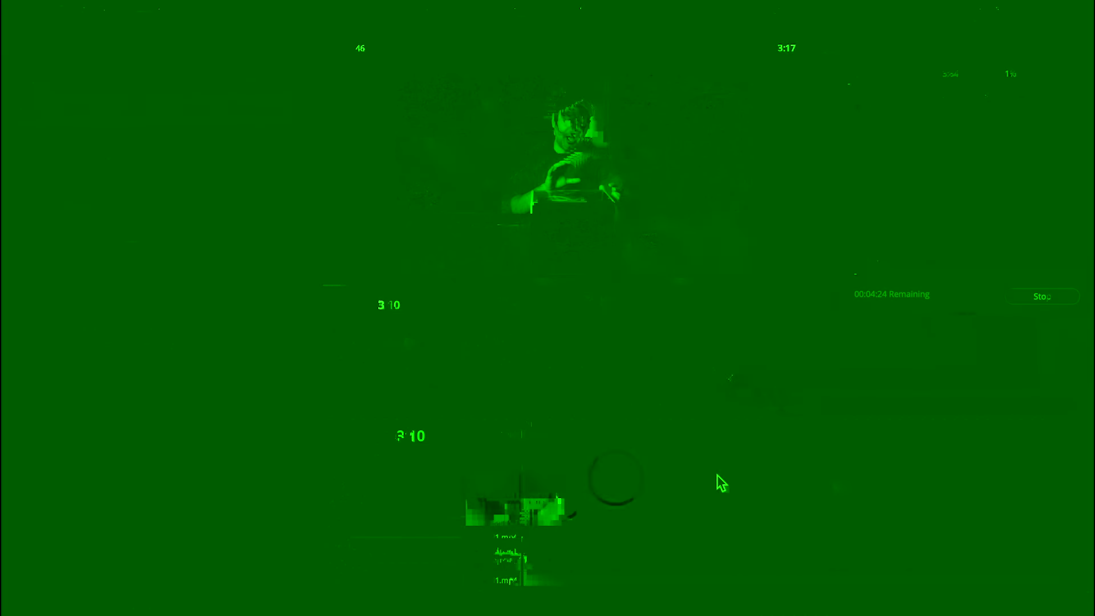